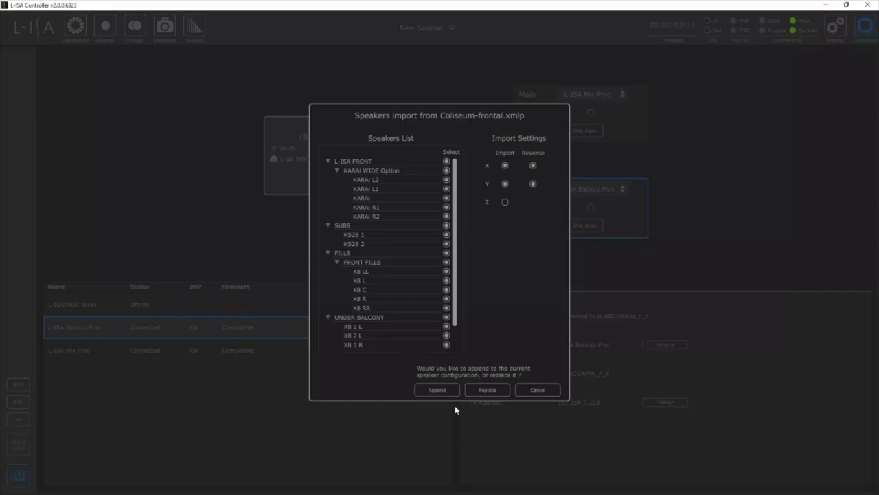
Step: Exclude the SUBS, FILLS, UNDER BALCONY and Small Subs groups from the import and replace the current speaker configuration with the L-ISA FRONT speakers
mouse_move(455, 289)
left_mouse_down()
mouse_move(450, 329)
mouse_move(457, 281)
left_mouse_up()
left_click(447, 226)
left_click(446, 253)
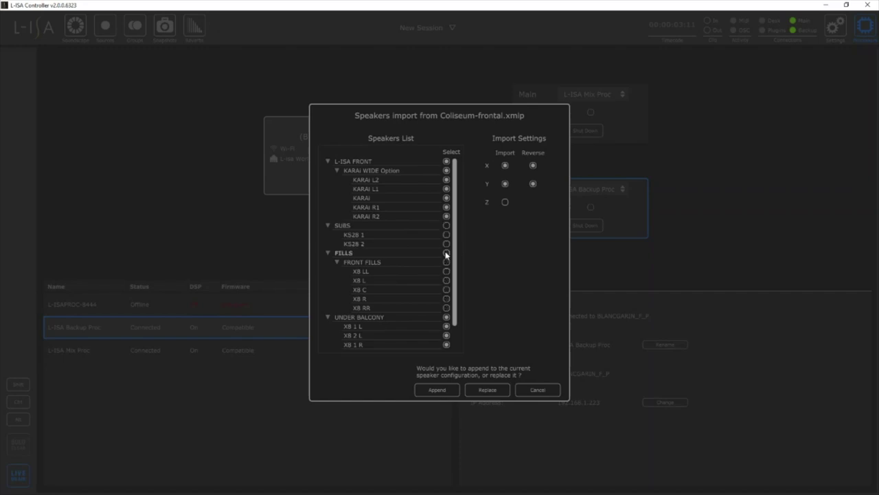
scroll(455, 268, "down", 2)
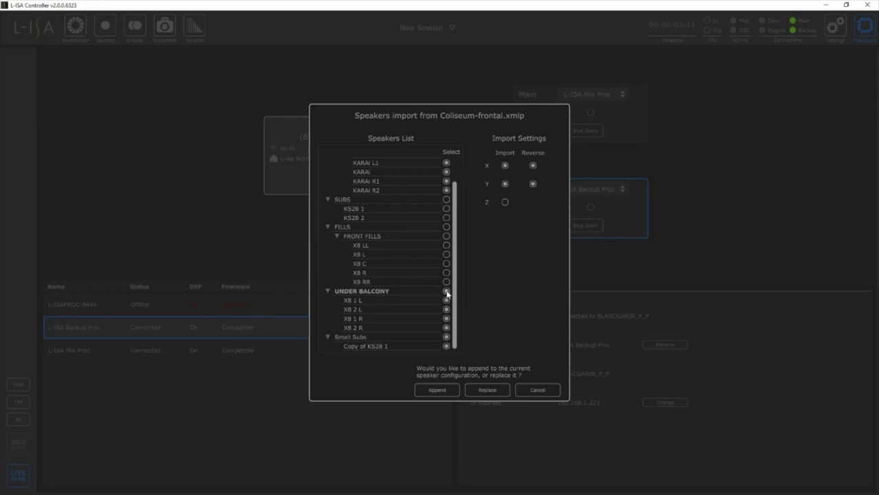
left_click(446, 291)
left_click(446, 338)
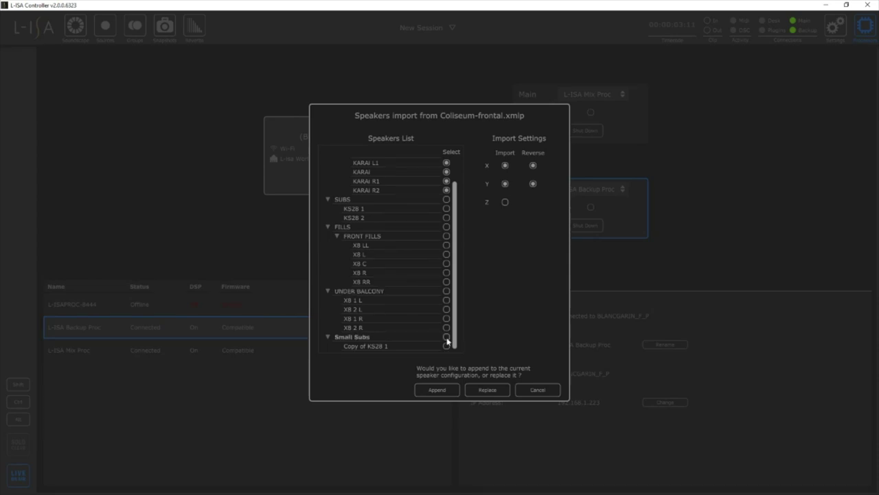
left_click(457, 172)
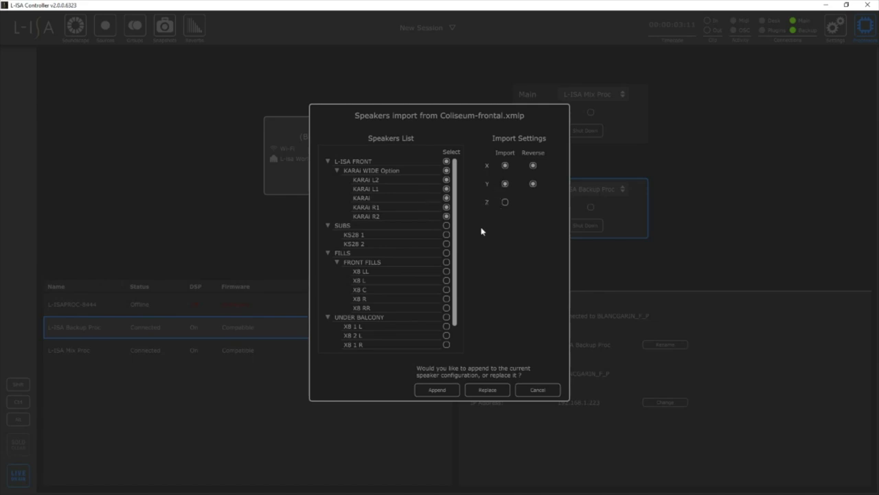
left_click(489, 390)
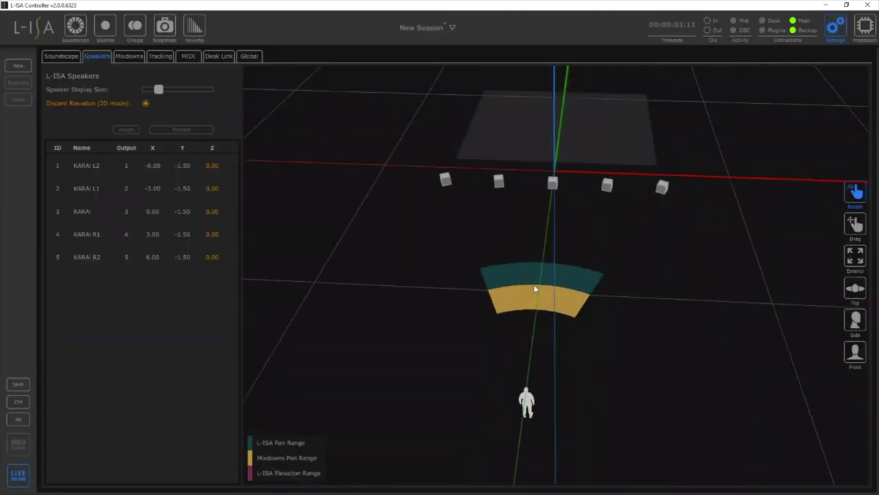
Step: Select KARAi L2 and KARAi L1 in turn to match the 3D speakers with their entries in the speaker list
left_click(446, 179)
left_click(499, 180)
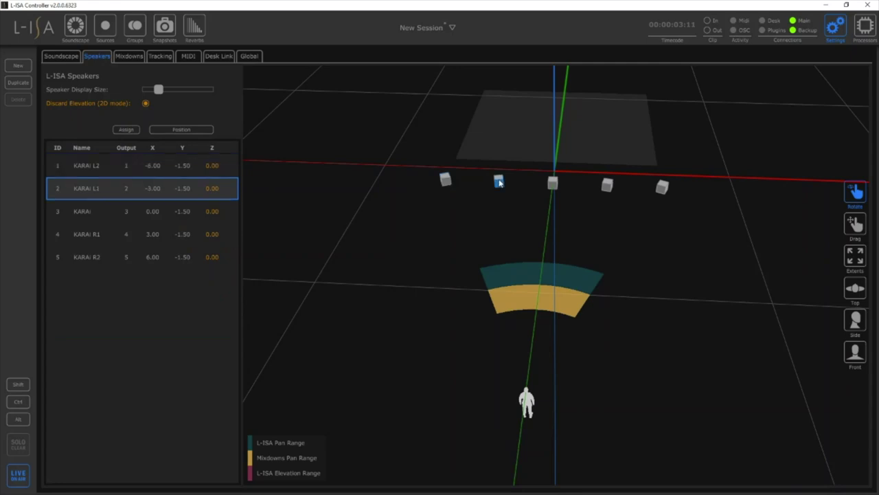
double_click(76, 192)
left_click(100, 164)
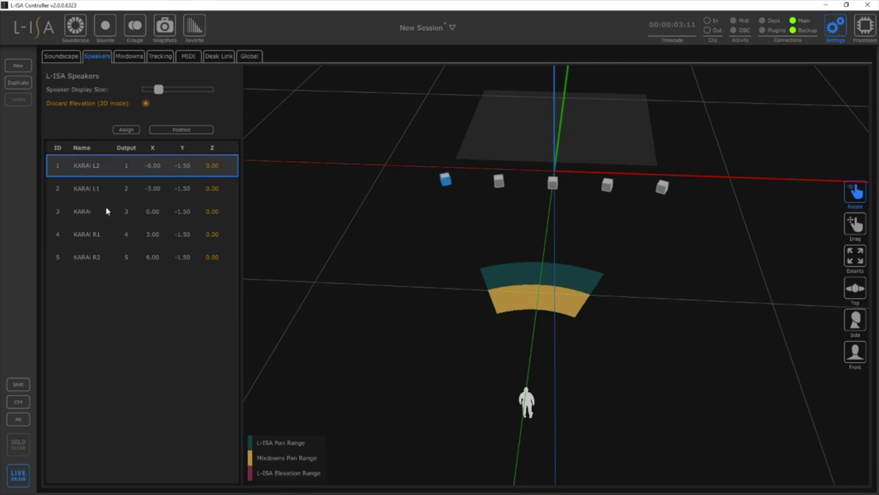
Step: Try assigning all five speakers to hardware outputs starting at 25, reset the start to output 1, and cancel the assignment
key("ctrl+a")
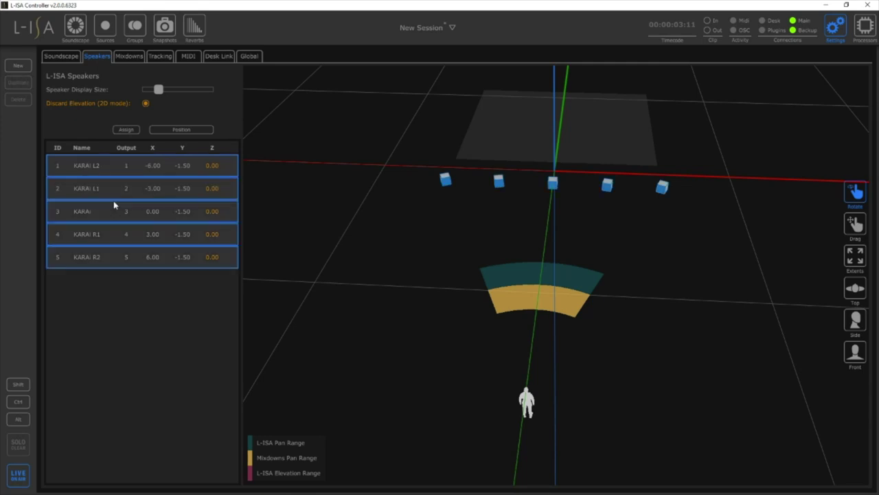
left_click(125, 130)
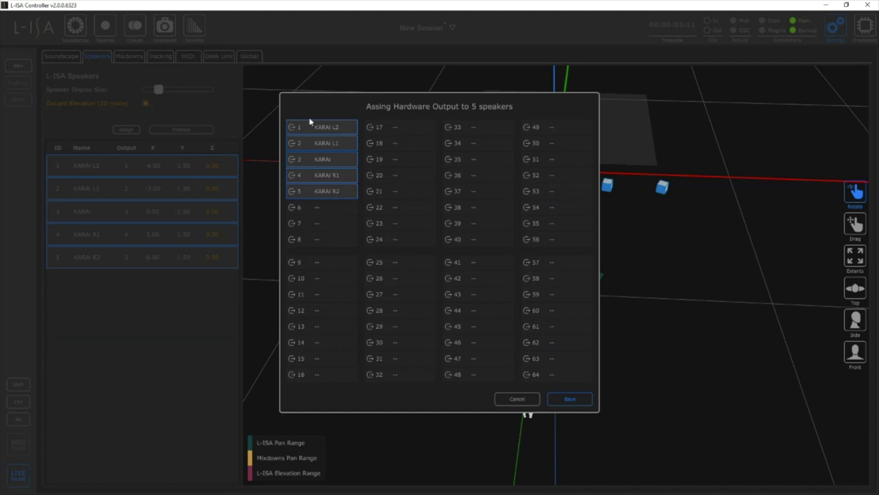
left_click(397, 263)
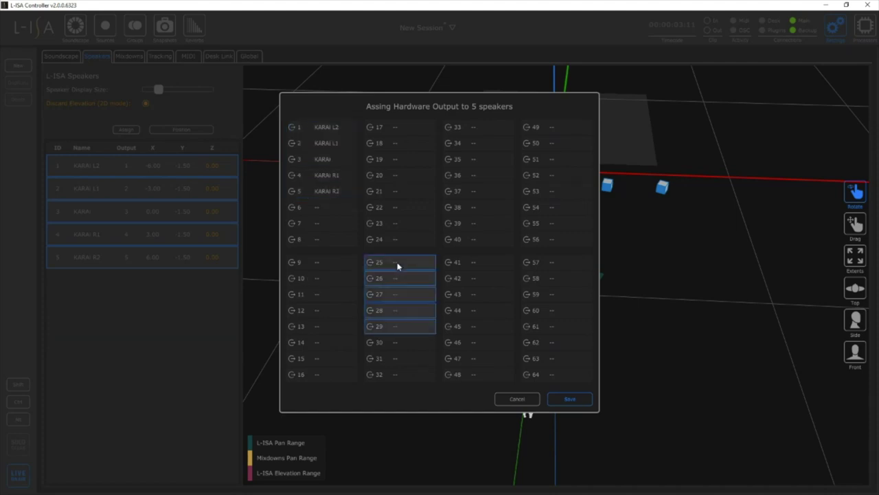
left_click(320, 128)
left_click(516, 399)
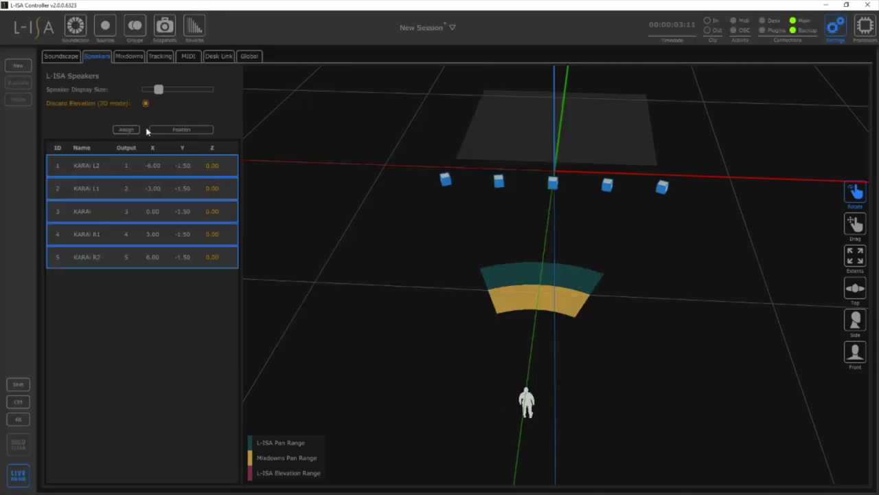
Step: Select only the KARAi L1 speaker and examine its coordinates and placement in the 3D view
left_click(410, 241)
left_click(172, 180)
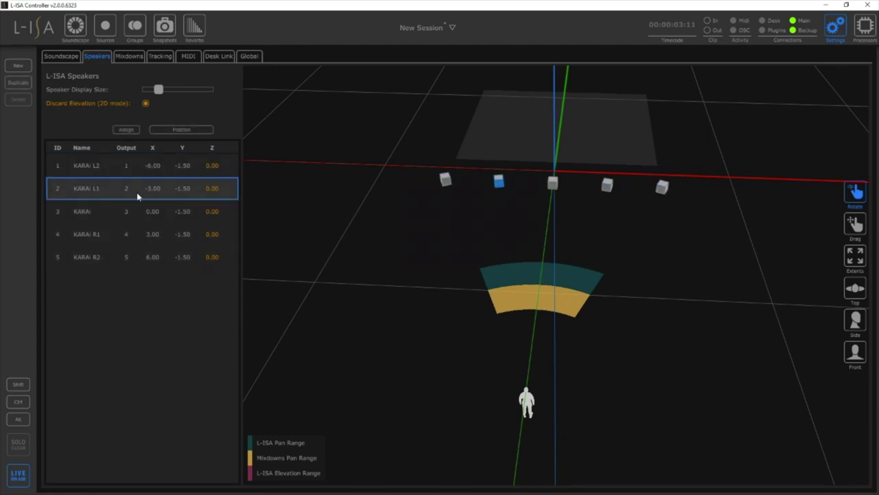
left_click(176, 189)
left_click_drag(487, 165, 422, 117)
Step: Open the recent New Session.lisa from the Web L-ISA Session folder without saving the current session, and select the SYVA+LOW 3 speaker
left_click(417, 27)
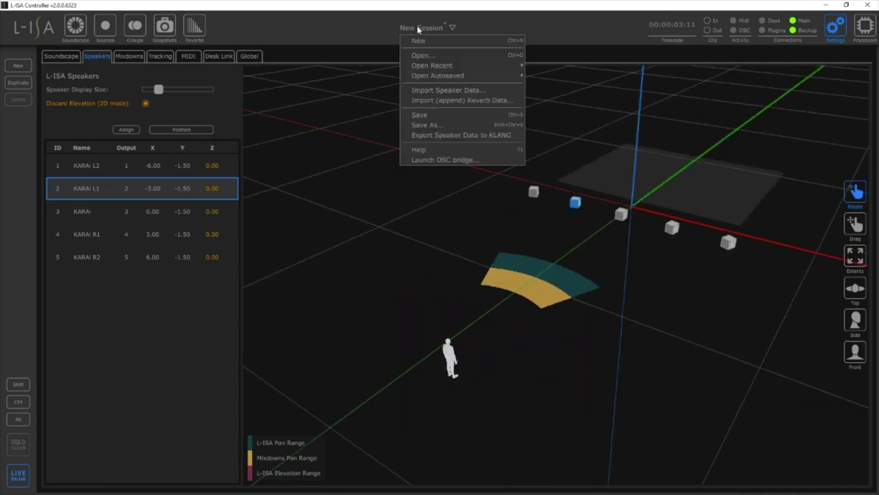
mouse_move(424, 64)
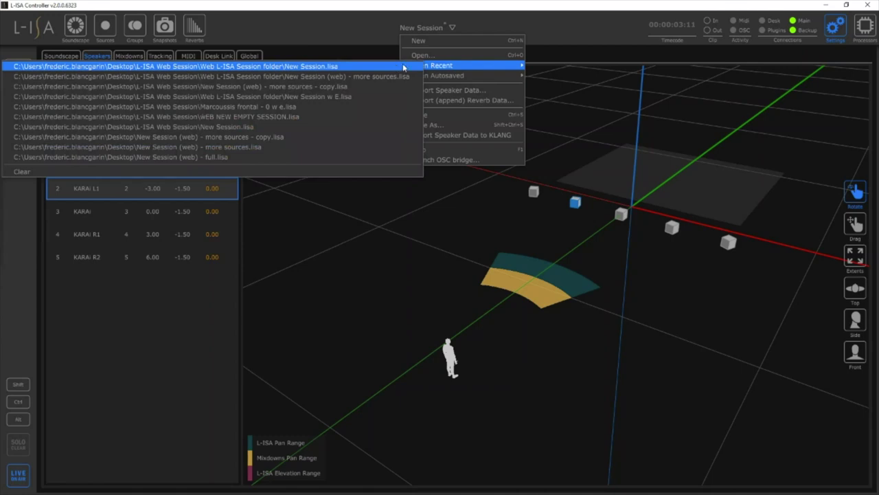
left_click(403, 65)
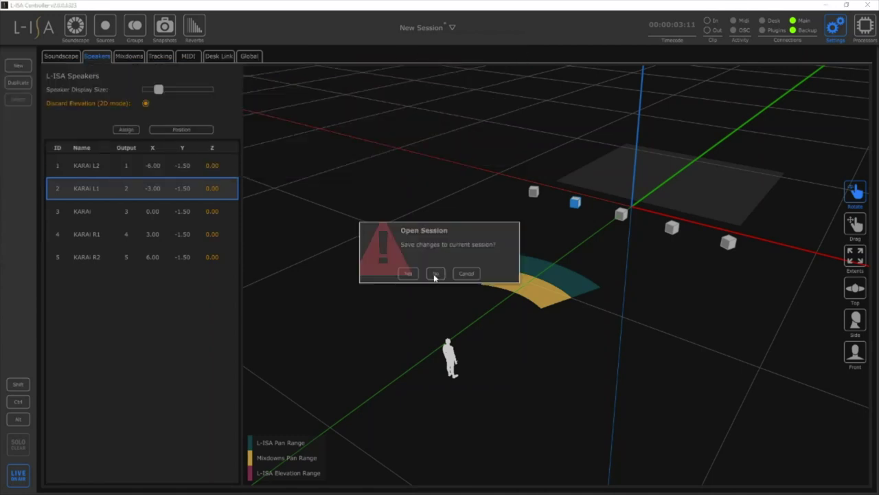
left_click(436, 273)
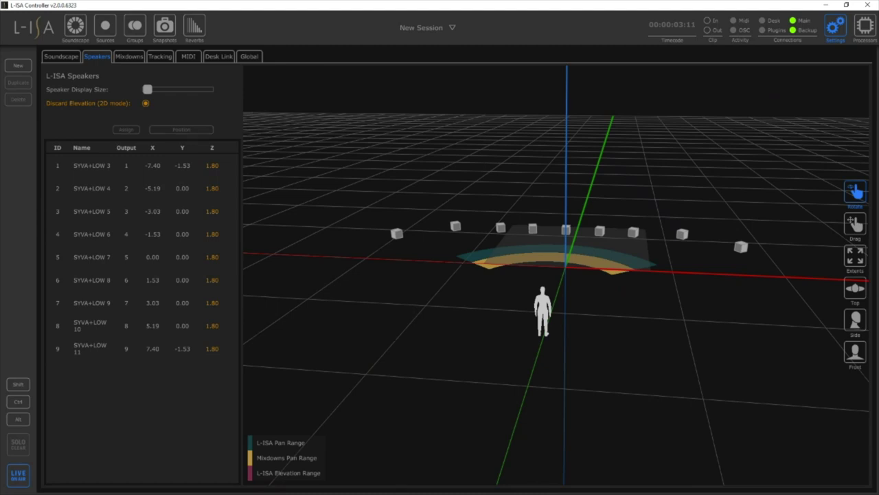
left_click_drag(758, 147, 631, 299)
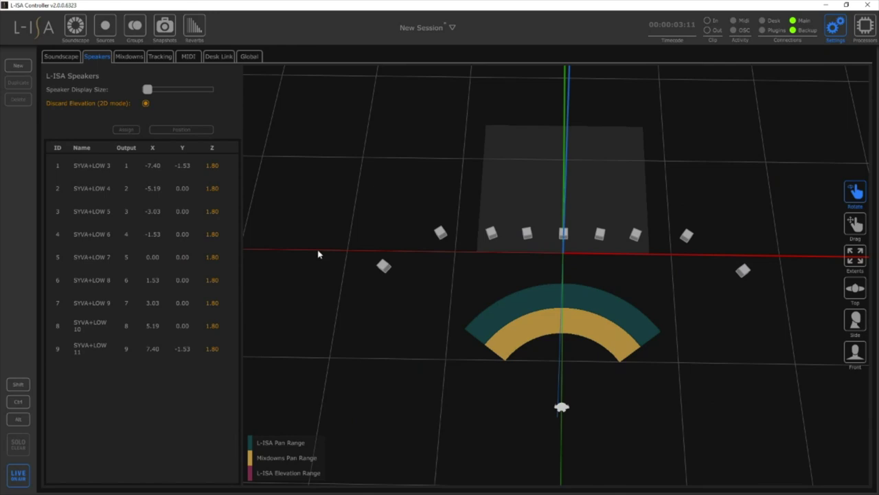
left_click(383, 266)
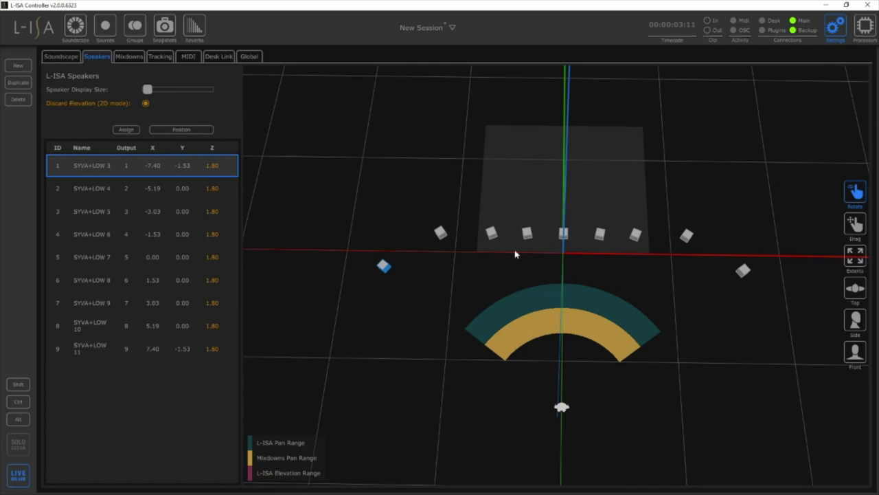
Step: In the soundscape settings, set the Scene Left X to -3.5 and the Scene Right X to 3.5
left_click(59, 61)
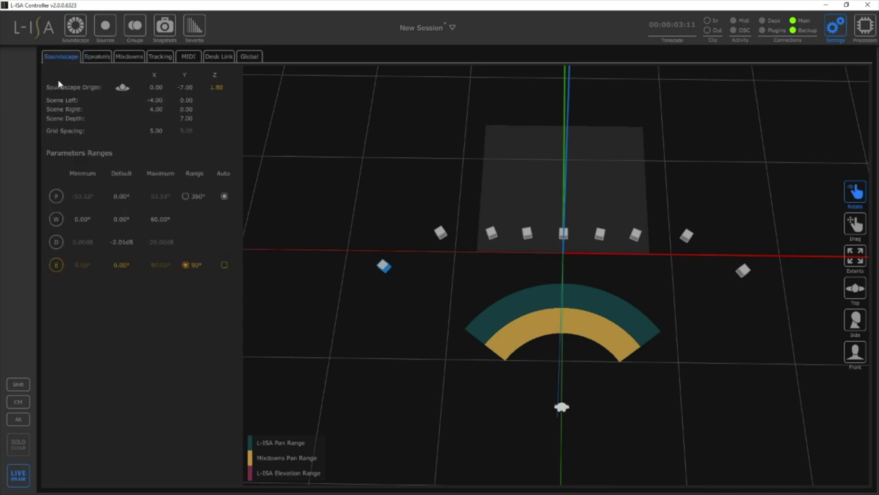
double_click(157, 101)
key("BackSpace")
type("-3.5")
key("Return")
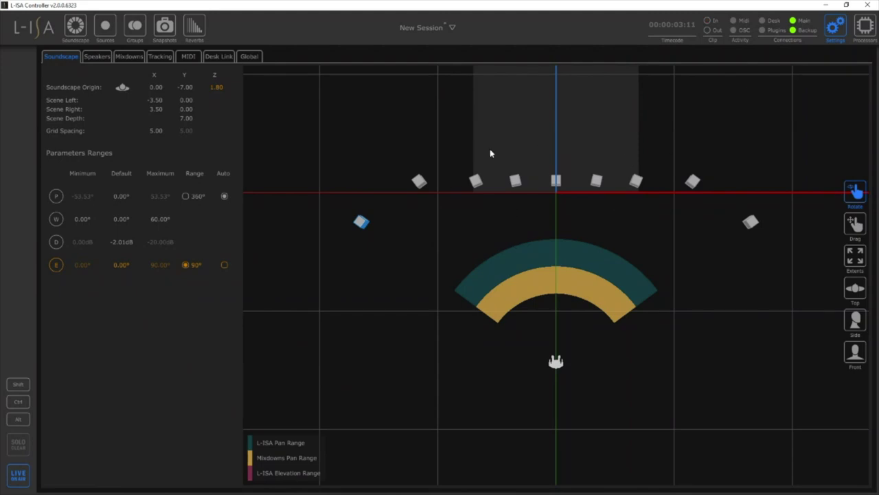
Step: Select the outer speakers and examine the speaker line, scene area and pan ranges around the listener from several angles
left_click(419, 182)
left_click(689, 183)
left_click(750, 227)
left_click_drag(711, 274, 582, 149)
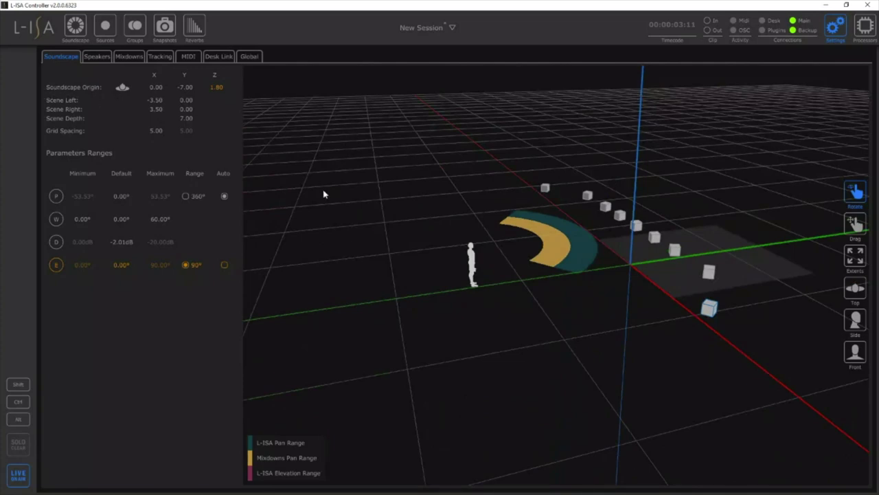
left_click_drag(332, 205, 461, 222)
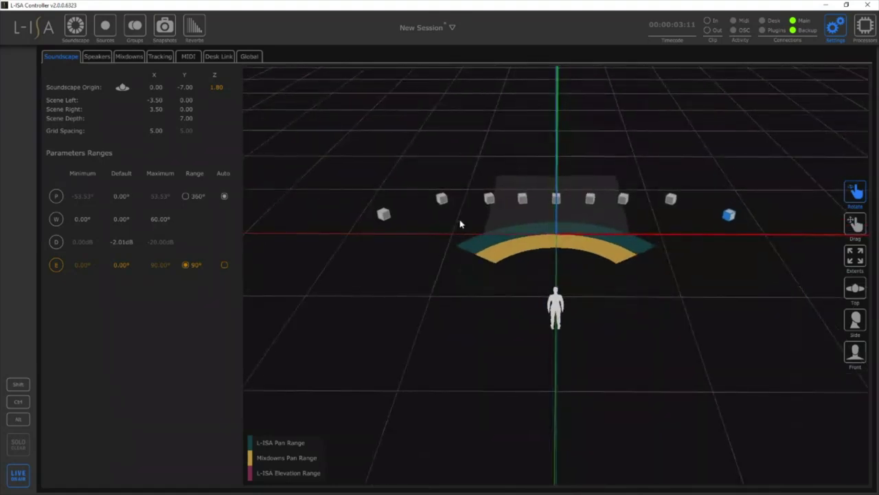
left_click_drag(528, 295, 525, 321)
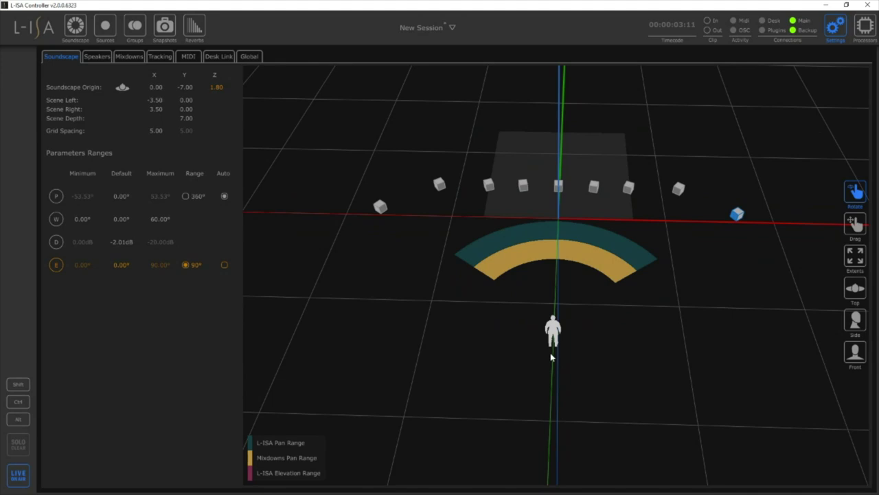
left_click_drag(513, 332, 515, 333)
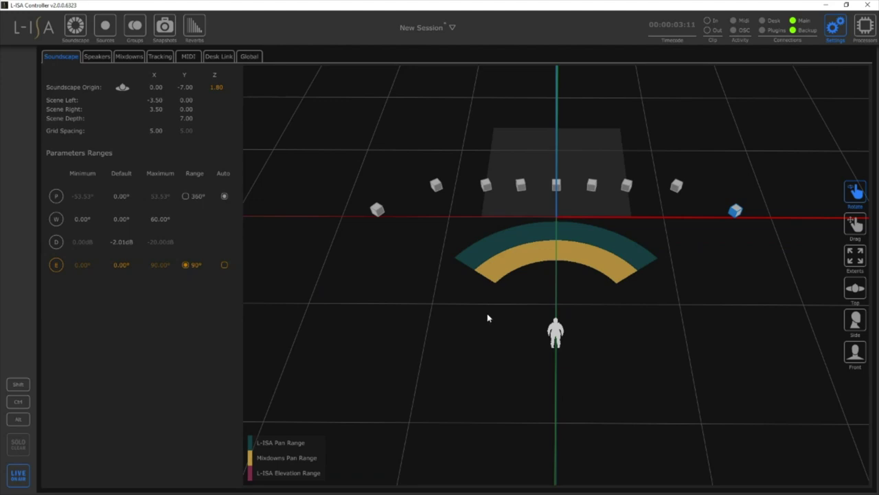
left_click_drag(558, 334, 539, 345)
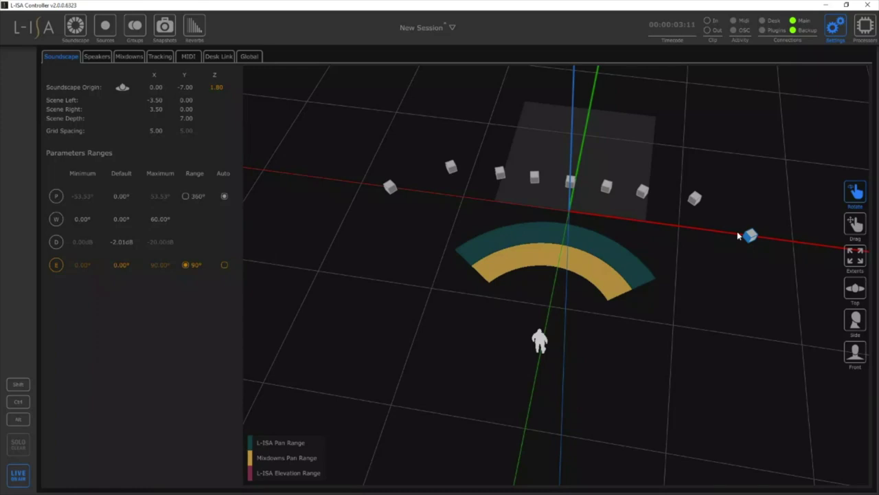
left_click_drag(678, 240, 589, 195)
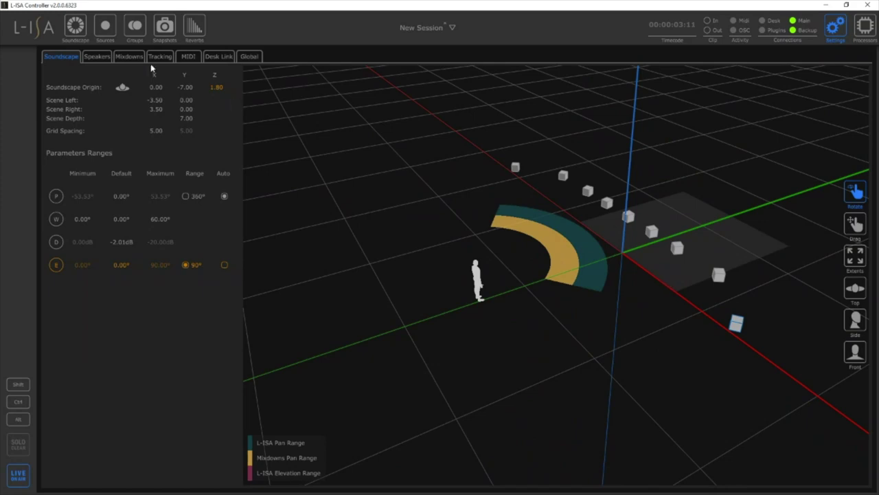
Step: In the mixdown settings, disable the automatic pan range and set it manually to a minimum of -25° and a maximum of 25°
left_click(129, 56)
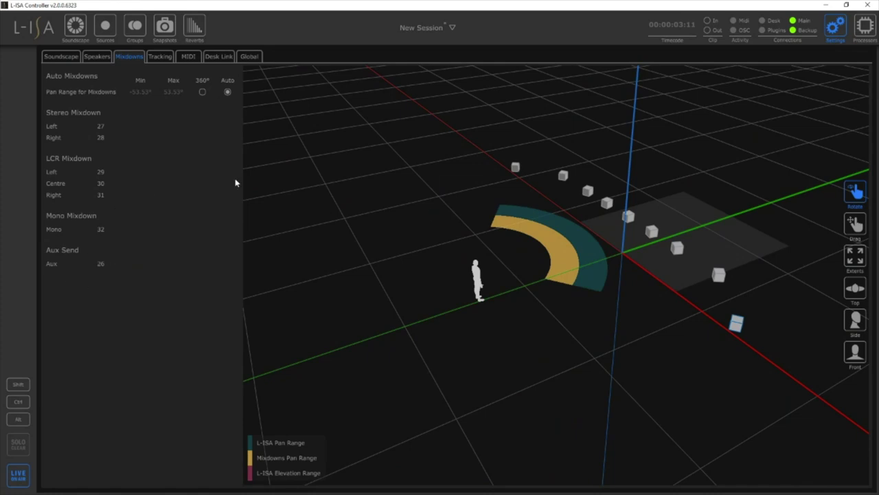
left_click_drag(431, 261, 498, 281)
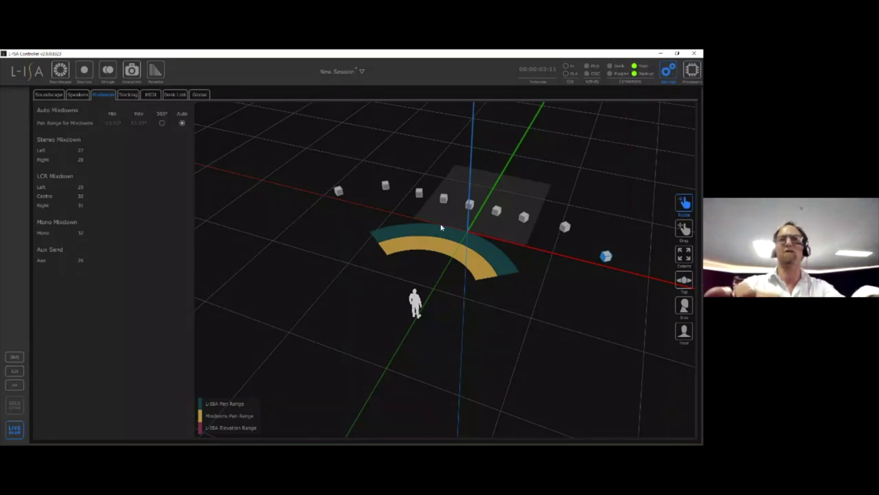
left_click(183, 123)
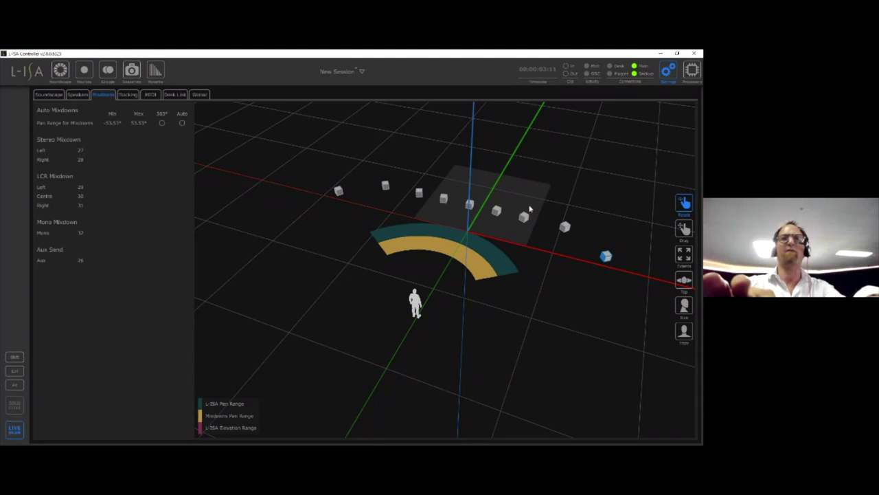
double_click(112, 124)
type("-")
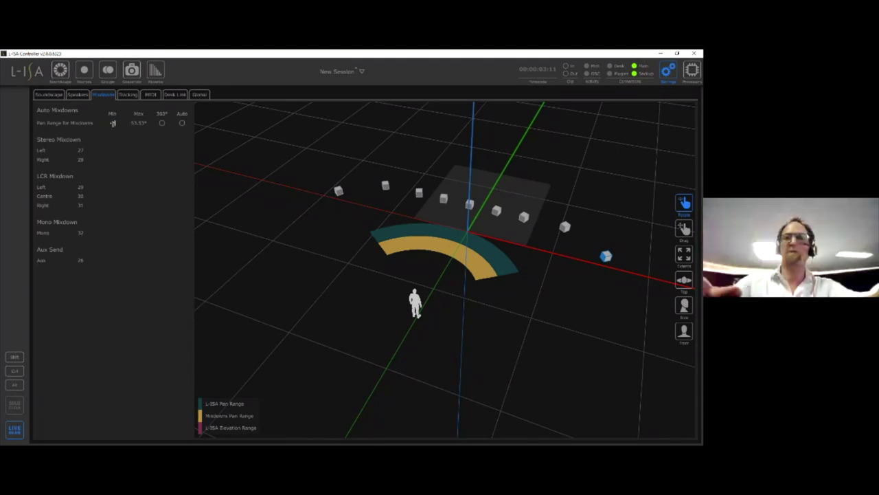
type("25")
key("Return")
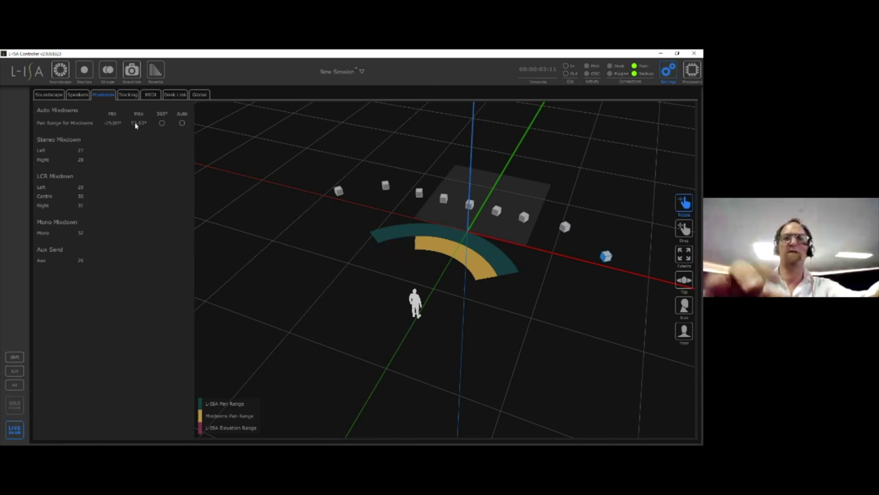
double_click(138, 124)
type("25")
key("Return")
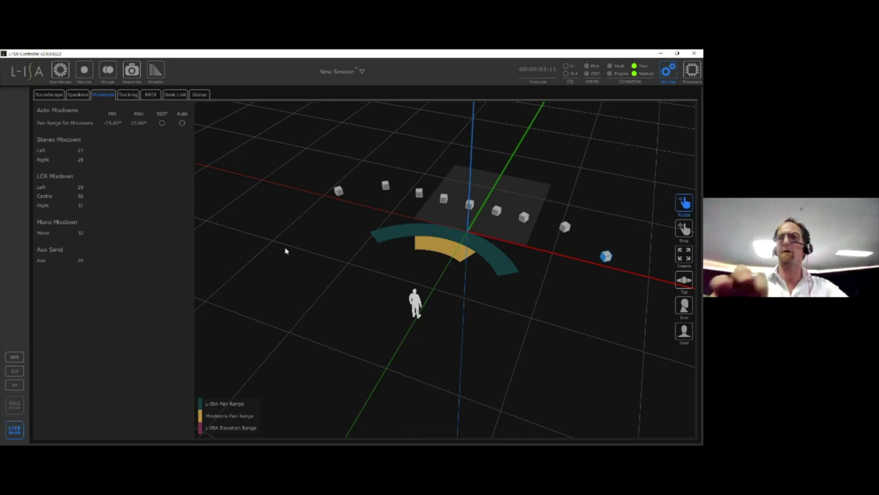
Step: Check the mixdown pan range in the Top view, and open the main Soundscape page
left_click(684, 280)
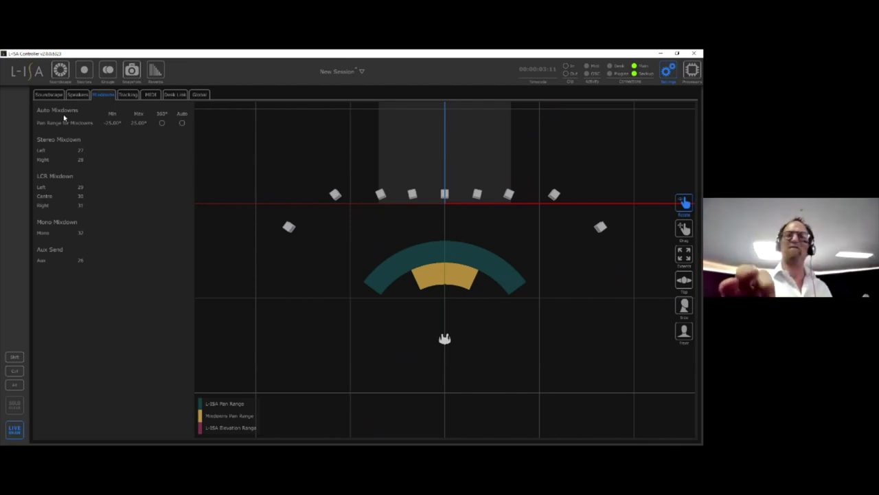
left_click_drag(268, 154, 272, 145)
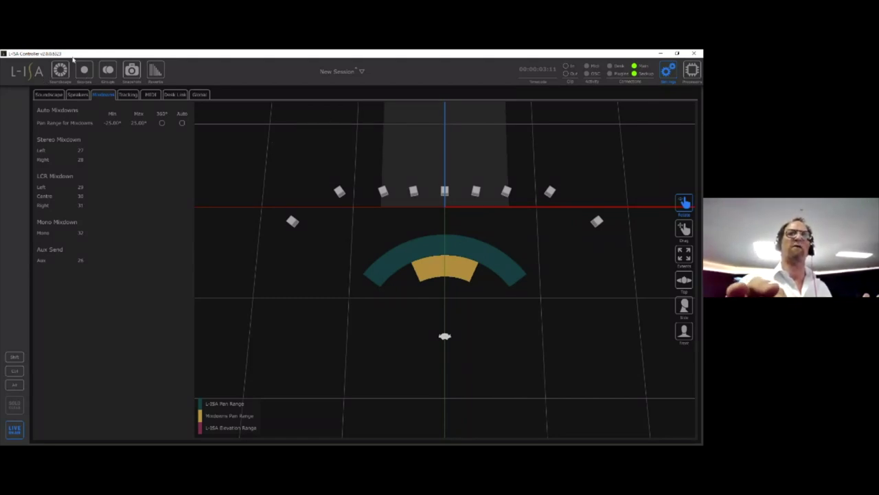
left_click(60, 71)
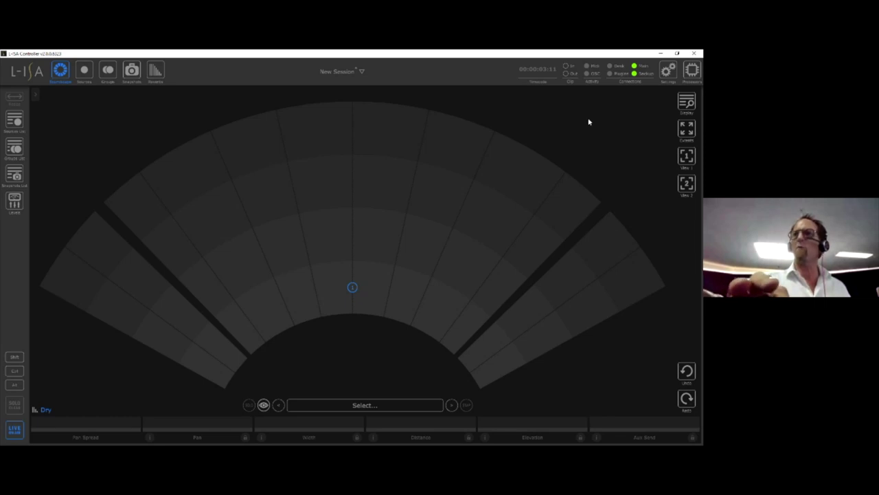
Step: Turn on the display of the scene area in the soundscape
left_click(687, 102)
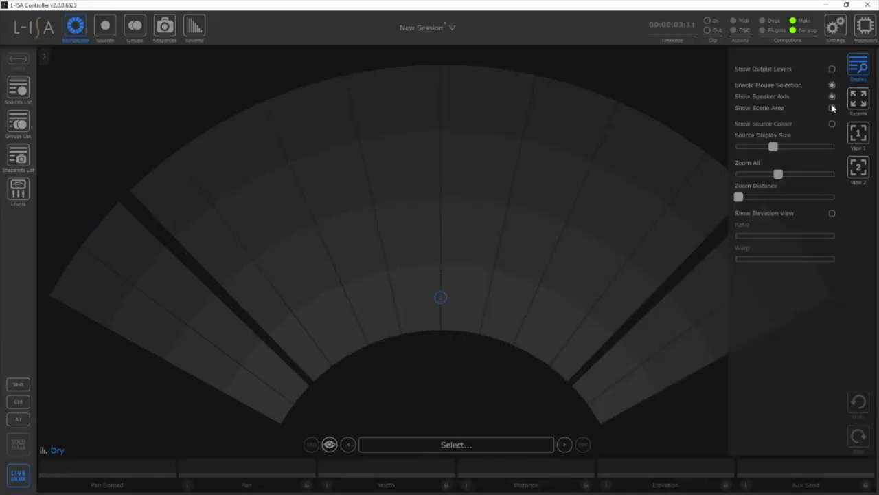
left_click(831, 108)
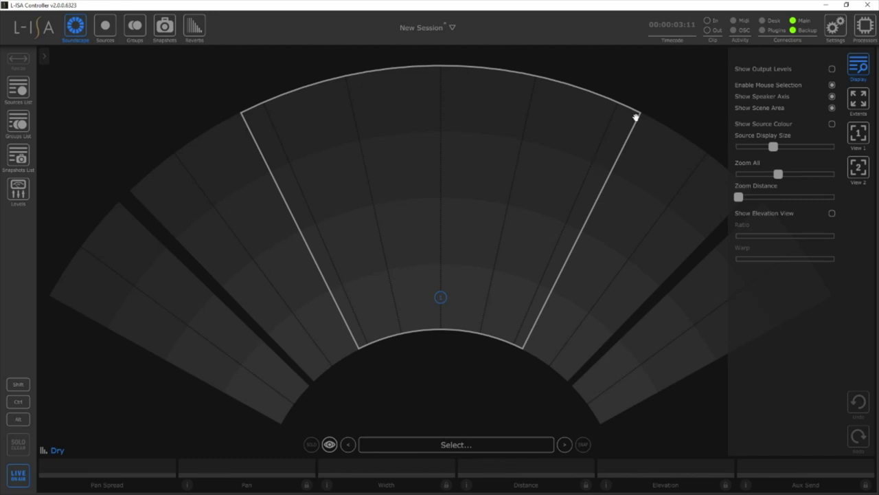
left_click(371, 365)
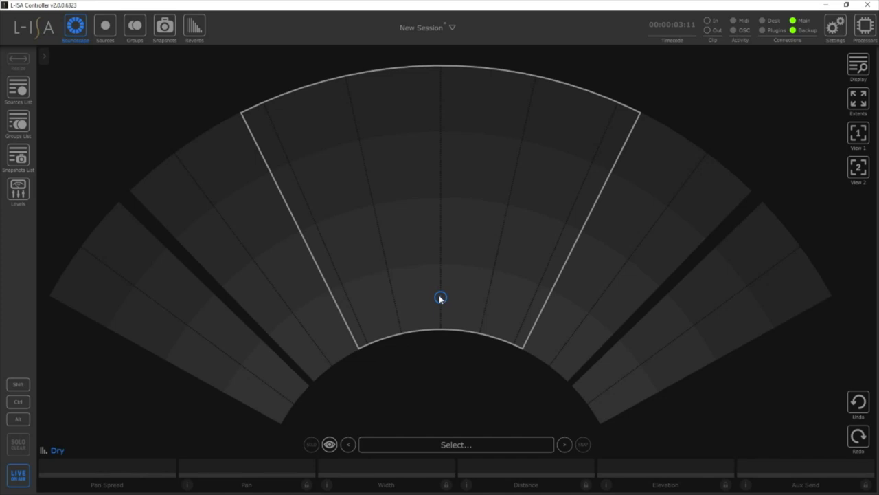
Step: Move Source 1 toward the left boundary of the scene area, to about -24.5° pan, and undo the move
left_click_drag(441, 297, 354, 313)
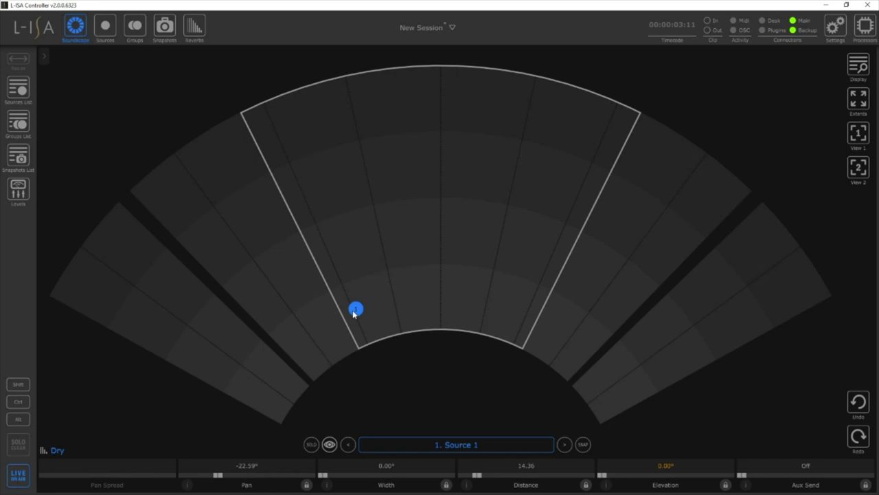
mouse_move(353, 312)
left_mouse_down()
mouse_move(343, 314)
mouse_move(343, 300)
left_mouse_up()
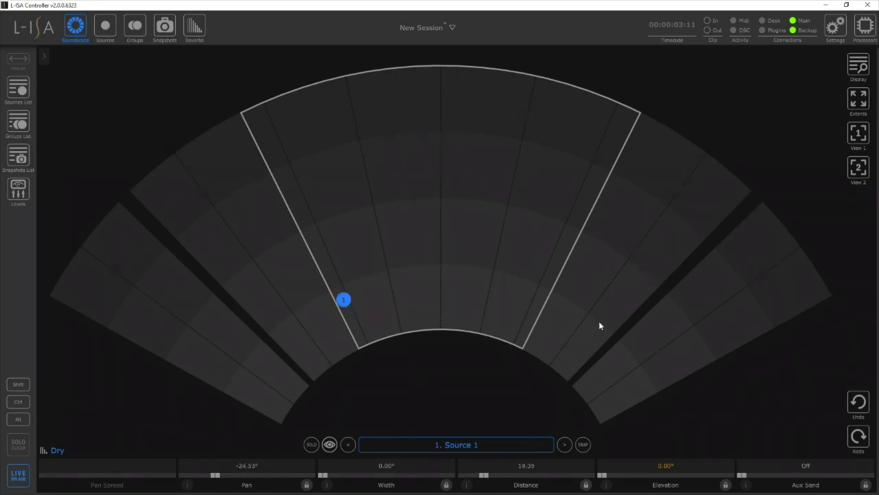
left_click(856, 405)
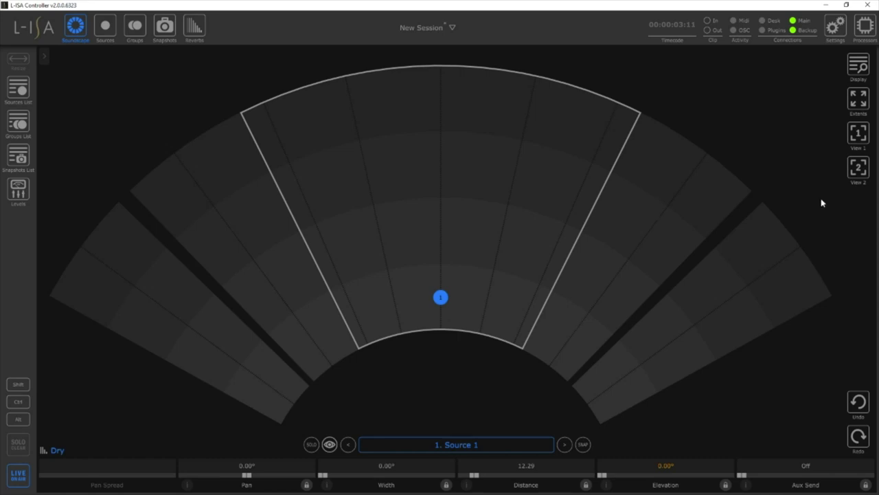
Step: Enlarge the soundscape around the scene area and turn on the output levels display
left_click(859, 64)
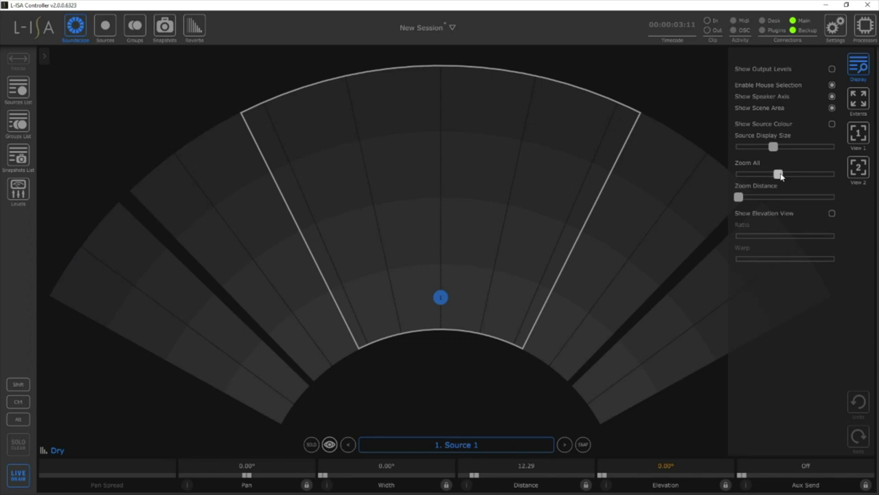
left_click_drag(778, 173, 802, 175)
left_click_drag(654, 160, 666, 186)
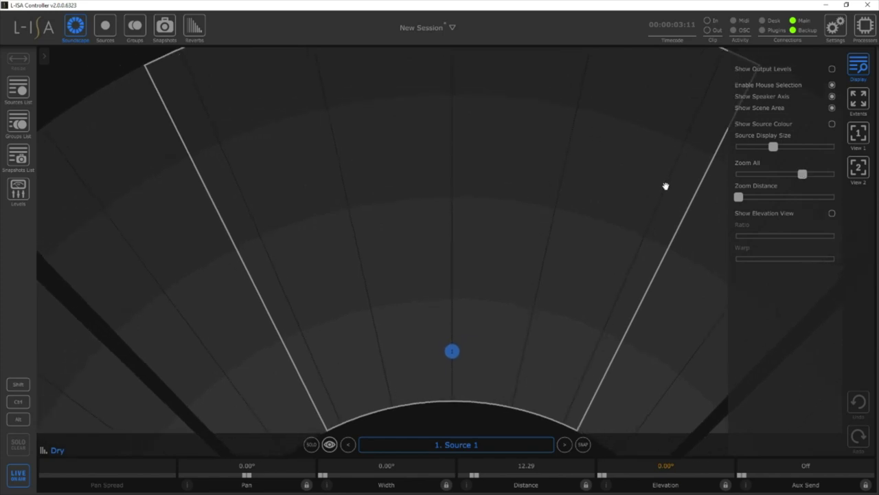
left_click_drag(665, 186, 665, 187)
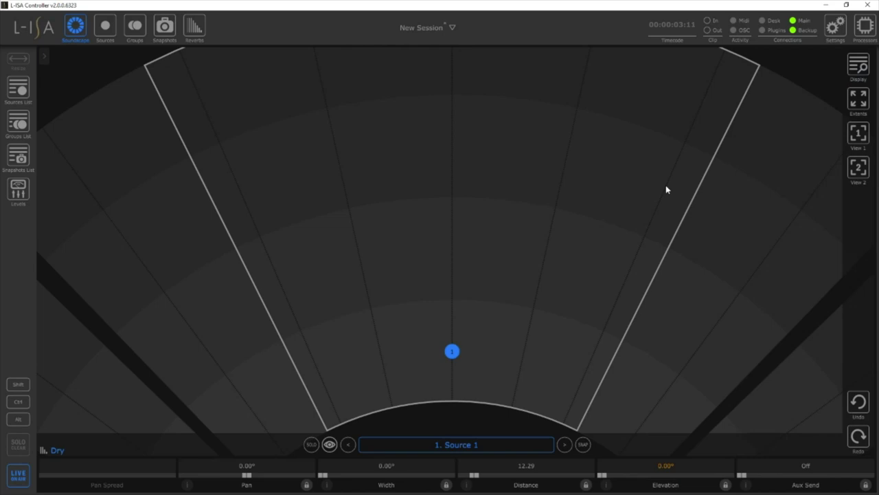
left_click(851, 66)
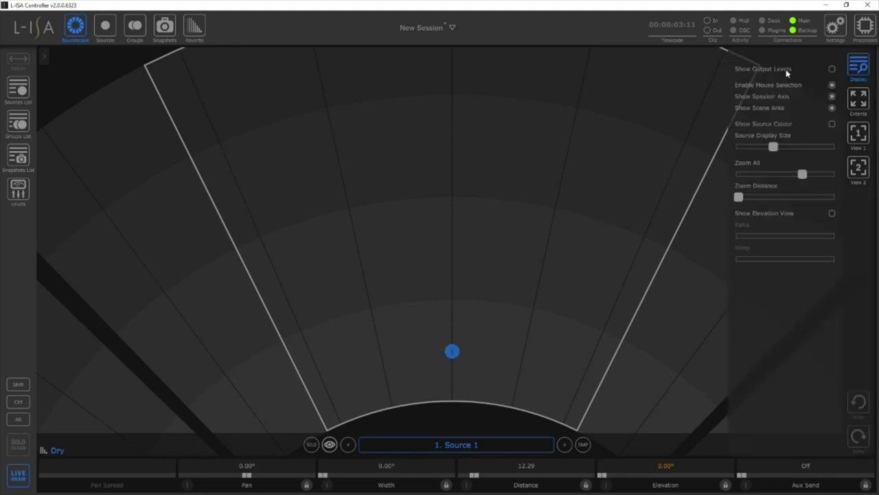
left_click(832, 71)
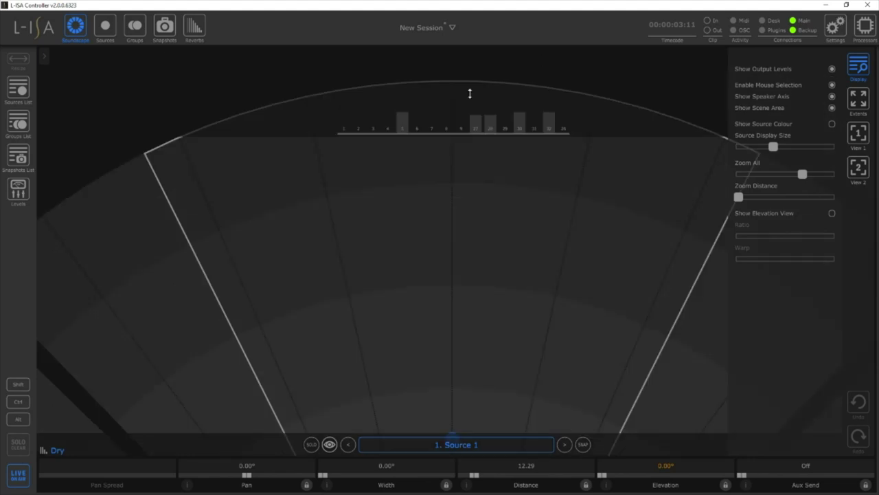
left_click(338, 119)
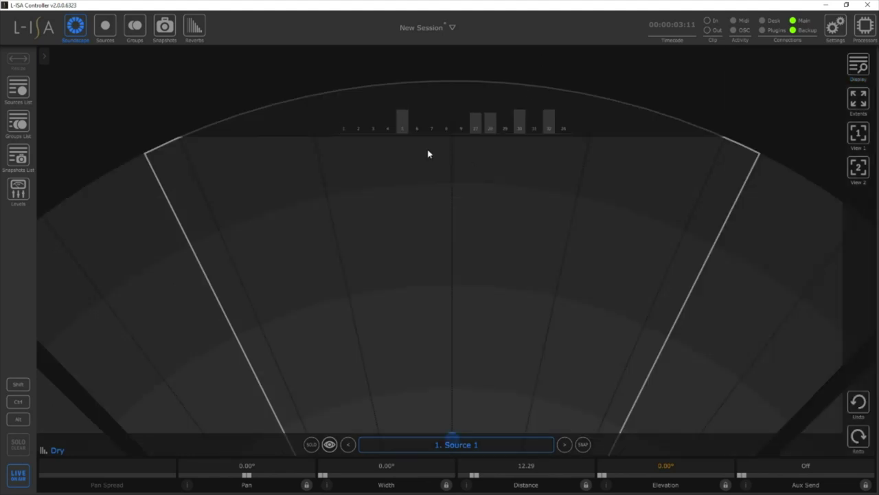
Step: Recall View 1, enlarge and reposition the soundscape below the output levels, and store the framing as View 1
left_click(858, 131)
left_click(858, 65)
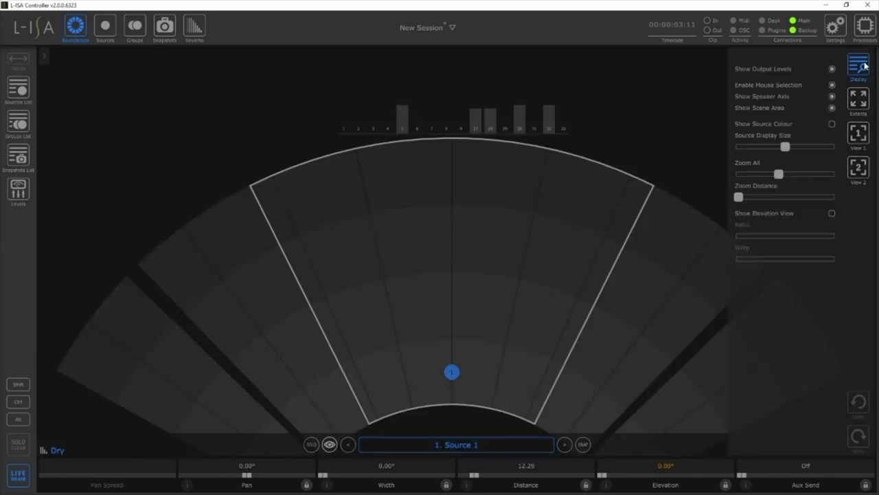
left_click_drag(779, 174, 791, 173)
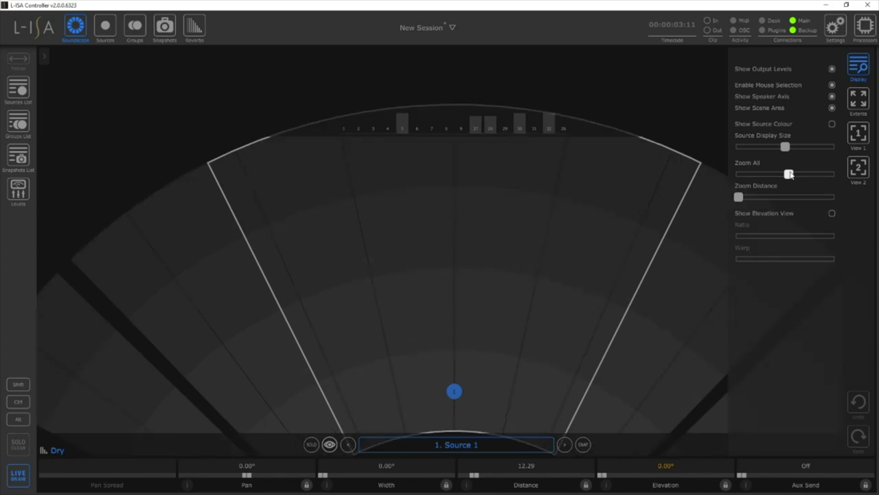
left_click_drag(591, 220, 592, 192)
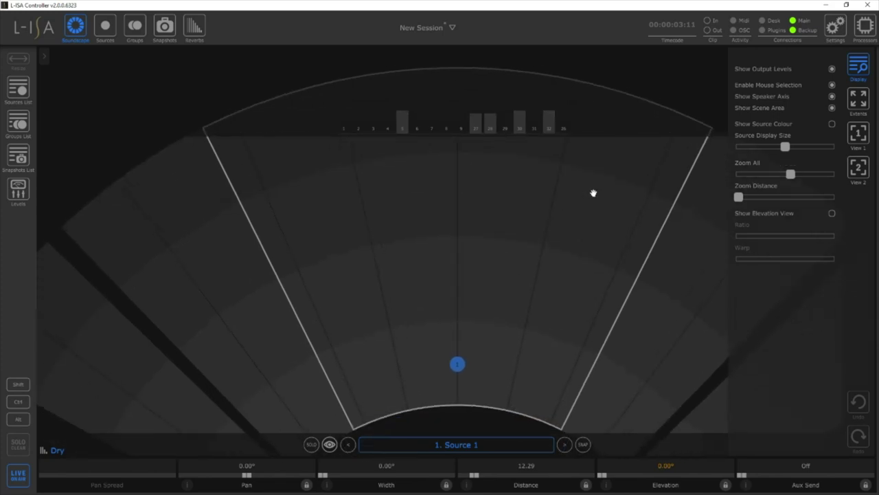
left_click(865, 134)
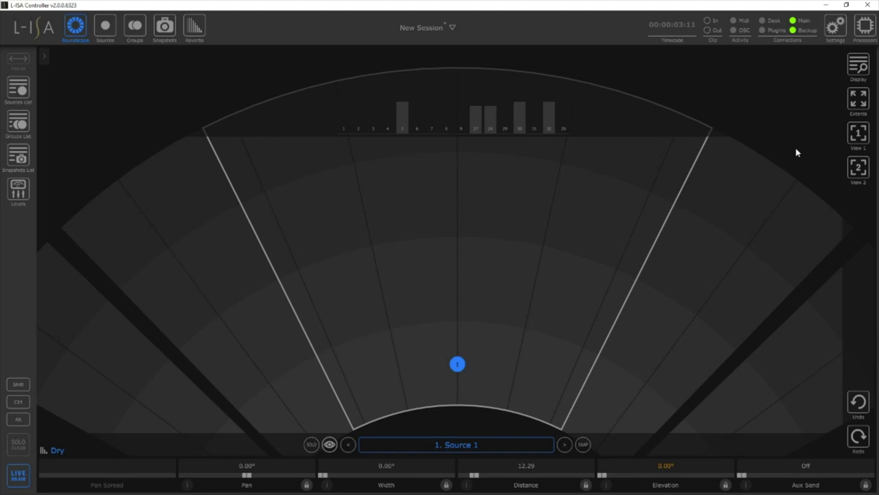
Step: Examine the input and output level meters of the Main processor, and close them
left_click(865, 26)
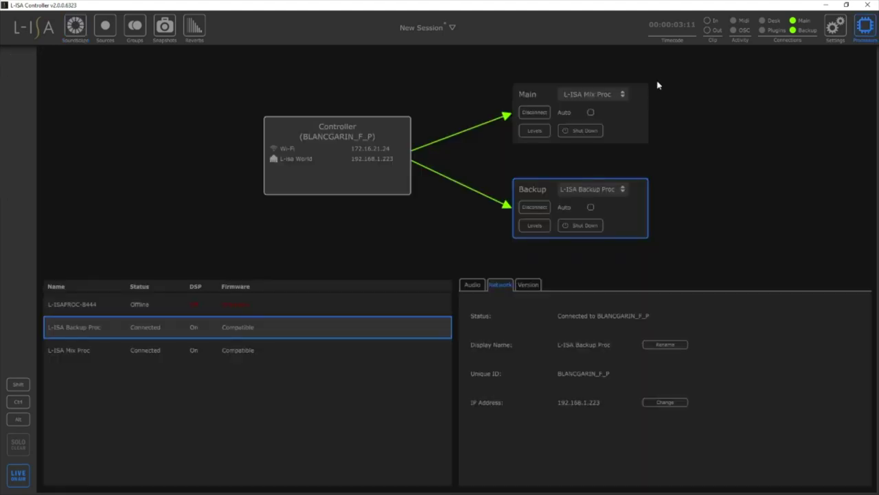
left_click(534, 130)
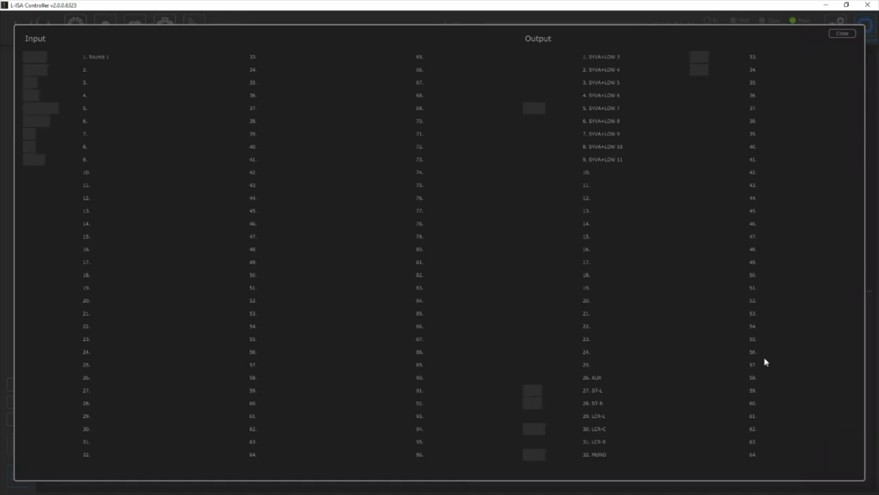
left_click(842, 34)
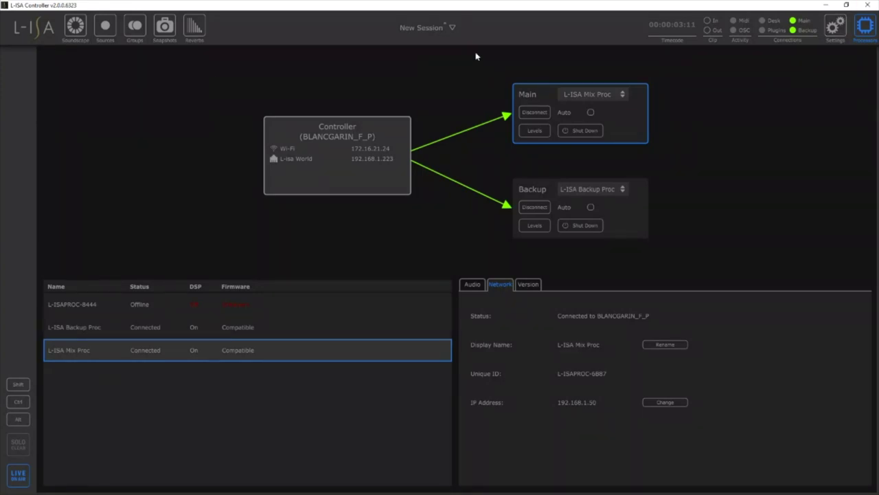
Step: Delete Source 1 from the sources and check the soundscape without it
left_click(105, 27)
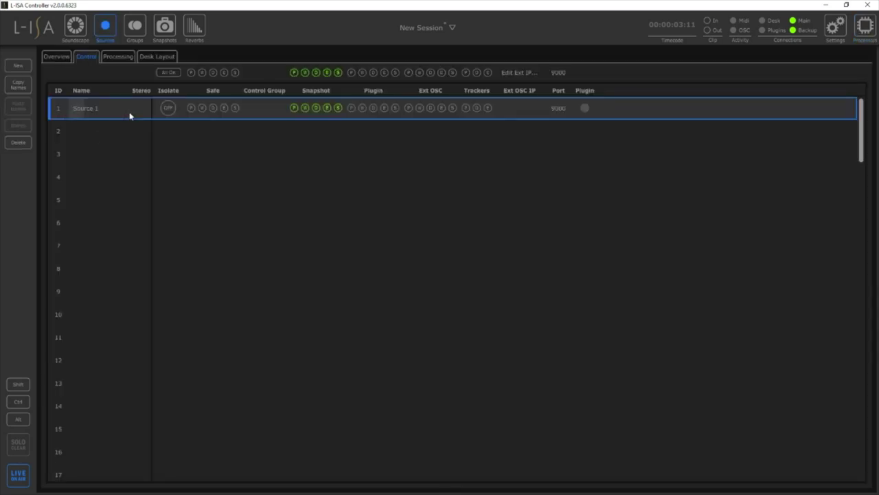
left_click(23, 143)
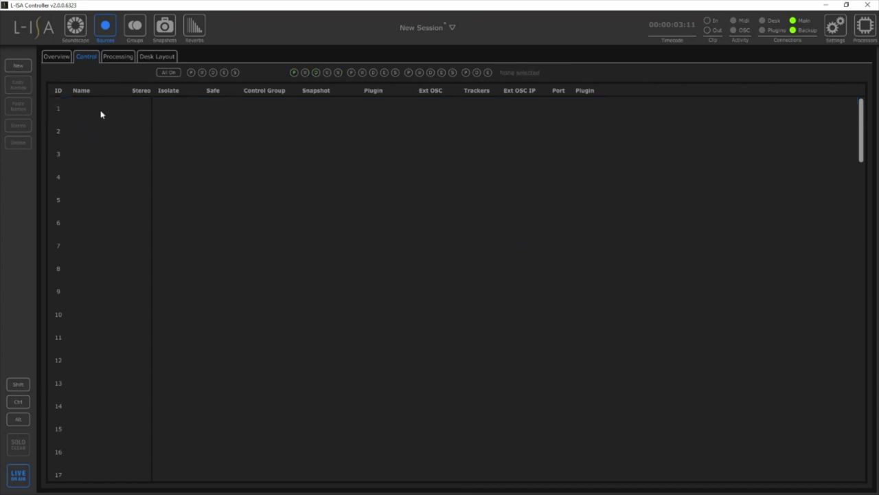
left_click(78, 29)
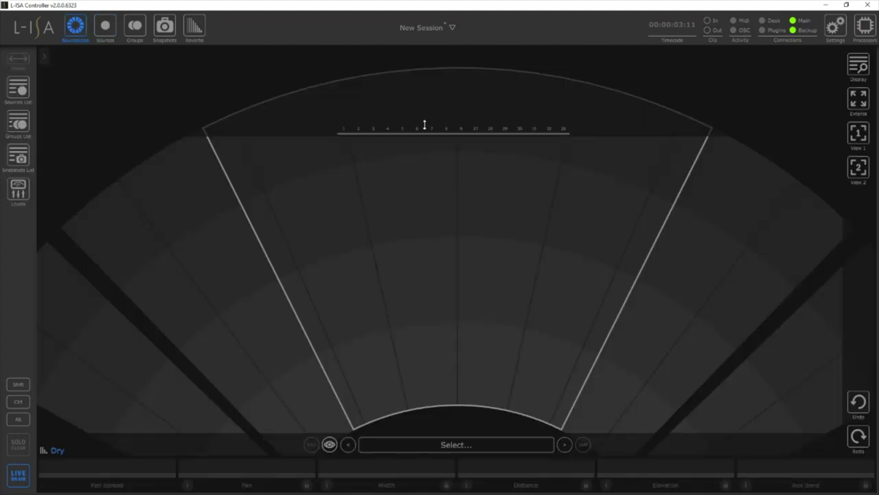
left_click(107, 31)
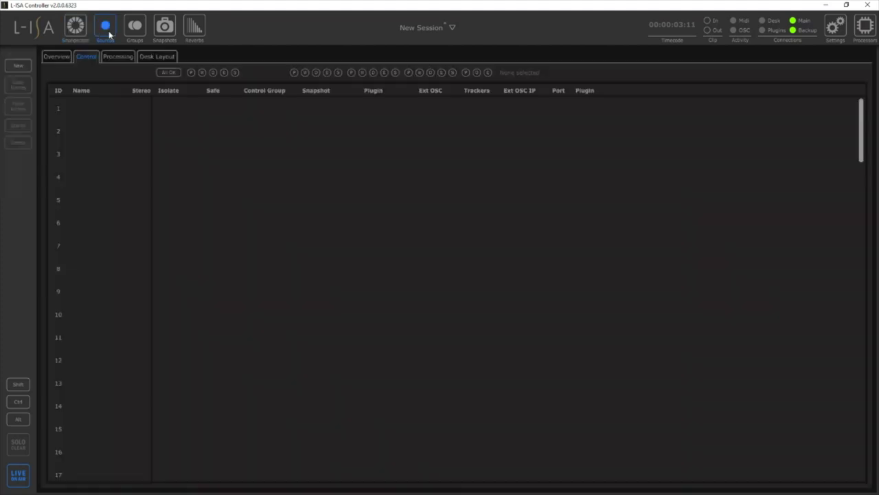
Step: Create a source in slot 1, name it Lead Vx, and check its entry in the sources overview
double_click(80, 109)
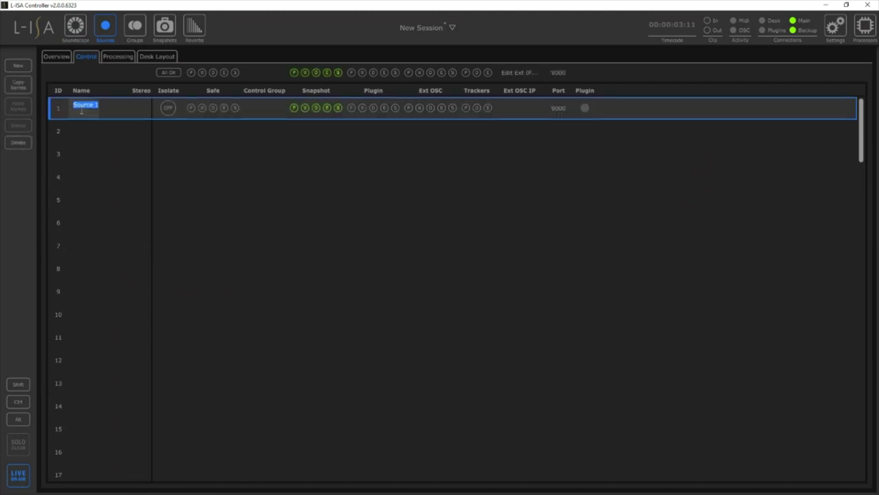
type("Lead Vx")
left_click(76, 26)
left_click(105, 26)
left_click(56, 57)
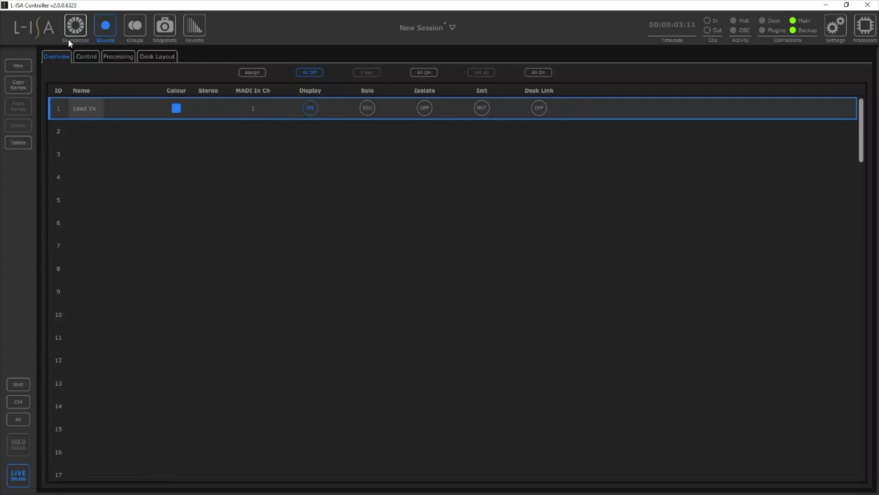
Step: Return to the Soundscape page, fit the full soundscape in view and show the sources list beside it
left_click(68, 38)
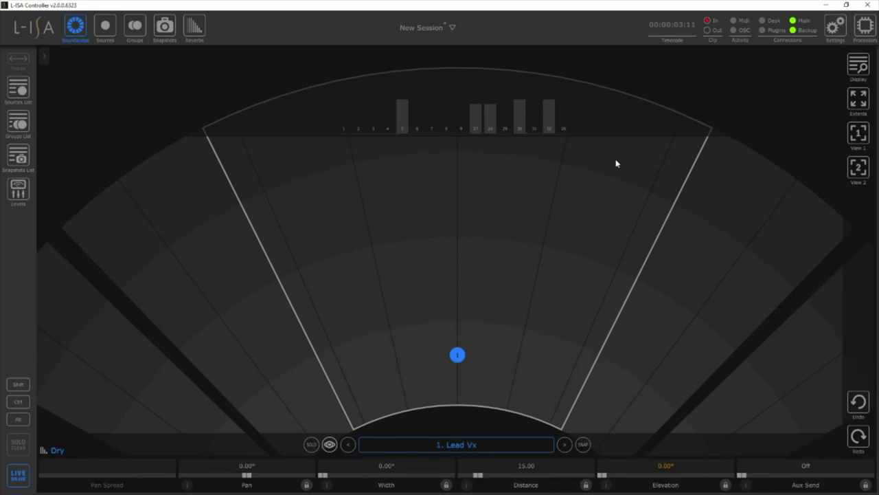
left_click(858, 98)
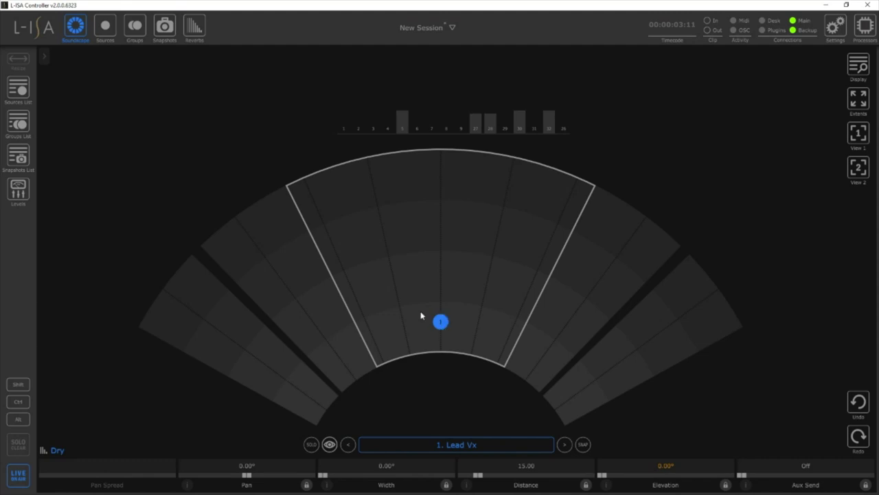
left_click(18, 90)
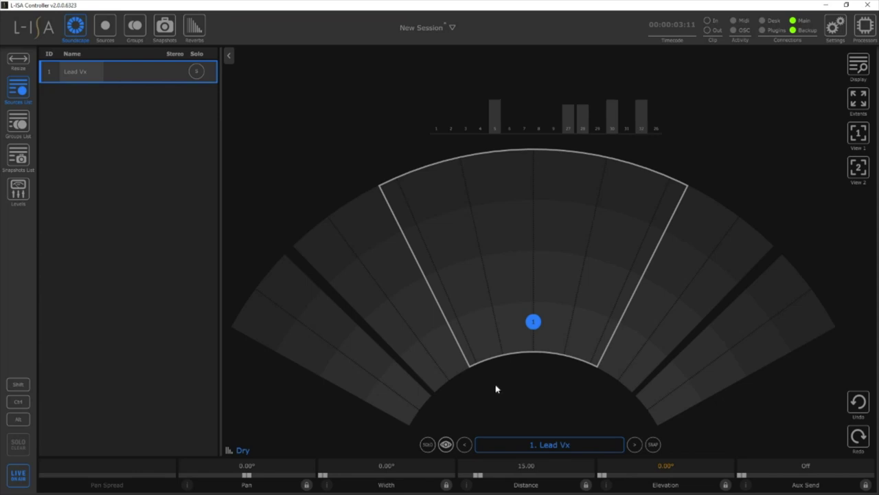
Step: Pan Lead Vx left beyond the scene area to about -36°, and bring it back to 0° at a distance of about 12.5
left_click_drag(533, 321, 456, 340)
left_click_drag(213, 472, 250, 477)
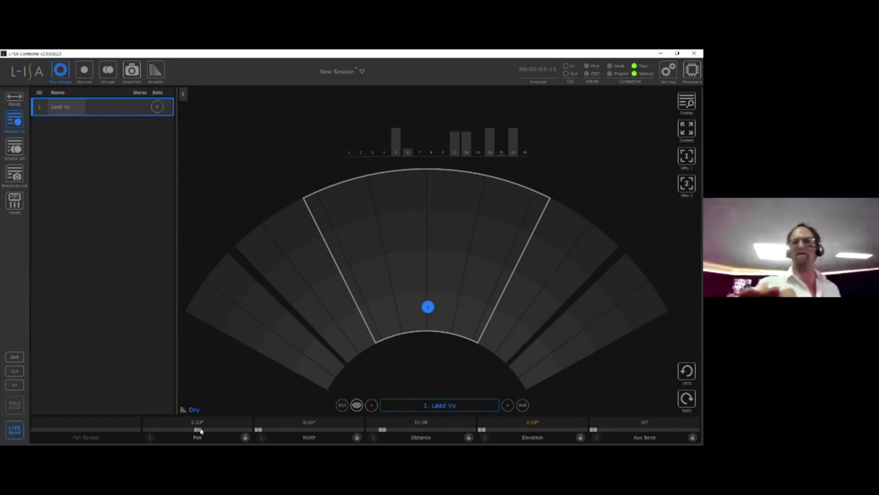
left_click_drag(428, 307, 394, 315)
left_click_drag(183, 428, 160, 431)
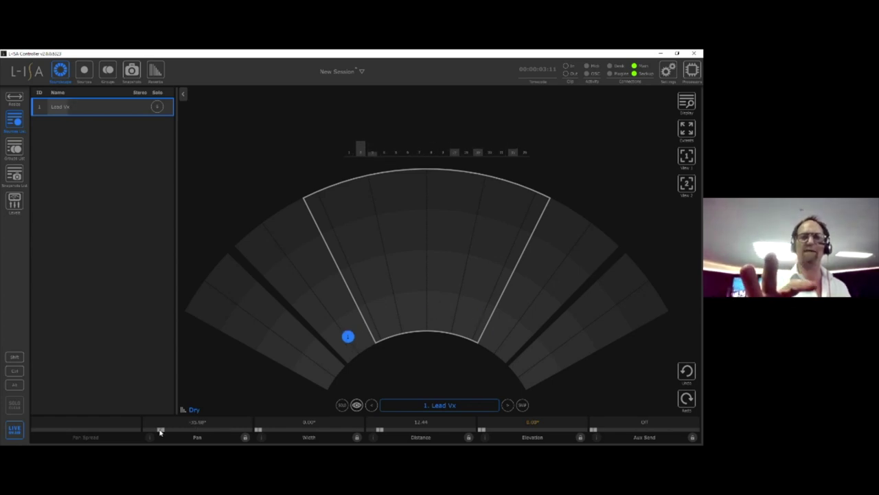
left_click_drag(161, 431, 197, 429)
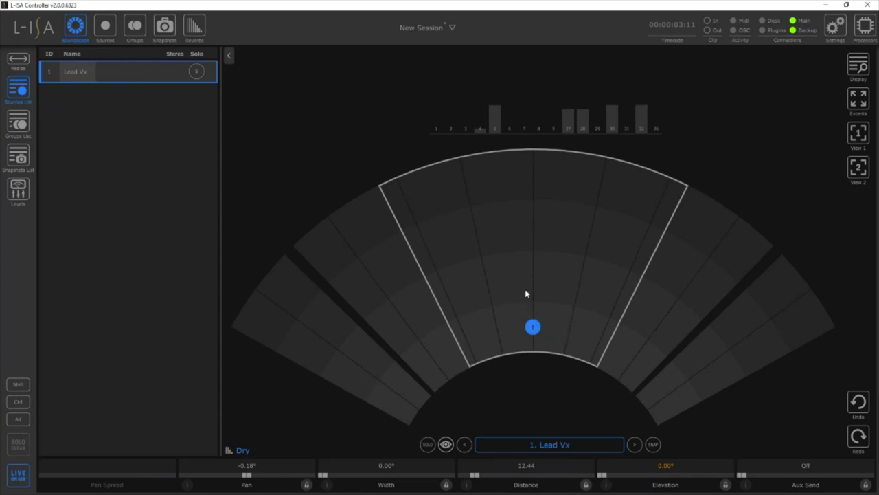
left_click_drag(533, 327, 530, 327)
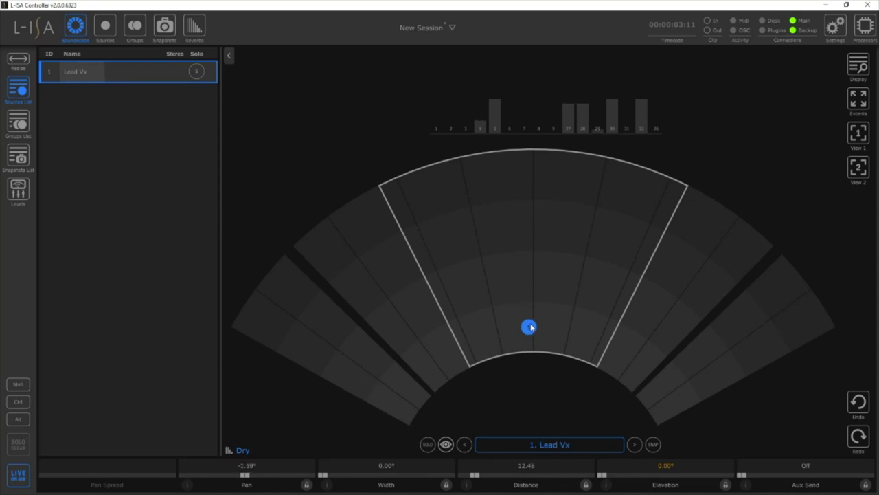
left_click_drag(530, 327, 534, 328)
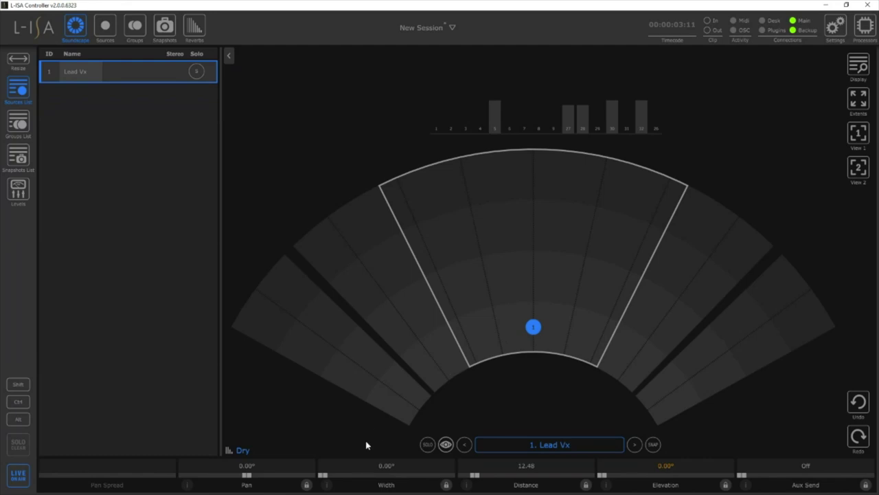
Step: Widen the Lead Vx source to a width of about 9°
left_click_drag(330, 477, 341, 476)
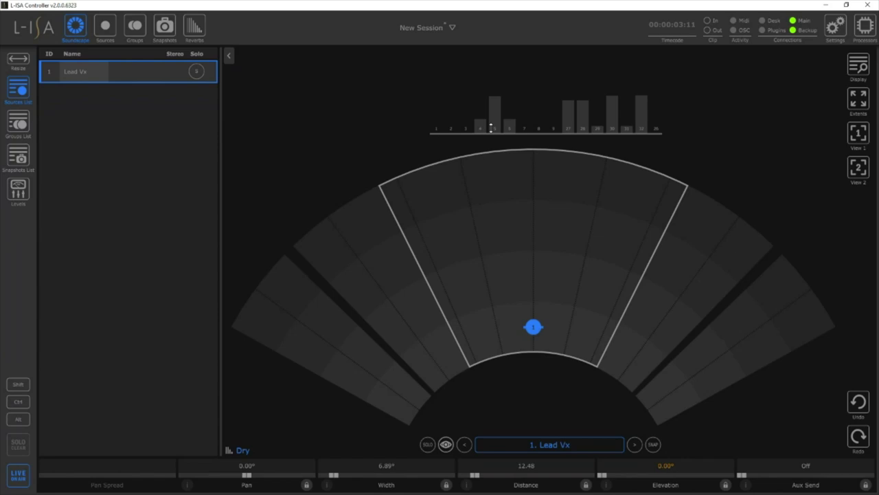
mouse_move(334, 474)
left_mouse_down()
mouse_move(448, 474)
mouse_move(300, 477)
mouse_move(422, 492)
mouse_move(320, 485)
left_mouse_up()
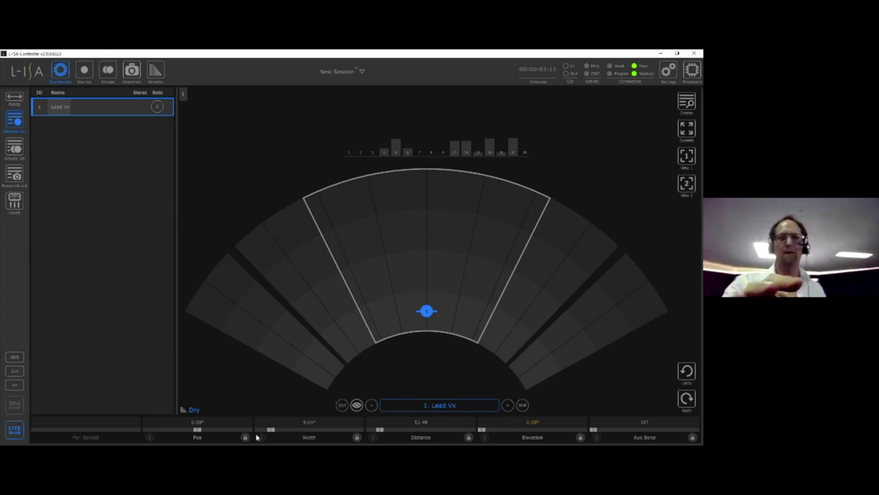
Step: Switch off Live On Air mode and reset the Lead Vx source's width to 0°
left_click(15, 428)
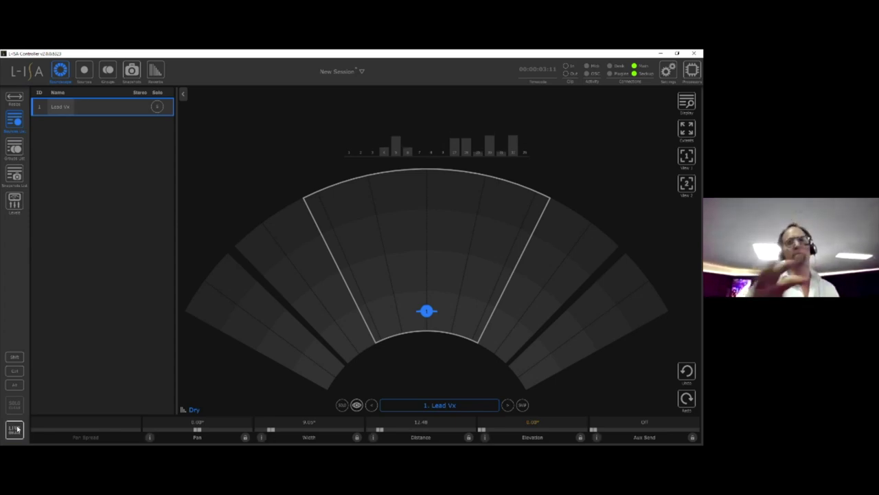
left_click(260, 438)
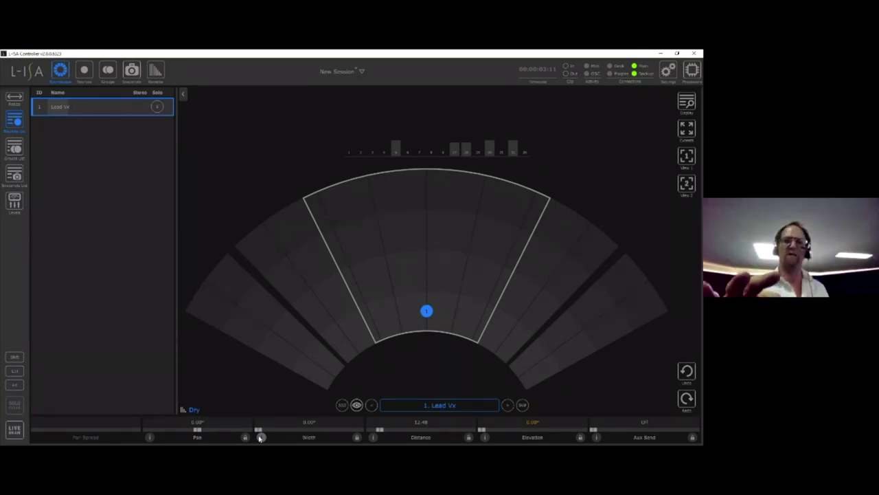
Step: Try widening Lead Vx to about 43.5° and panning it right to about 20°, resetting width and pan to 0° after each trial
left_click_drag(259, 430, 333, 430)
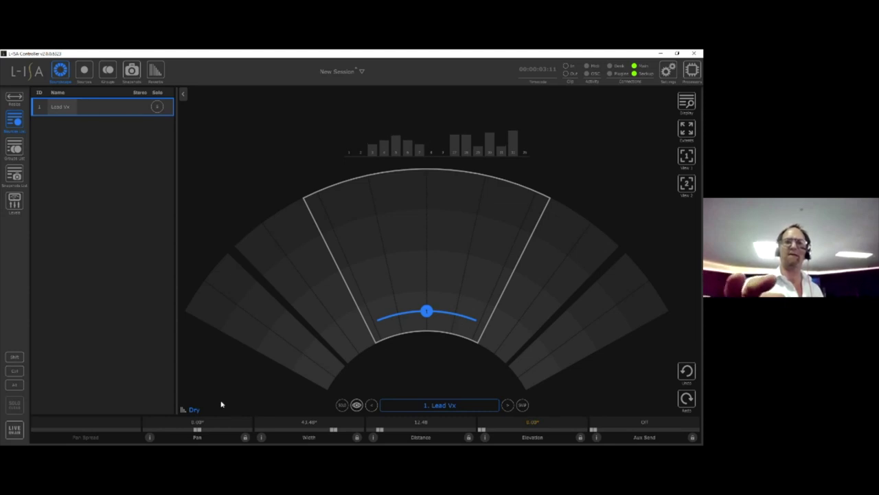
mouse_move(197, 429)
left_mouse_down()
mouse_move(167, 430)
mouse_move(229, 424)
mouse_move(197, 416)
left_mouse_up()
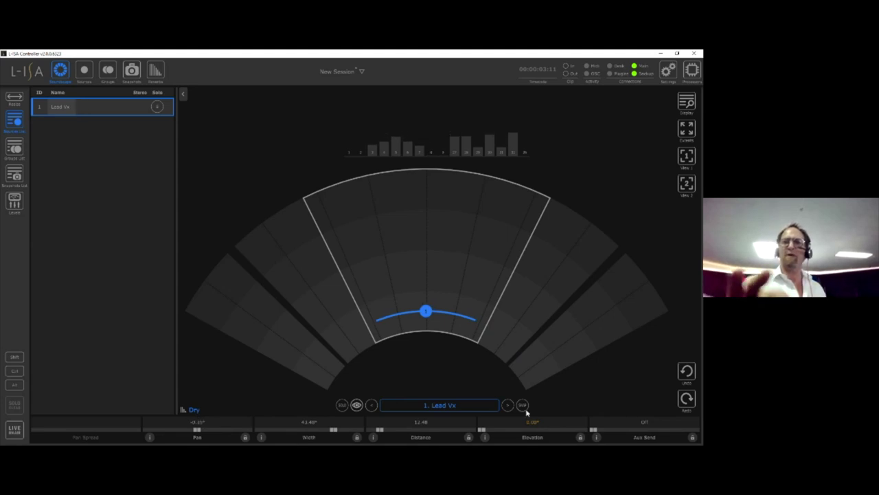
left_click(261, 437)
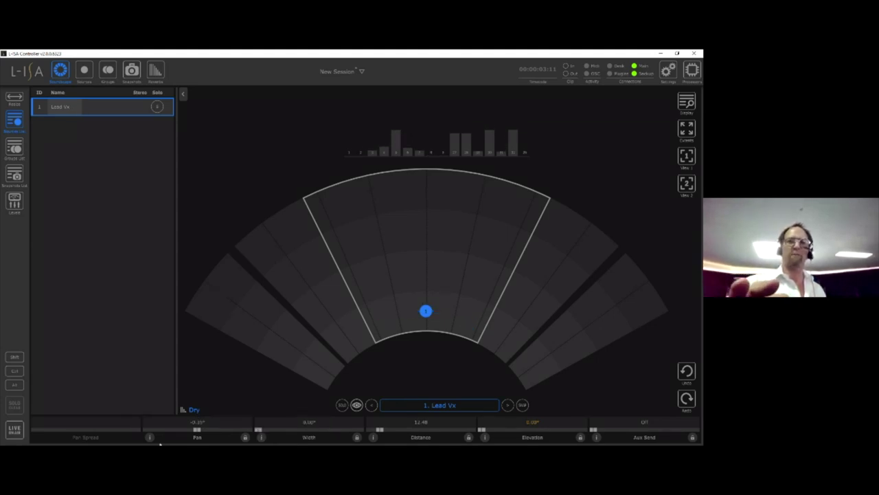
left_click(149, 437)
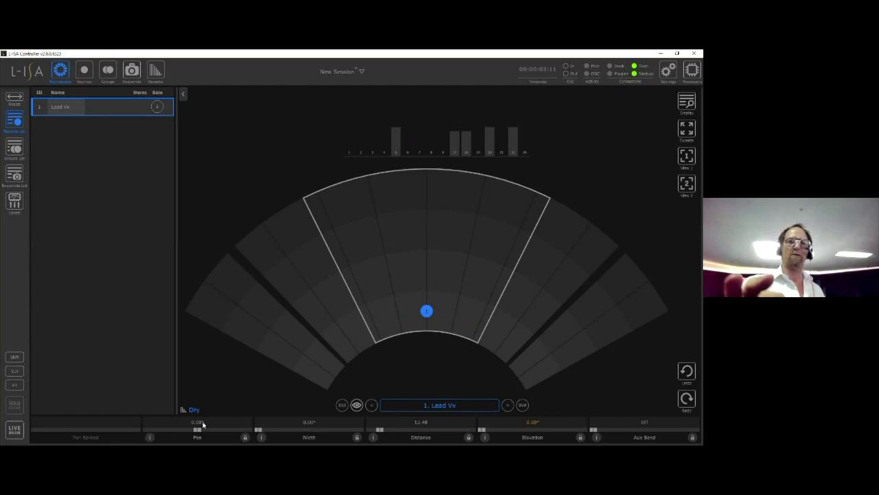
left_click_drag(200, 430, 217, 429)
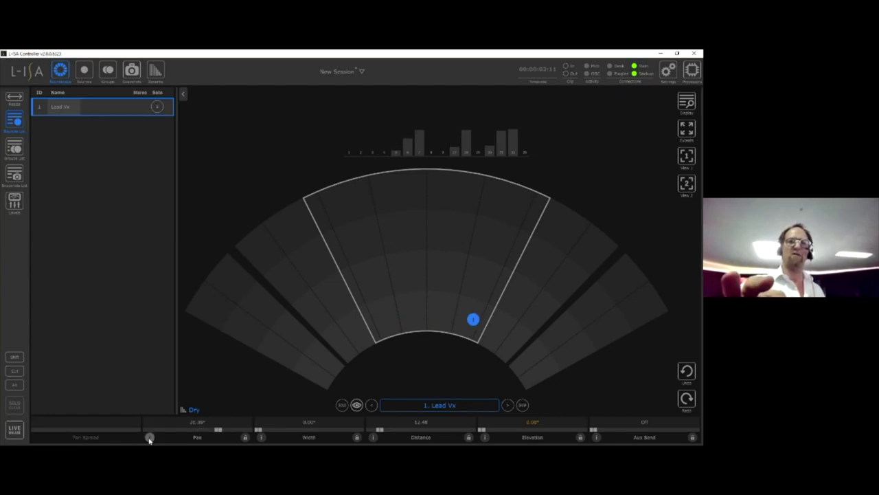
left_click(149, 437)
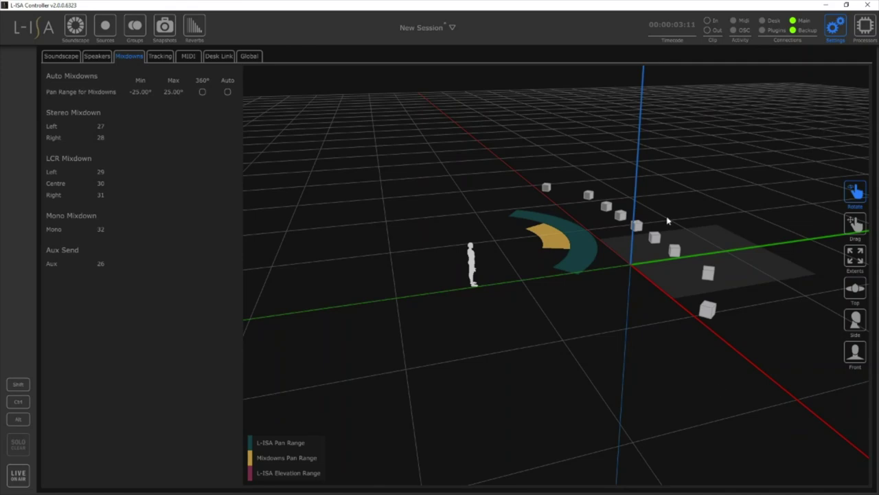
Step: Import speaker data from the session file Marcoussis frontal - 0 w e in the L-ISA Web Session folder
left_click(426, 30)
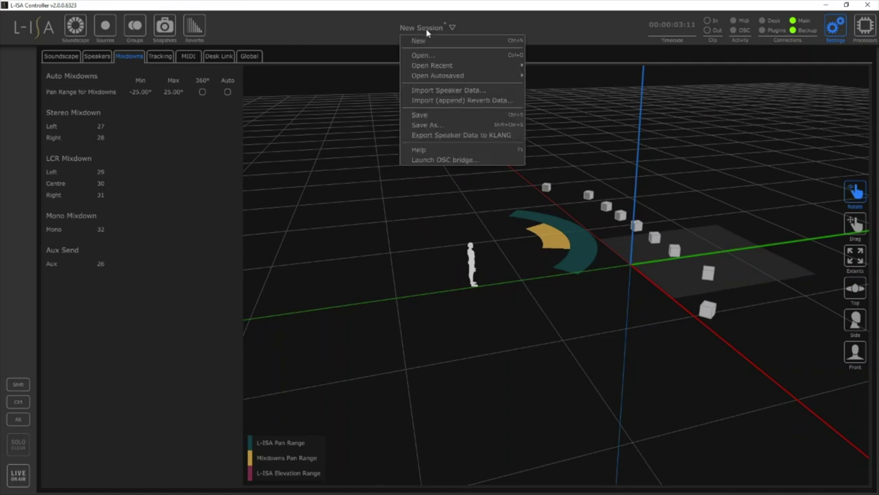
left_click(433, 91)
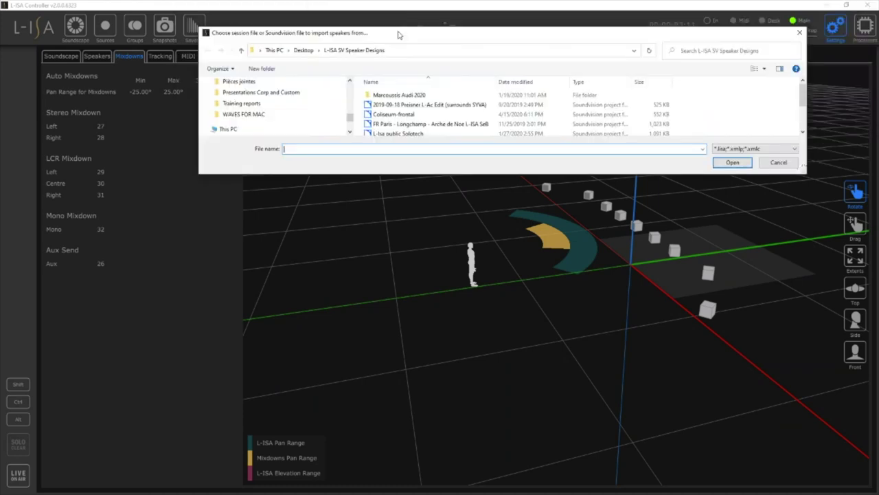
left_click_drag(394, 92, 378, 122)
scroll(301, 174, "up", 5)
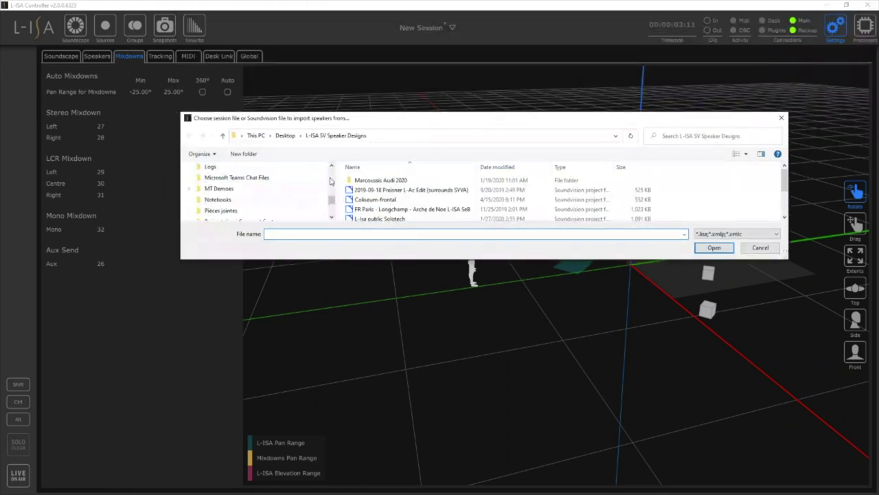
scroll(331, 182, "up", 3)
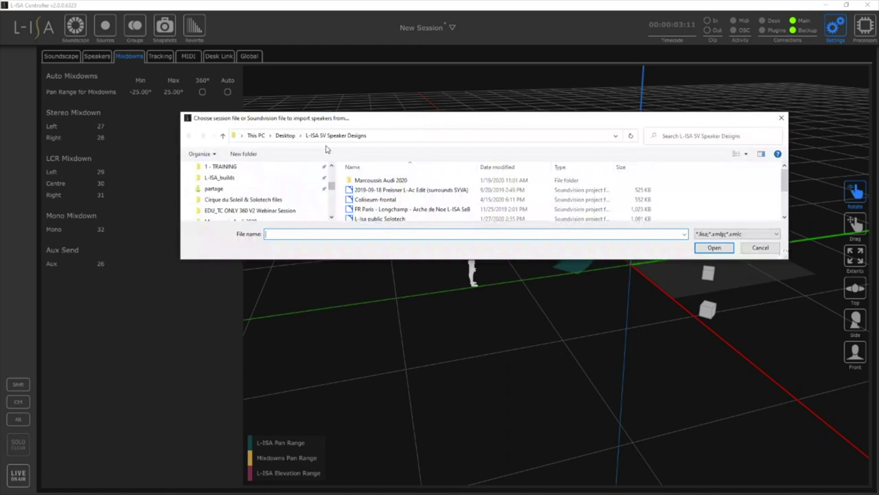
scroll(333, 172, "up", 3)
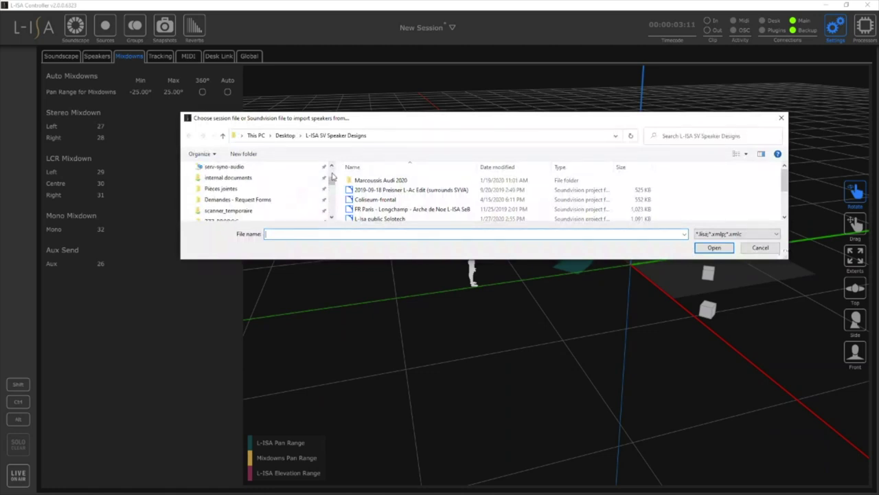
scroll(332, 171, "up", 2)
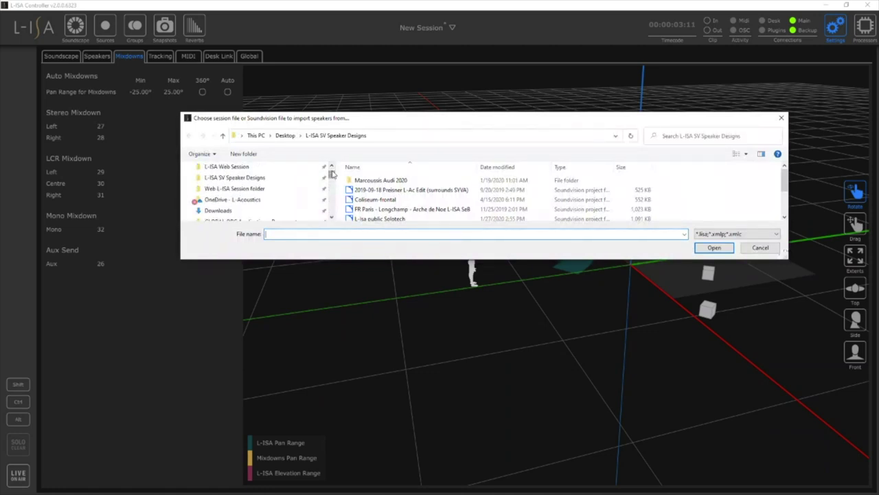
left_click_drag(332, 176, 331, 170)
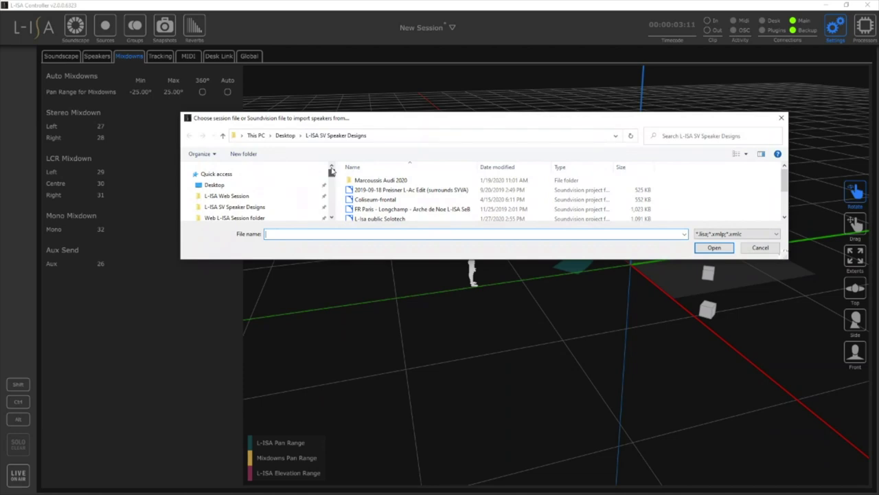
left_click(237, 196)
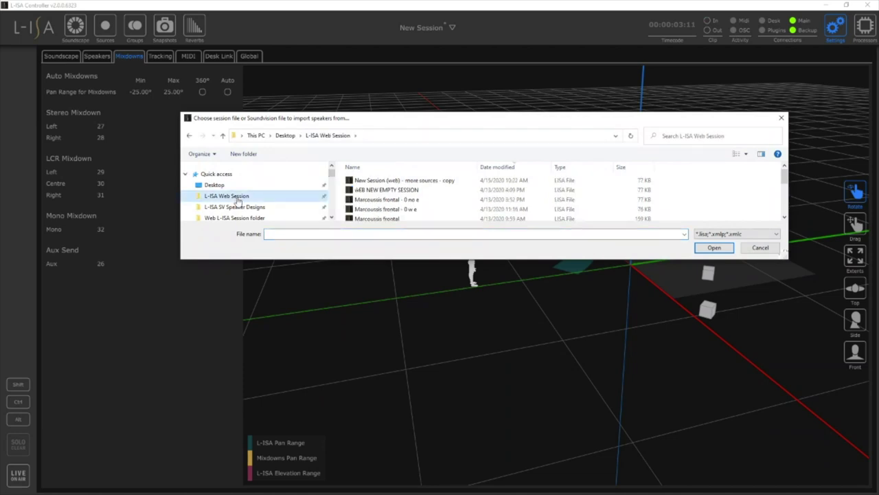
left_click(383, 211)
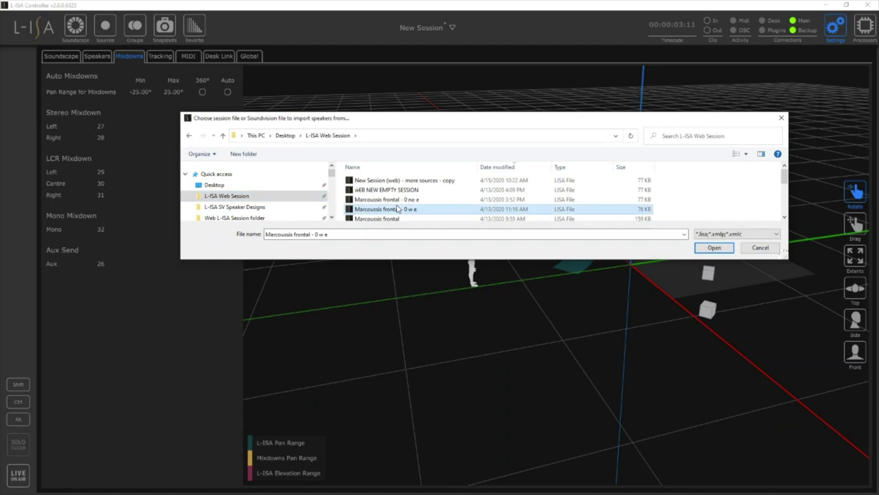
left_click(714, 248)
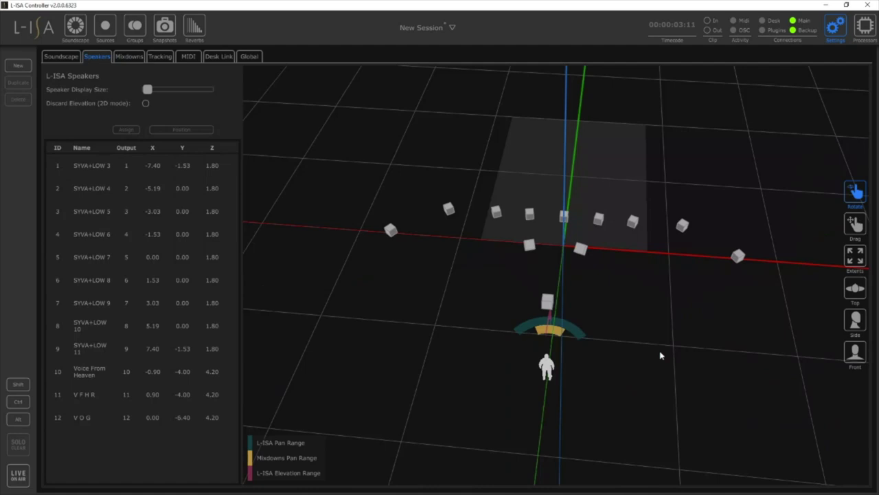
Step: Inspect the speaker layout from the side in the Speakers settings, and toggle Discard Elevation (2D mode) on and off
left_click_drag(660, 357, 530, 272)
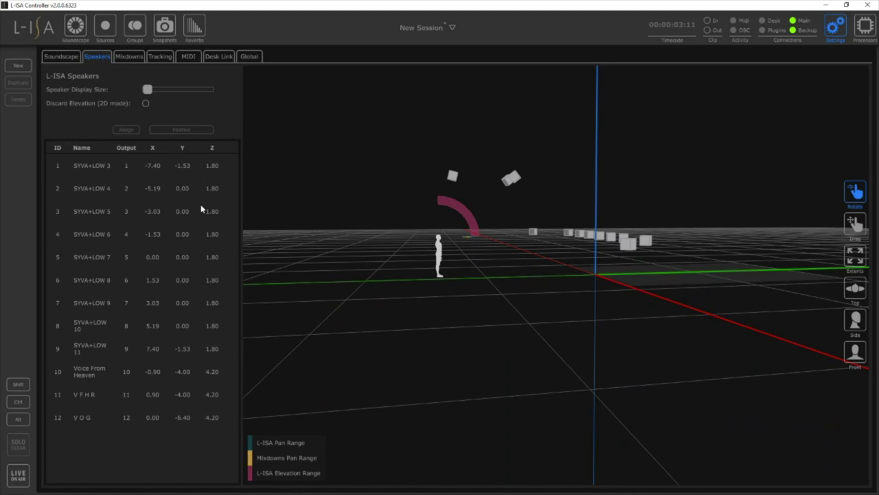
left_click(145, 104)
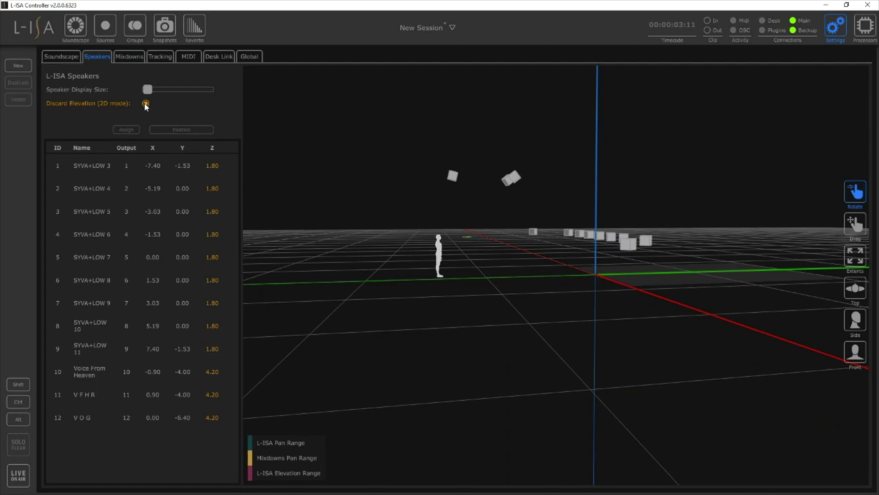
left_click(145, 104)
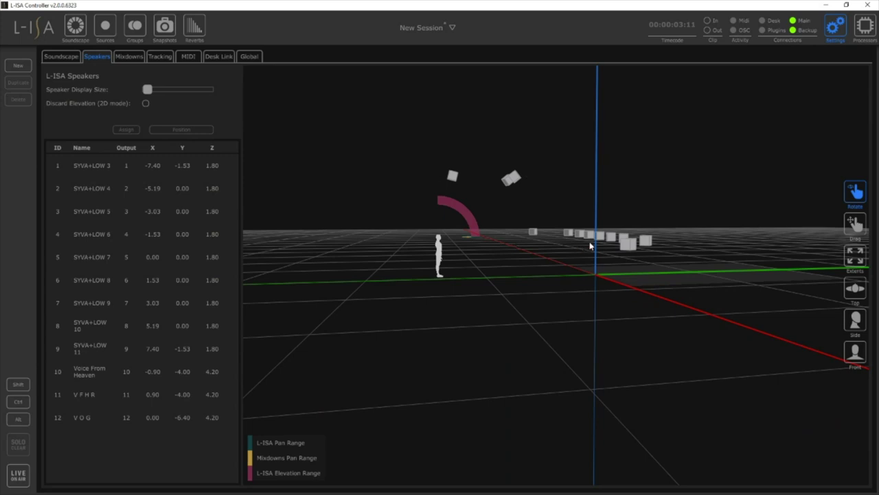
Step: Return to the Soundscape page, raise the elevation of Lead Vx to about 50°, and bring it back to 0°
left_click(75, 25)
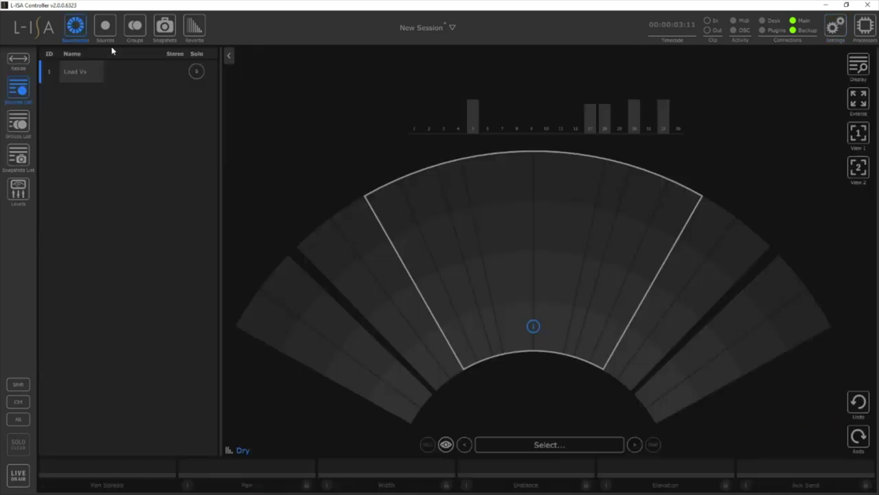
left_click(534, 327)
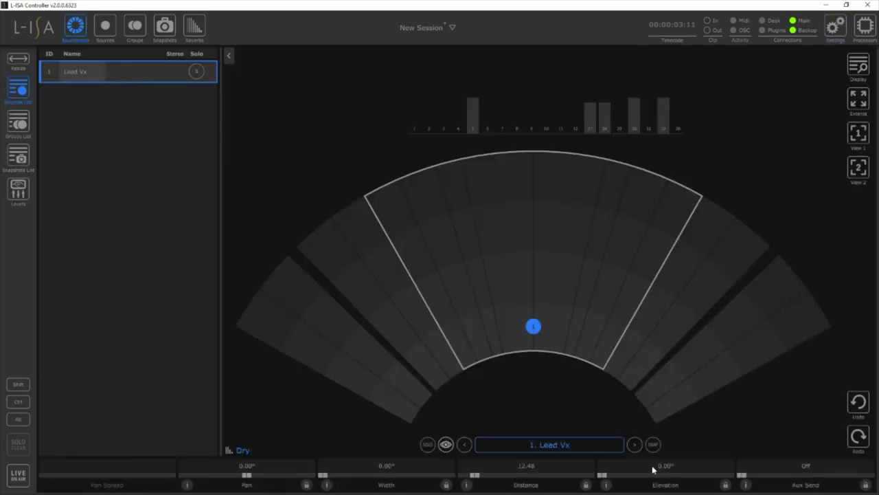
left_click_drag(601, 476, 680, 477)
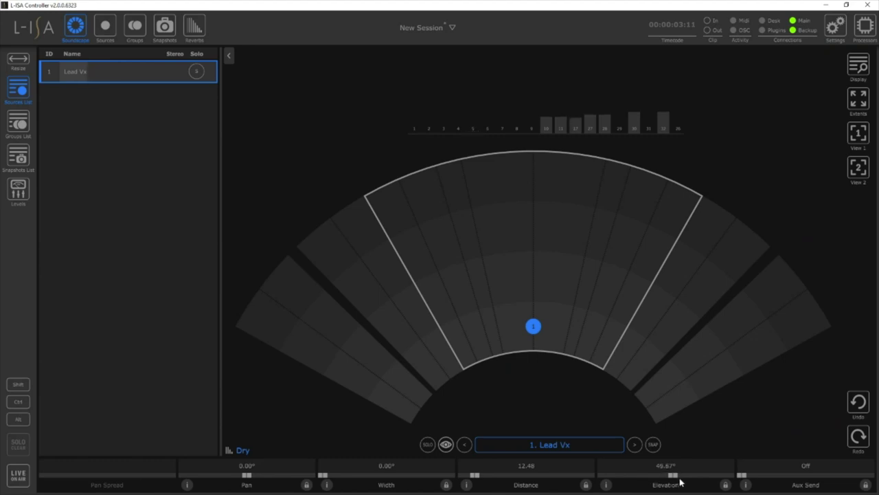
left_click_drag(680, 483, 614, 474)
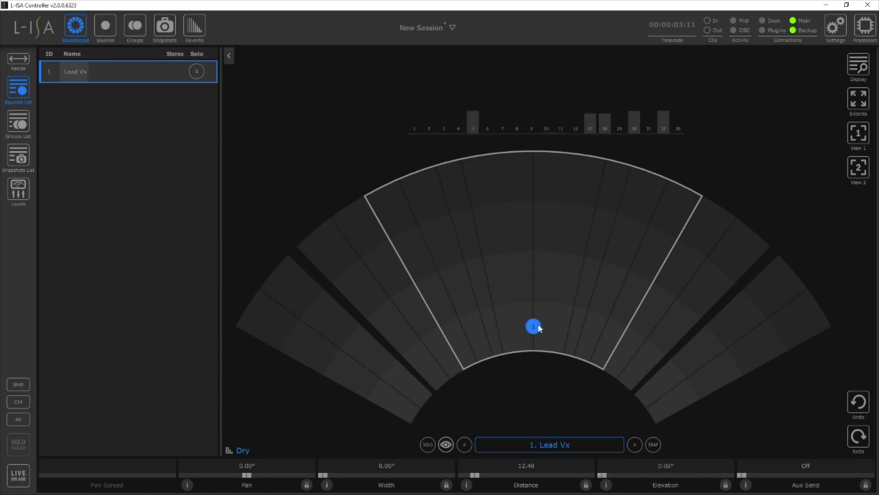
Step: Review the overhead speakers and the L-ISA elevation range in the 3D view of the Speakers settings
left_click(833, 28)
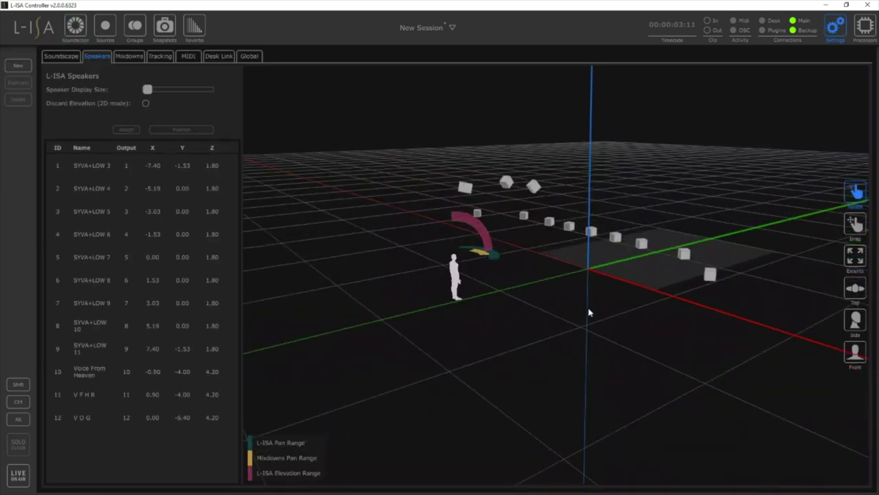
left_click_drag(588, 312, 593, 314)
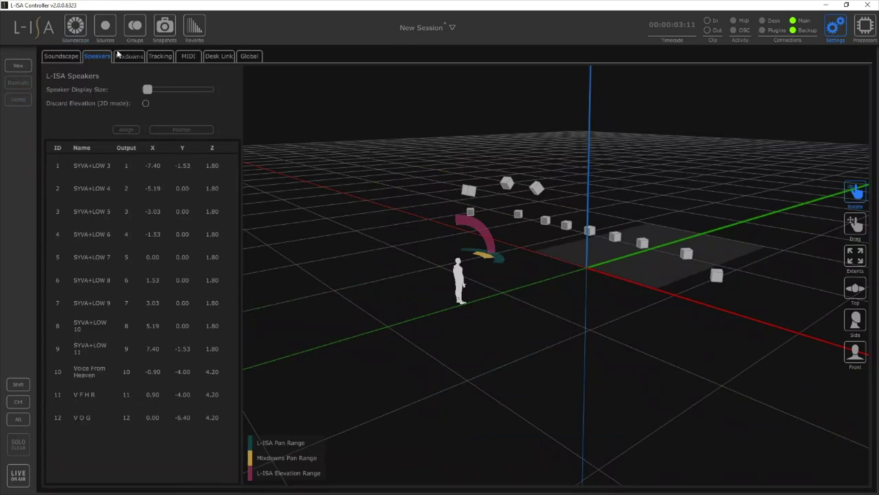
Step: Enable the elevation view in the Soundscape display options and reposition the soundscape to show the elevation circle with its overhead speakers
left_click(76, 26)
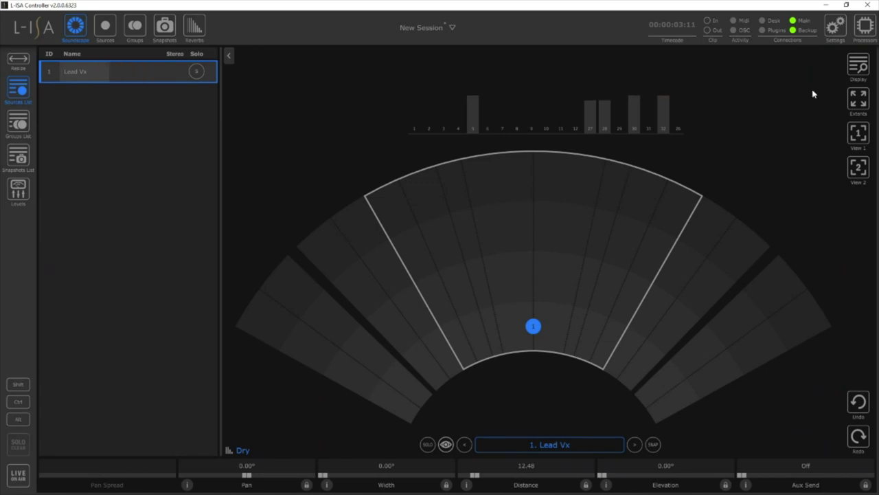
left_click(857, 66)
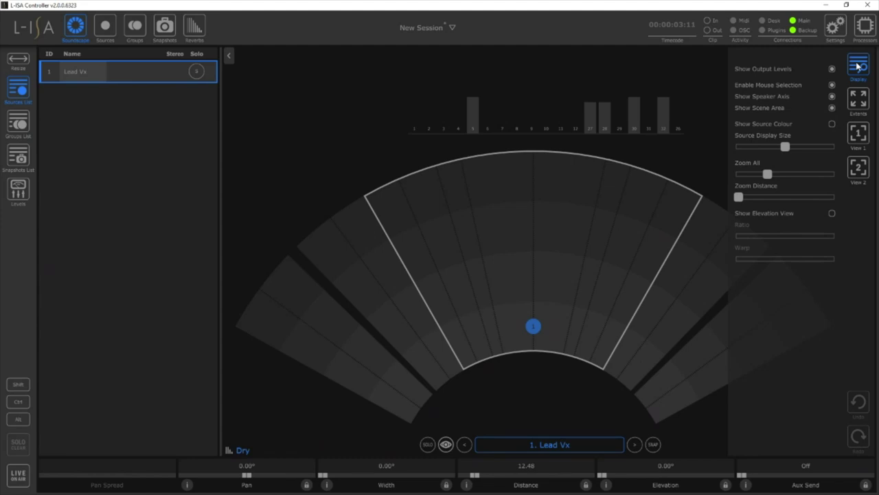
left_click(832, 213)
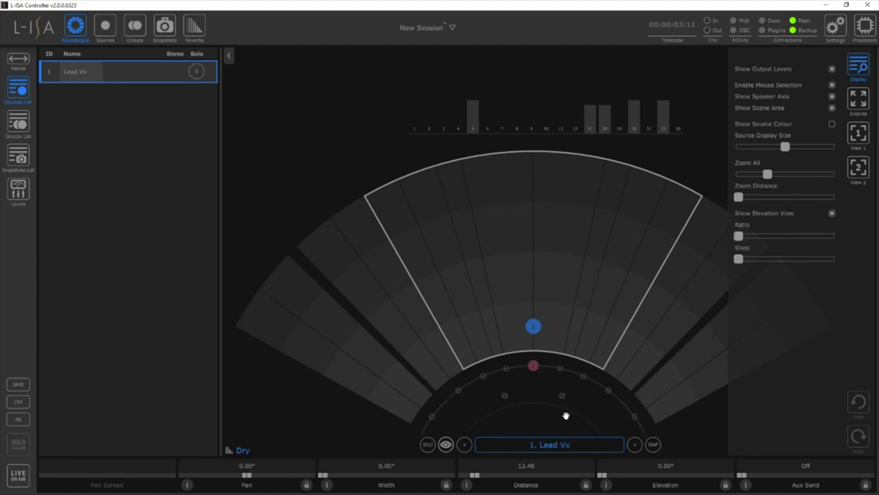
left_click(620, 404)
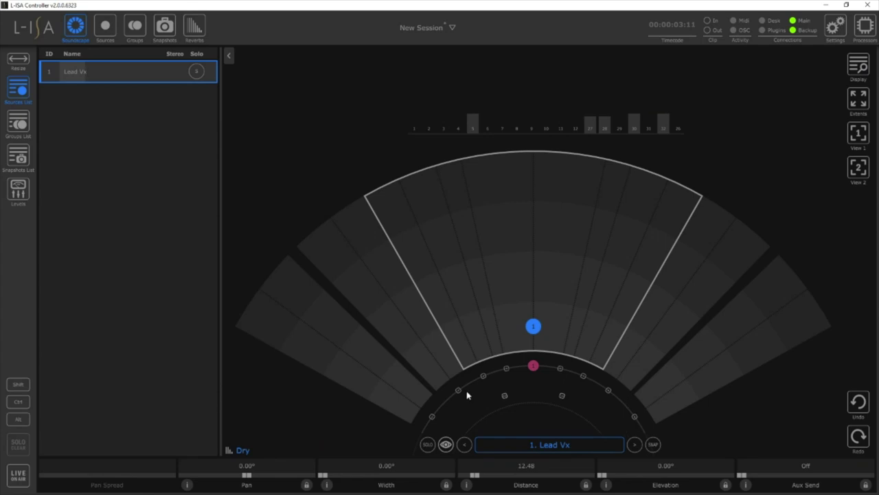
left_click(858, 64)
left_click_drag(581, 234, 581, 178)
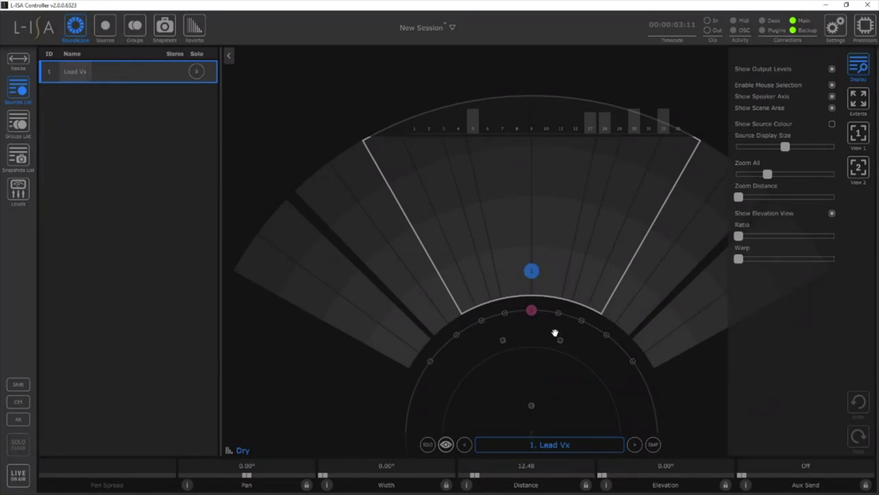
left_click(536, 406)
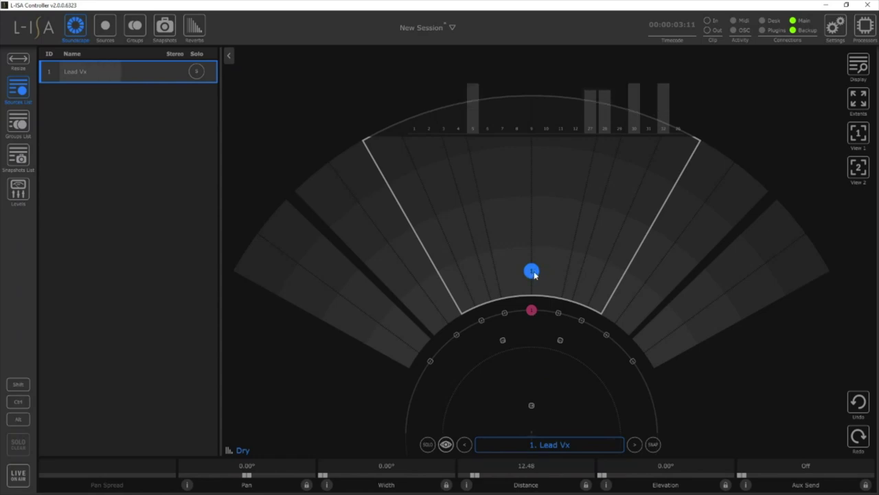
Step: Move Lead Vx around the soundscape and elevation view, leaving it at about 0° pan, 0° elevation and a distance of about 11.6
mouse_move(531, 273)
left_mouse_down()
mouse_move(472, 293)
mouse_move(501, 274)
mouse_move(602, 272)
mouse_move(511, 262)
mouse_move(562, 270)
mouse_move(532, 273)
left_mouse_up()
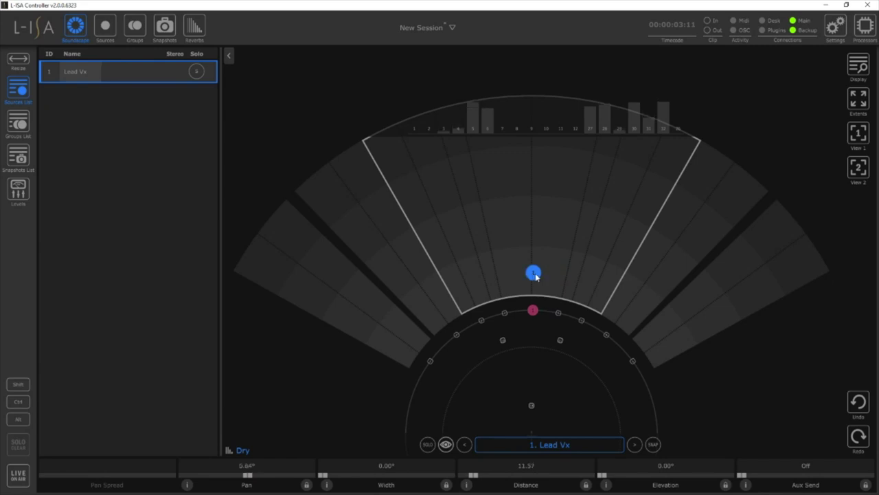
mouse_move(533, 306)
left_mouse_down()
mouse_move(506, 341)
mouse_move(533, 402)
mouse_move(544, 342)
mouse_move(529, 384)
mouse_move(502, 344)
mouse_move(531, 310)
left_mouse_up()
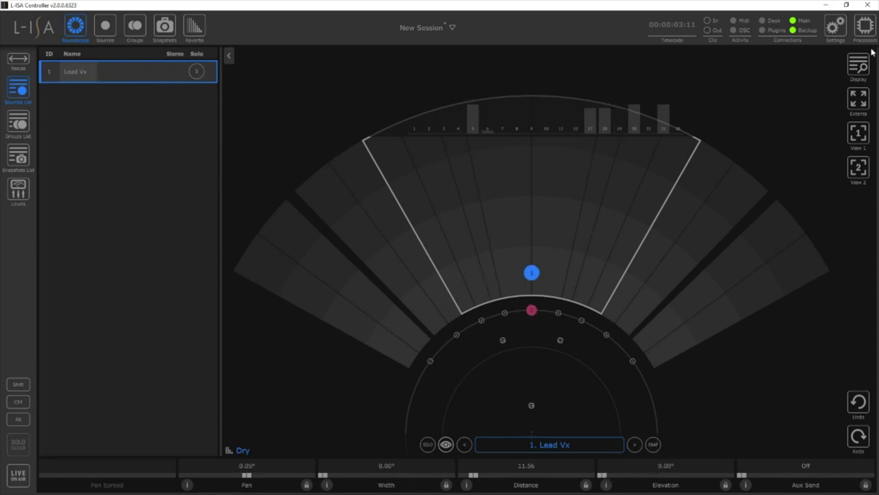
Step: Increase the ratio and warp of the elevation view in the Soundscape display options, shifting the soundscape slightly upward
left_click(858, 65)
left_click_drag(555, 246, 554, 218)
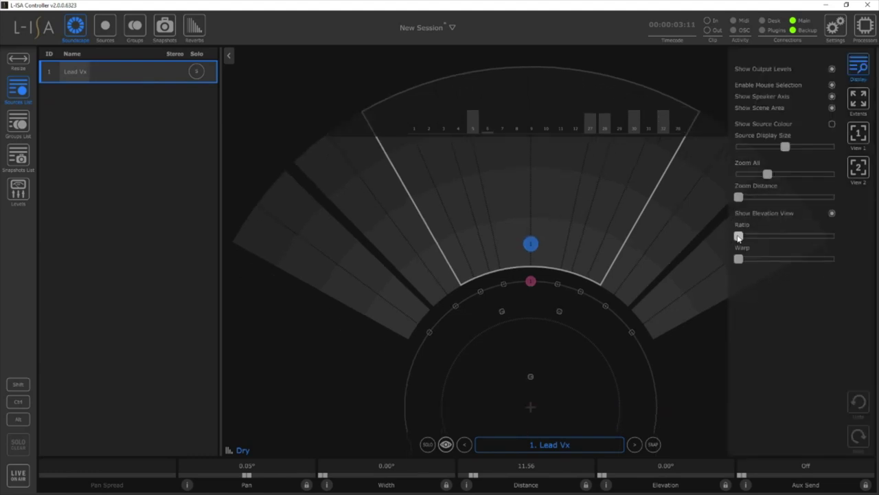
left_click_drag(739, 236, 800, 218)
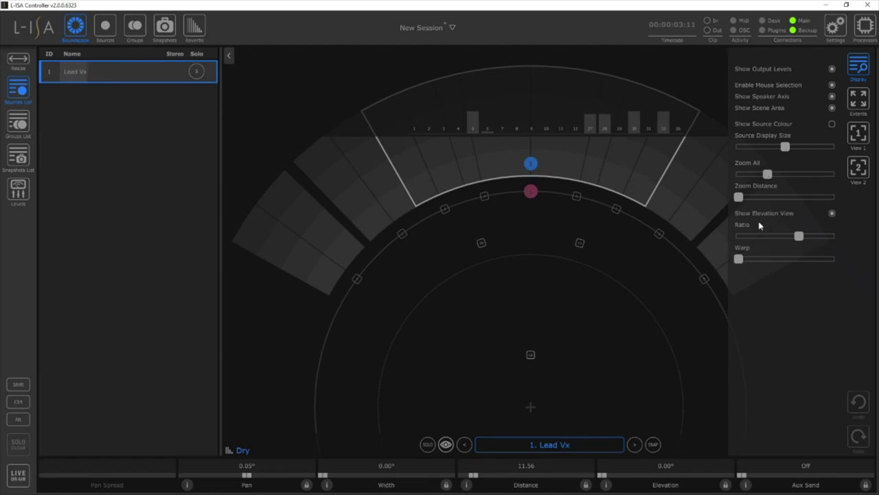
left_click_drag(739, 259, 802, 260)
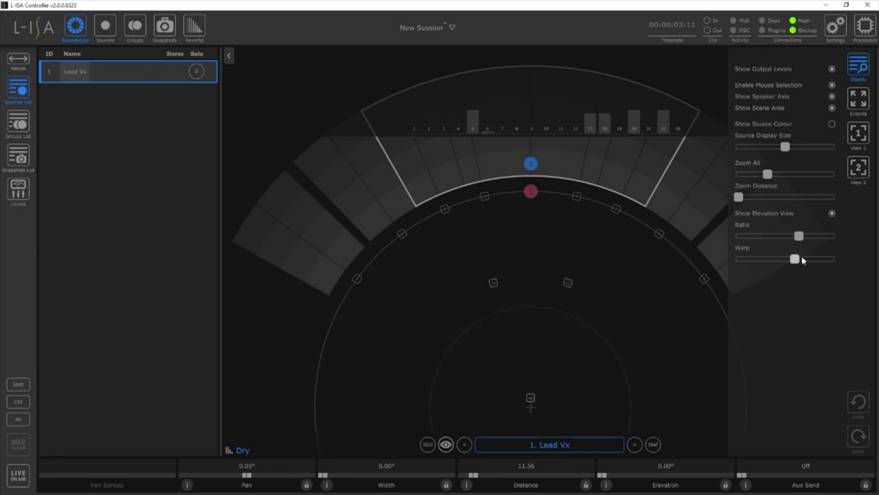
left_click(535, 188)
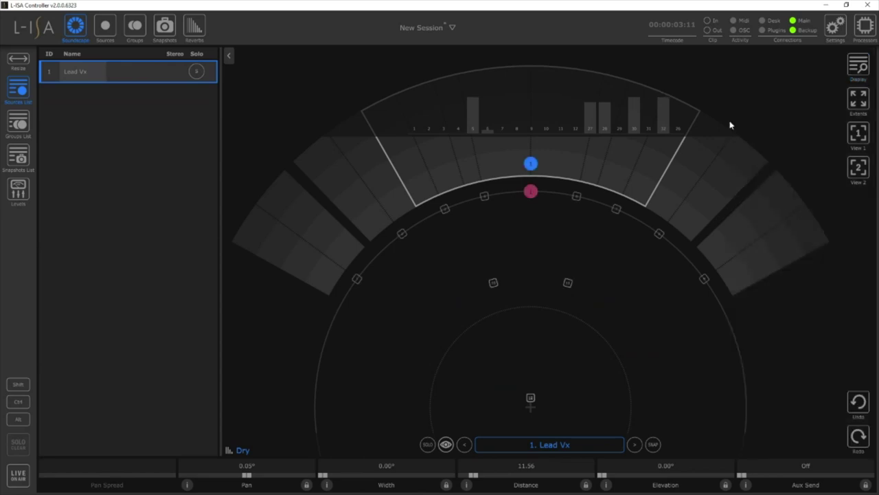
Step: Move Lead Vx around the enlarged soundscape, leaving it at about -16° pan, a distance of about 11.5 and 0° elevation
mouse_move(530, 190)
left_mouse_down()
mouse_move(491, 306)
mouse_move(497, 292)
mouse_move(522, 357)
mouse_move(526, 405)
mouse_move(643, 222)
mouse_move(369, 195)
mouse_move(561, 194)
mouse_move(529, 192)
left_mouse_up()
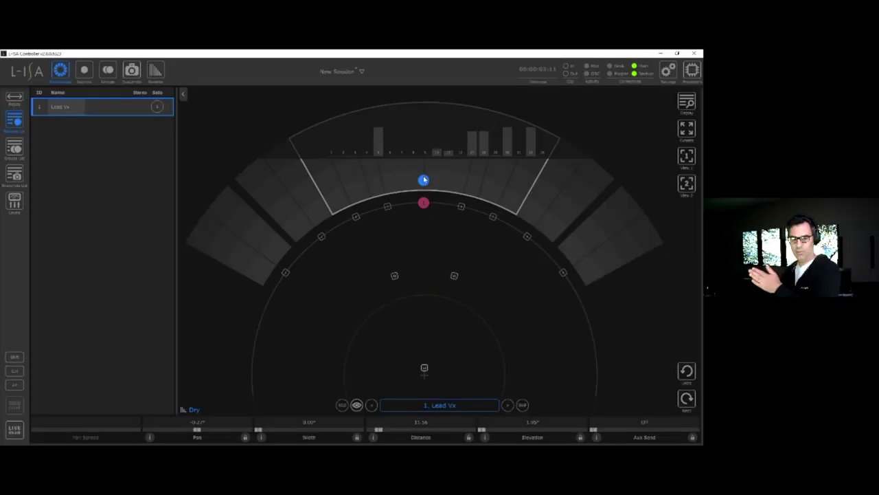
left_click_drag(529, 192, 449, 183)
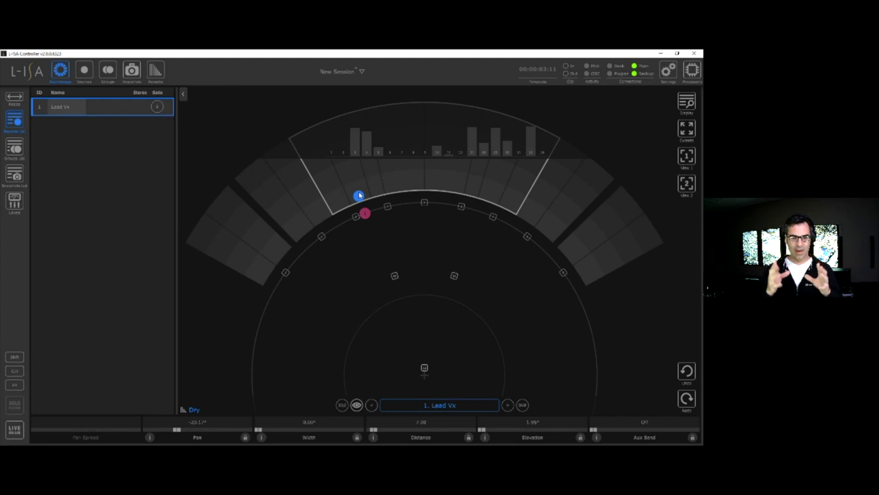
mouse_move(482, 429)
left_mouse_down()
mouse_move(541, 423)
mouse_move(469, 430)
left_mouse_up()
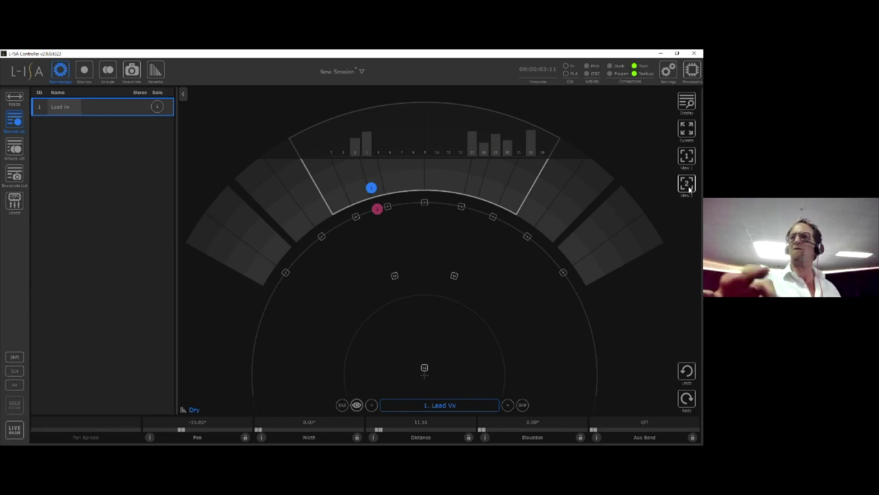
Step: Compare the soundscape's full extents with stored View 1 and View 2, ending on the extents without the elevation circle
left_click(687, 130)
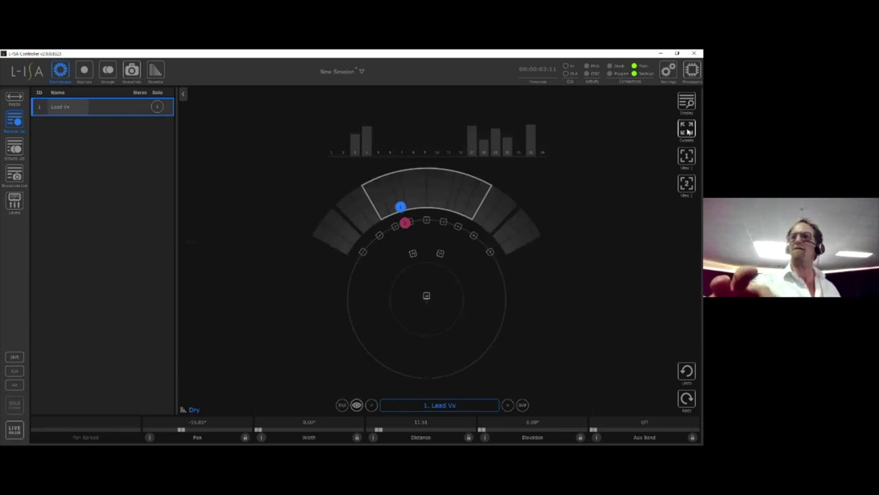
left_click(685, 161)
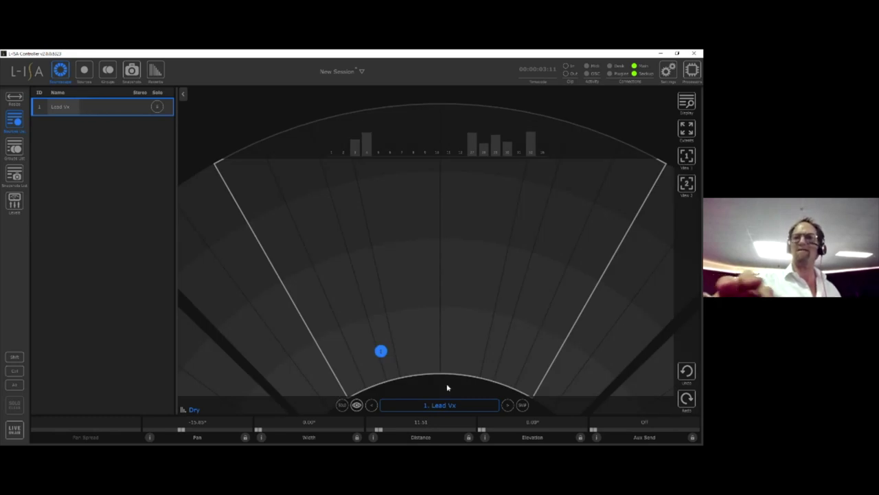
left_click(685, 183)
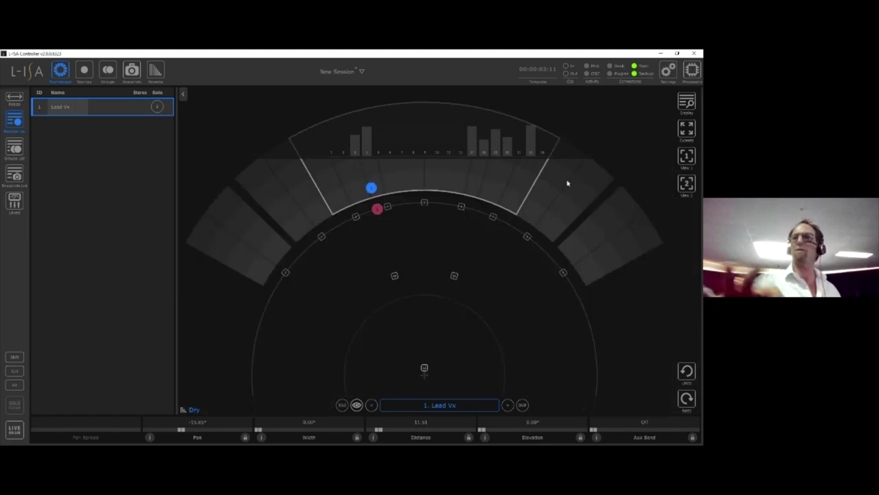
scroll(543, 221, "up", 2)
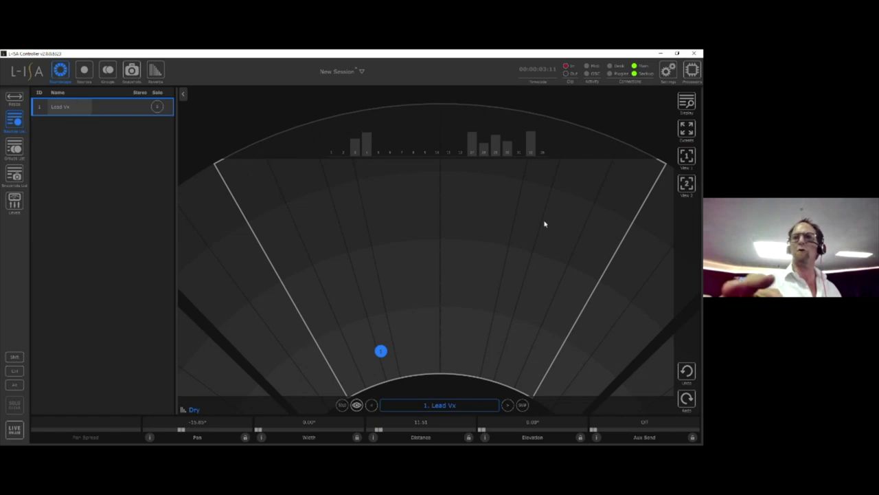
left_click(687, 128)
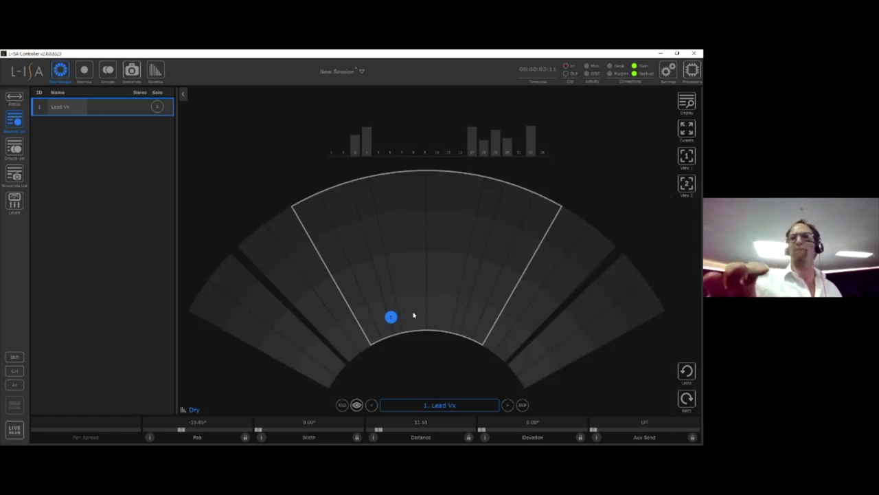
Step: Bring Lead Vx back to the centre of the scene at 0° pan and a distance of about 10.7
left_click_drag(390, 317, 424, 314)
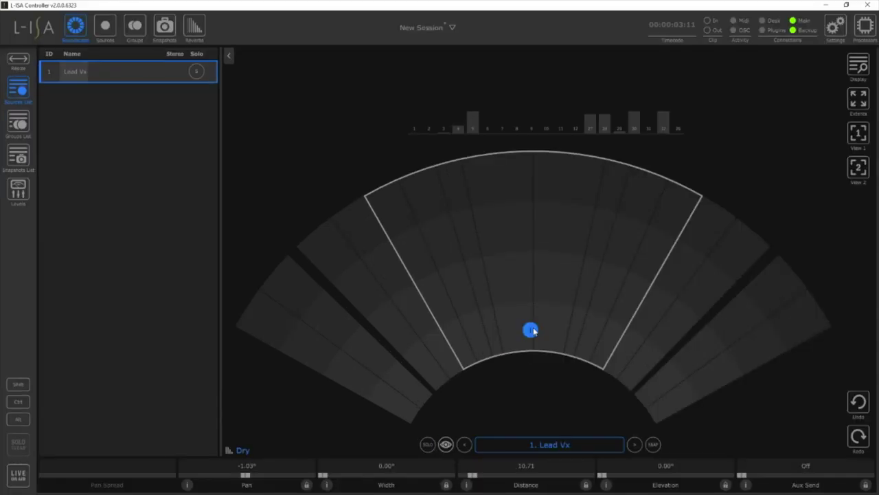
left_click_drag(534, 331, 535, 330)
left_click(188, 485)
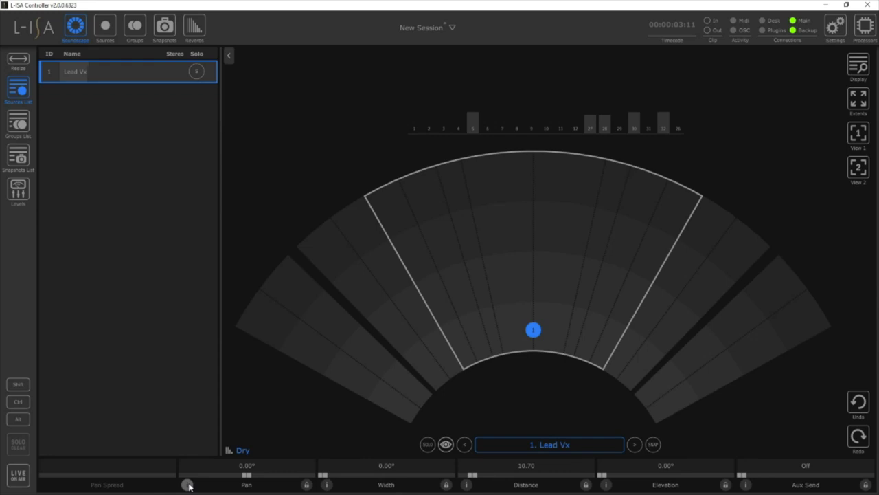
Step: Sweep Lead Vx's distance to 100 and back to about 3.9, view its distance attenuation processing, and return to Soundscape
left_click_drag(472, 476, 484, 478)
left_click_drag(527, 477, 599, 474)
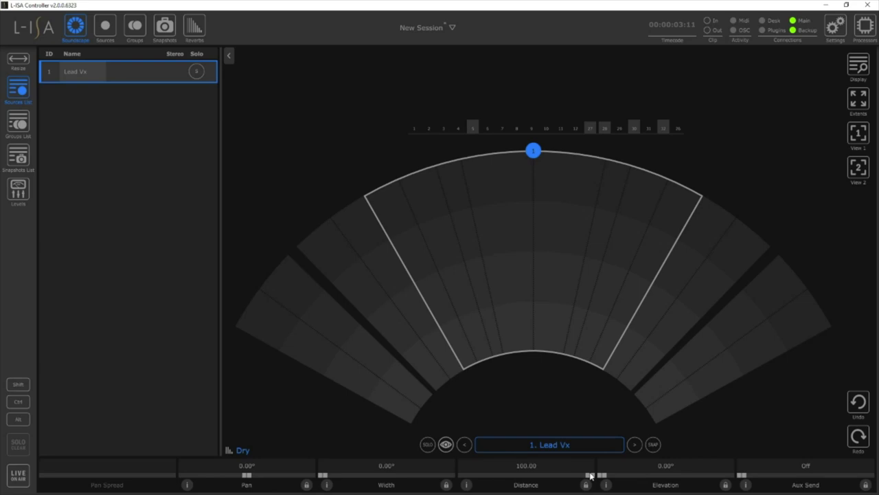
left_click_drag(590, 475, 461, 481)
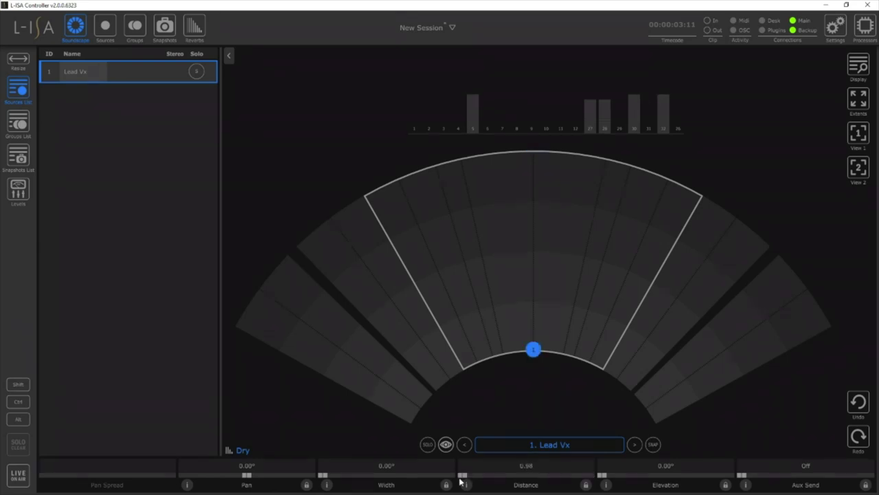
left_click_drag(460, 481, 548, 492)
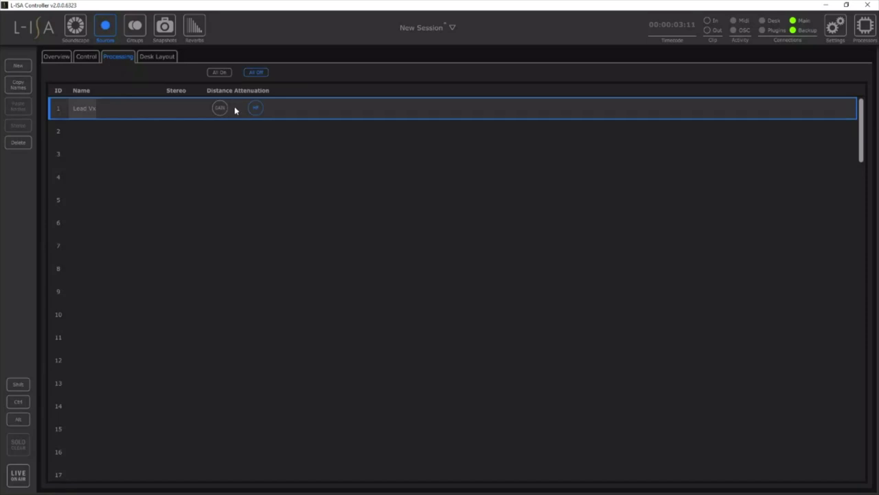
left_click(77, 29)
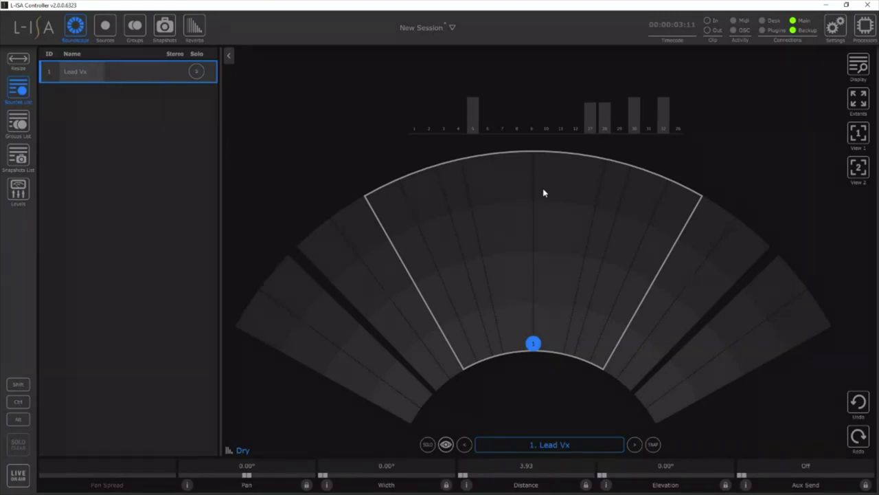
Step: Create and load a new reverb, comparing the space and colour presets and choosing Medium and Bright
left_click(195, 32)
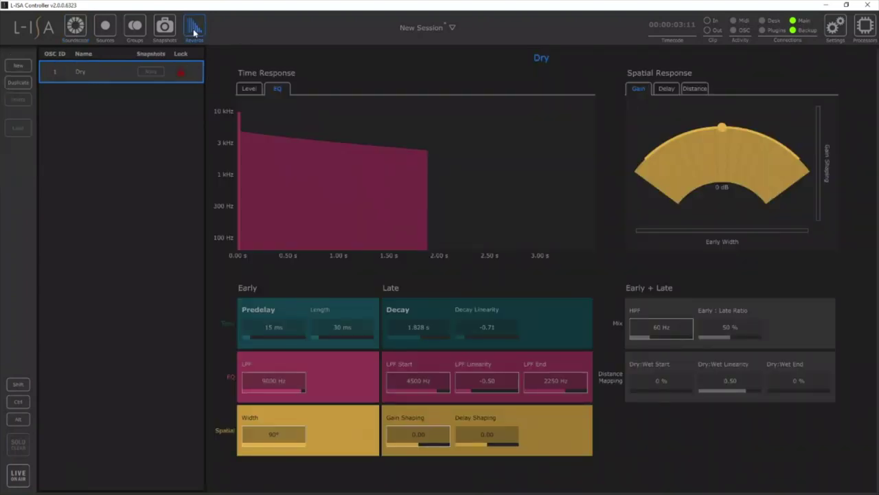
left_click(19, 68)
left_click(334, 221)
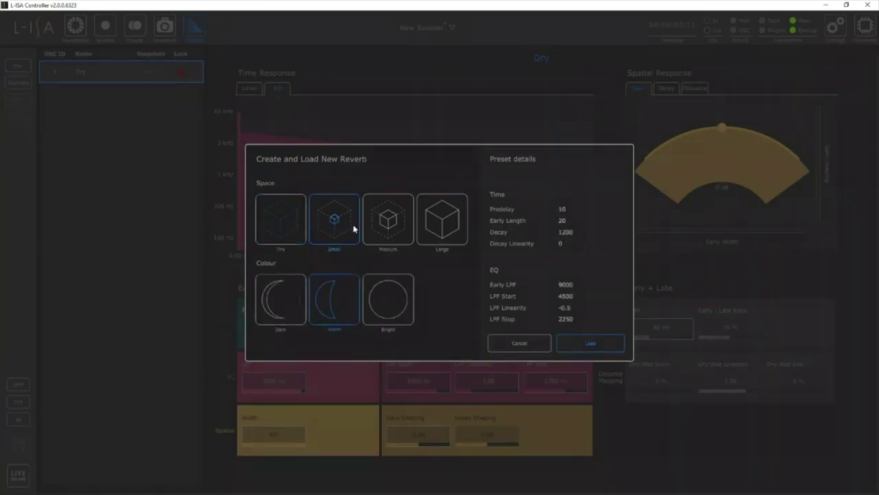
left_click(386, 222)
left_click(443, 225)
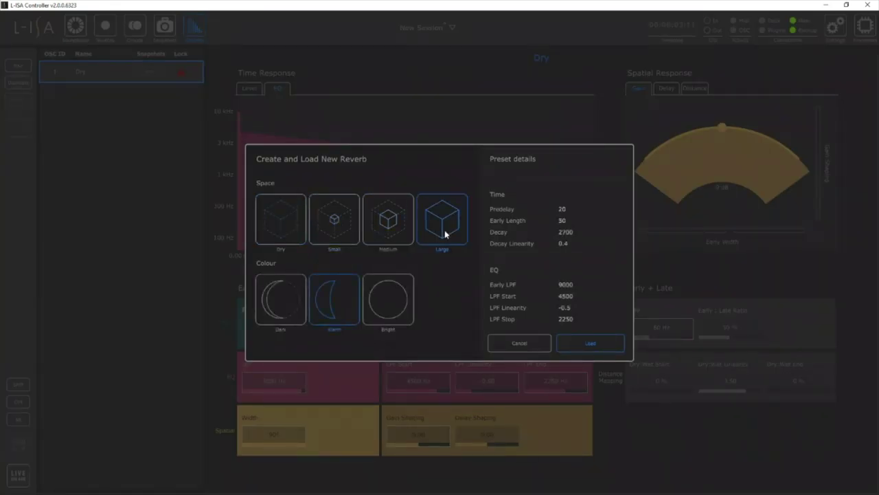
left_click(399, 229)
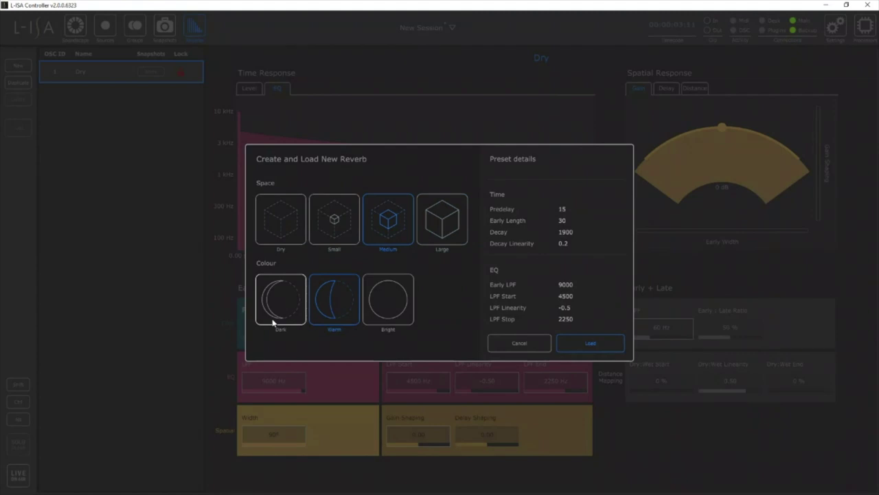
left_click(273, 321)
left_click(327, 313)
left_click(386, 307)
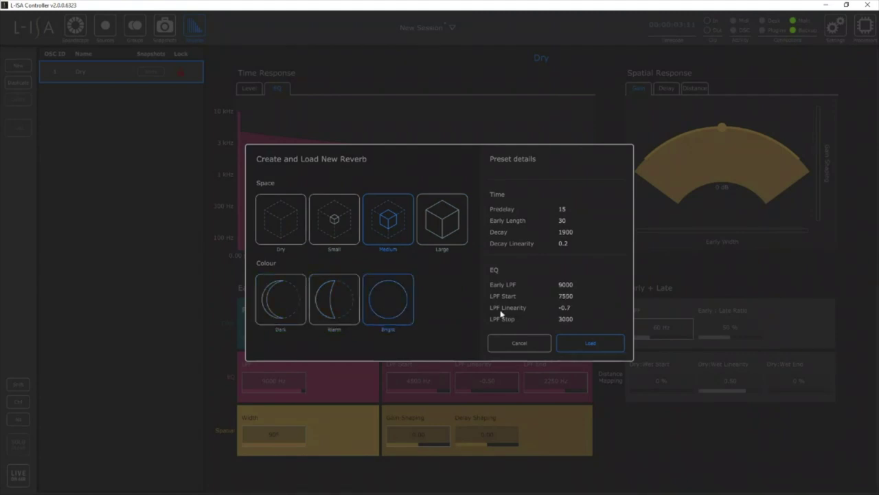
left_click(579, 342)
Step: Return to Soundscape and sweep Lead Vx's distance up to about 99 with the new reverb, leaving it at about 76
left_click(79, 26)
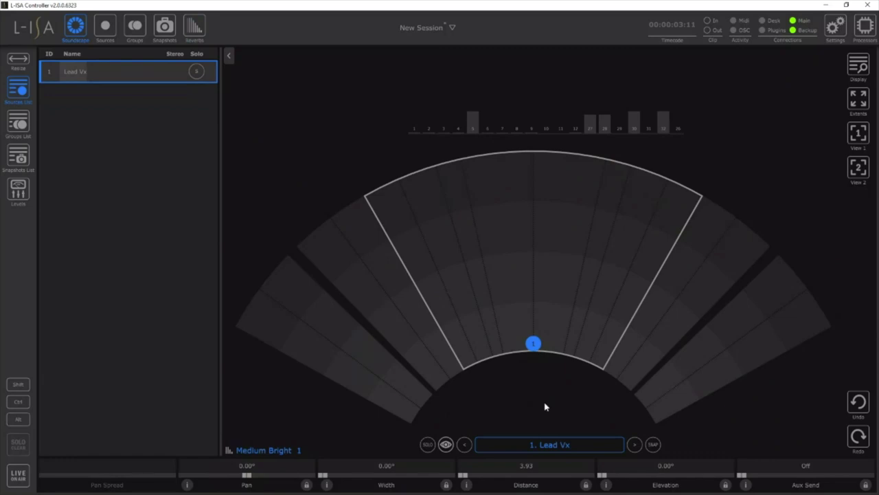
left_click_drag(462, 475, 596, 474)
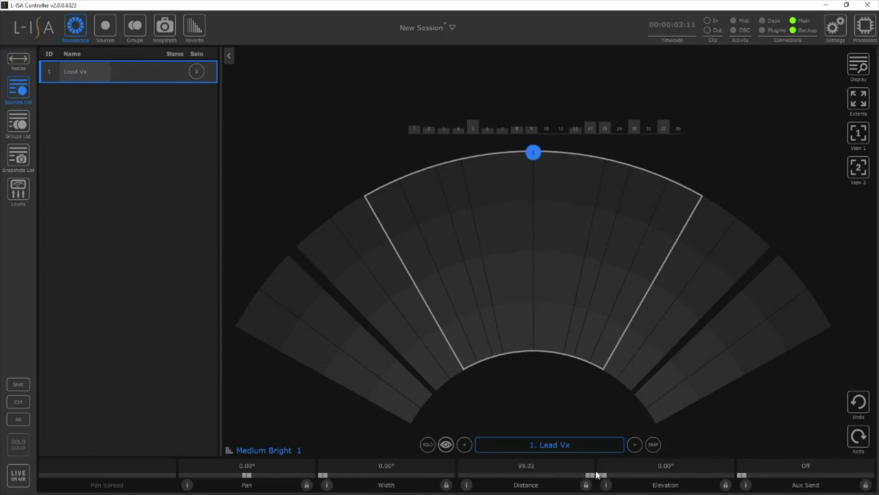
left_click_drag(596, 473, 565, 477)
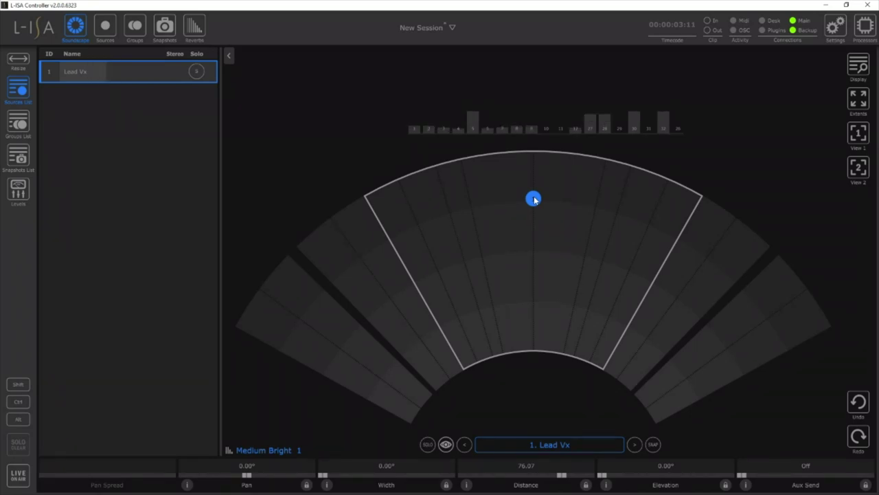
Step: Open the Medium Bright reverb's parameters and set its early predelay to about 31 ms
left_click(193, 27)
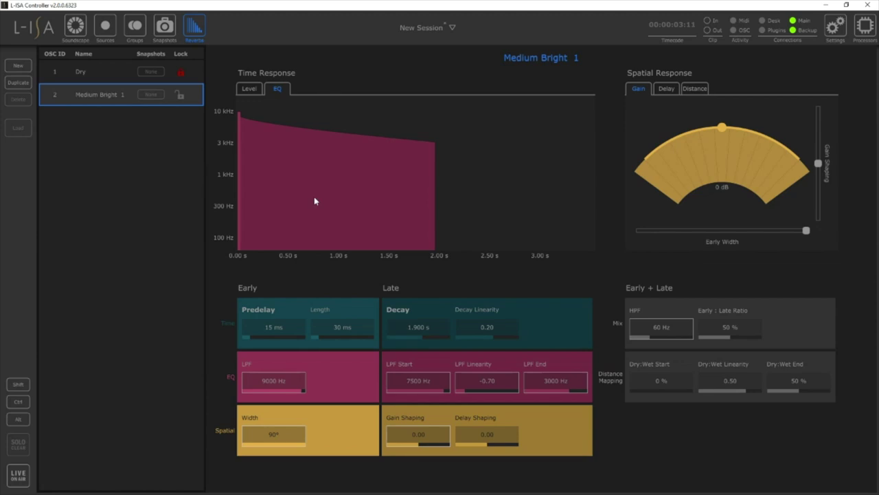
left_click(270, 328)
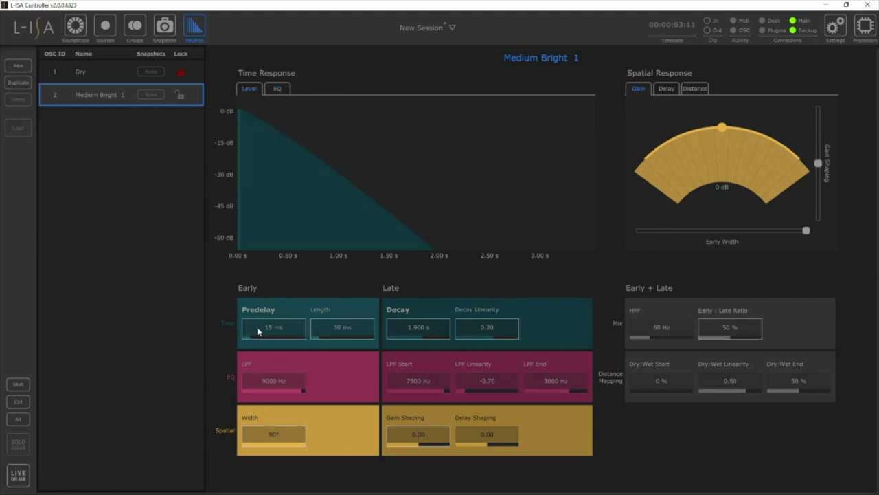
left_click_drag(249, 334, 239, 231)
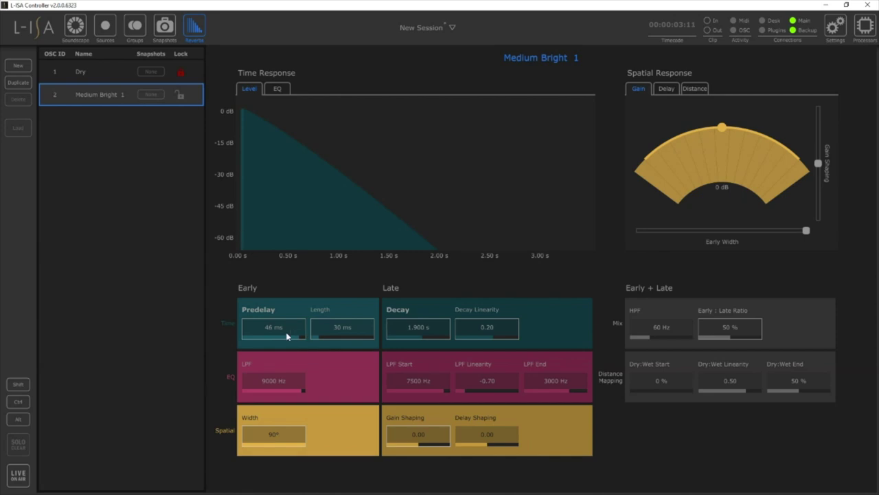
left_click_drag(264, 331, 243, 331)
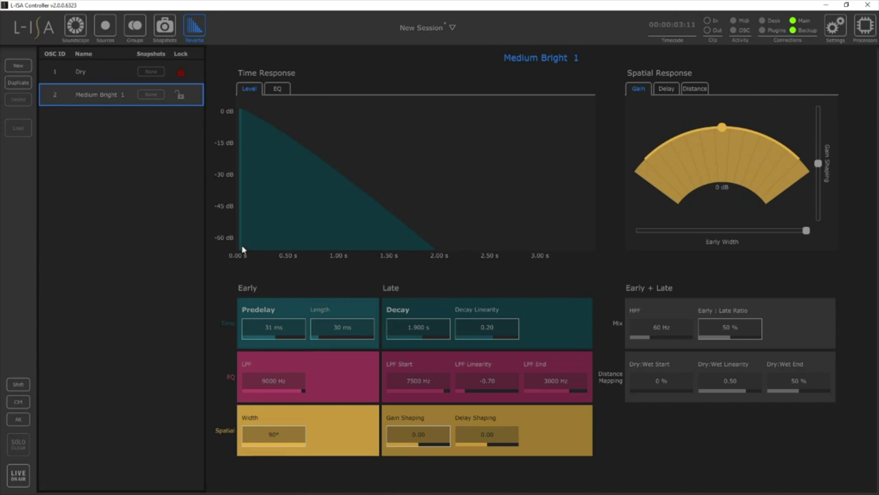
Step: Set the early reflections' length to about 61 ms and their LPF to about 3454 Hz
left_click_drag(313, 333, 366, 335)
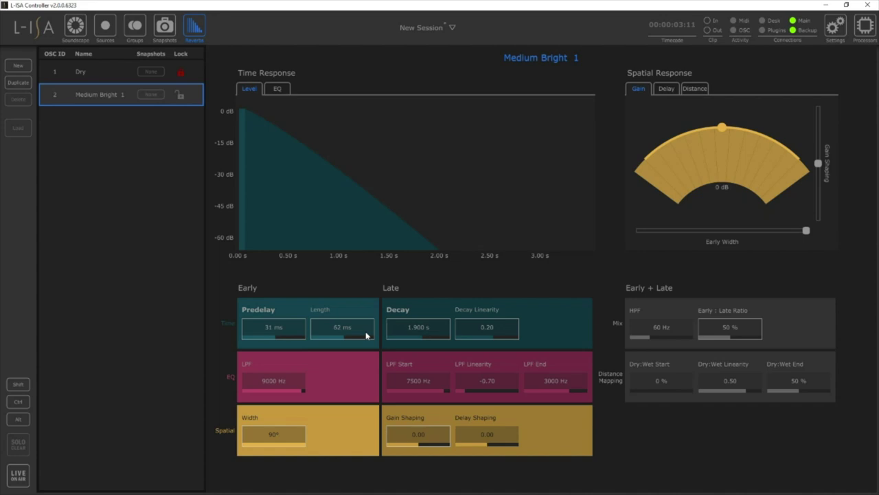
scroll(346, 336, "up", 3)
scroll(346, 336, "up", 2)
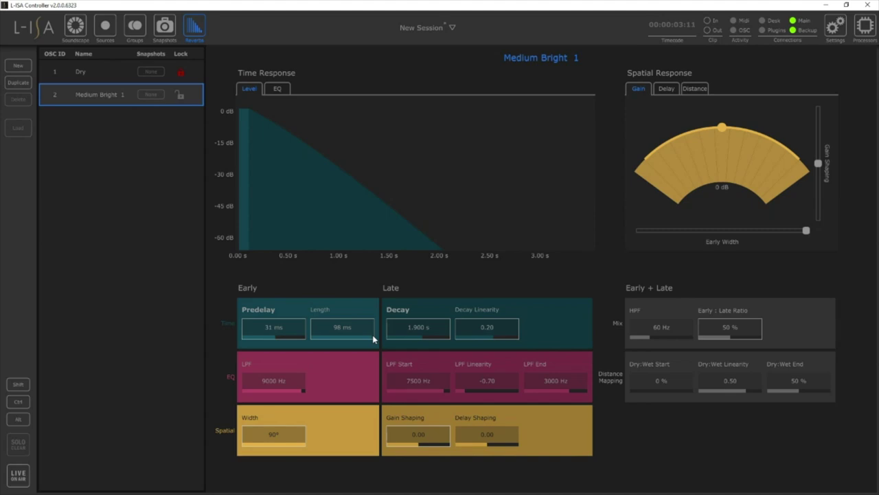
scroll(336, 337, "down", 4)
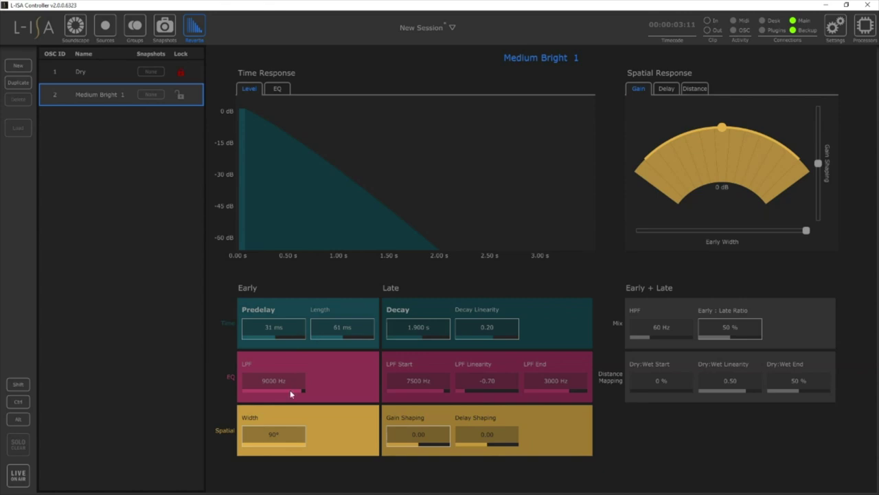
left_click_drag(289, 389, 268, 390)
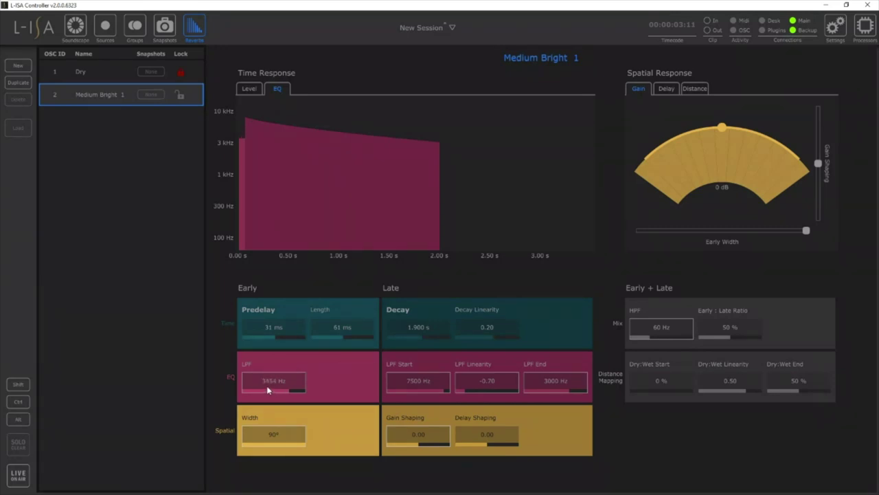
Step: Set the decay time of the late reverb to 2.5 s
left_click_drag(409, 334, 426, 327)
double_click(426, 327)
type("2.5")
key("Return")
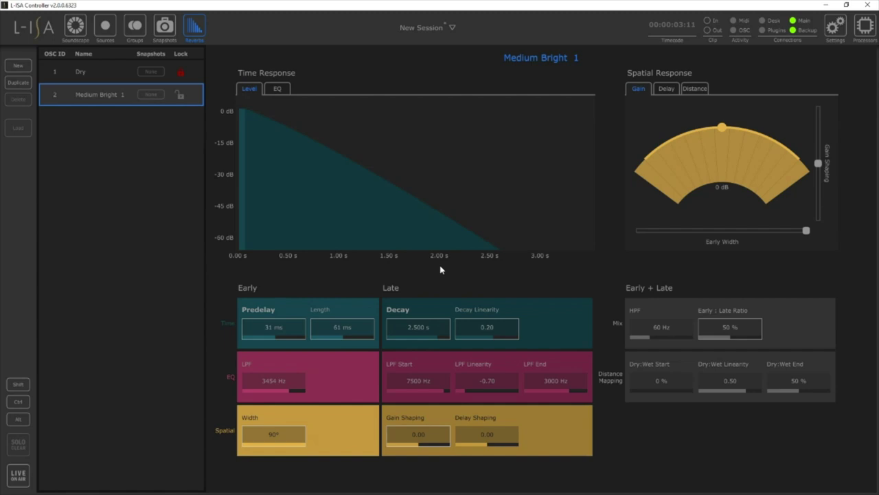
Step: Sweep the late reverb's decay linearity between about 0.64 and -0.67, leaving it at about 0.09
left_click_drag(479, 337, 506, 336)
left_click_drag(234, 228, 300, 158)
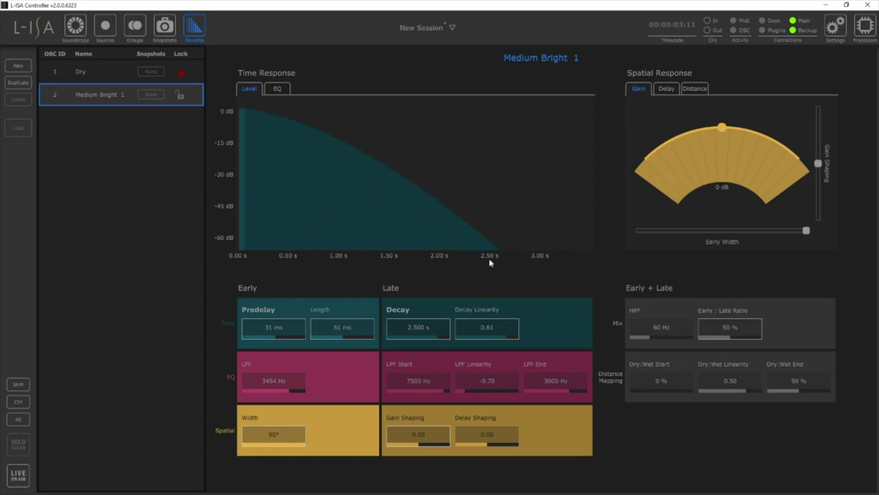
left_click_drag(510, 334, 428, 333)
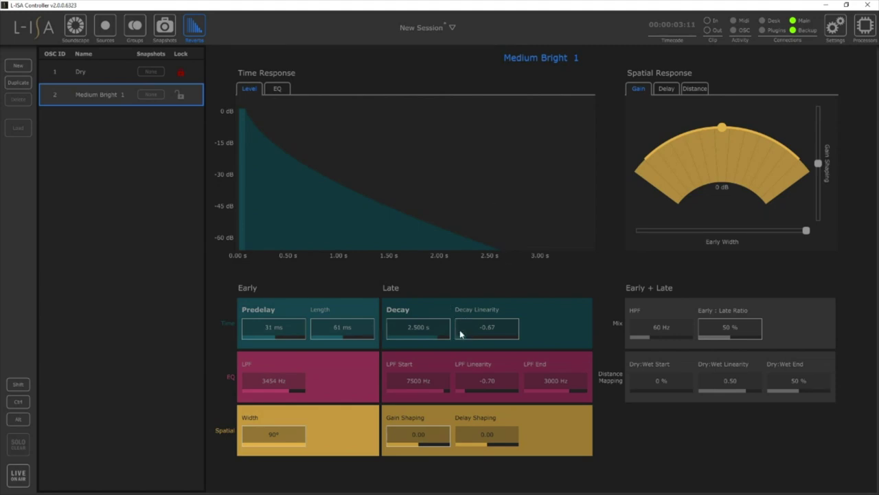
left_click_drag(469, 335, 541, 332)
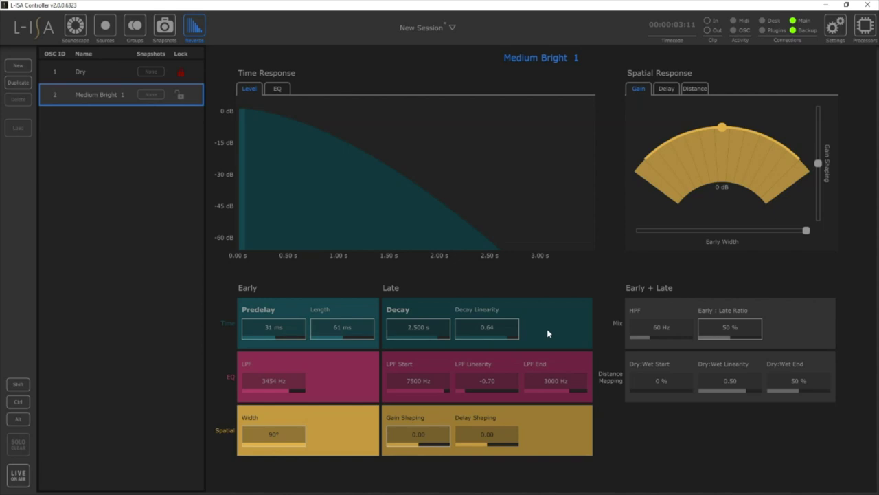
left_click(466, 340)
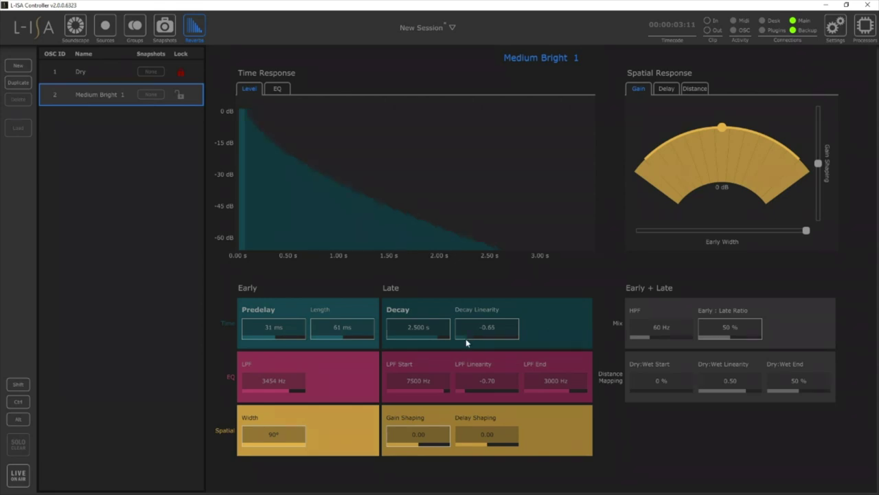
left_click_drag(466, 341, 487, 337)
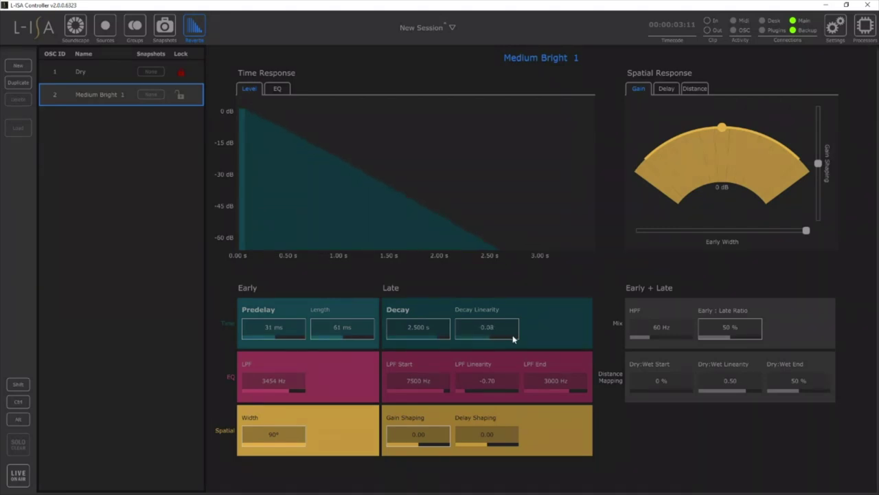
Step: Shape the late reverb's filter with LPF start at about 5025 Hz, LPF end about 517 Hz and LPF linearity about -0.13
left_click(437, 391)
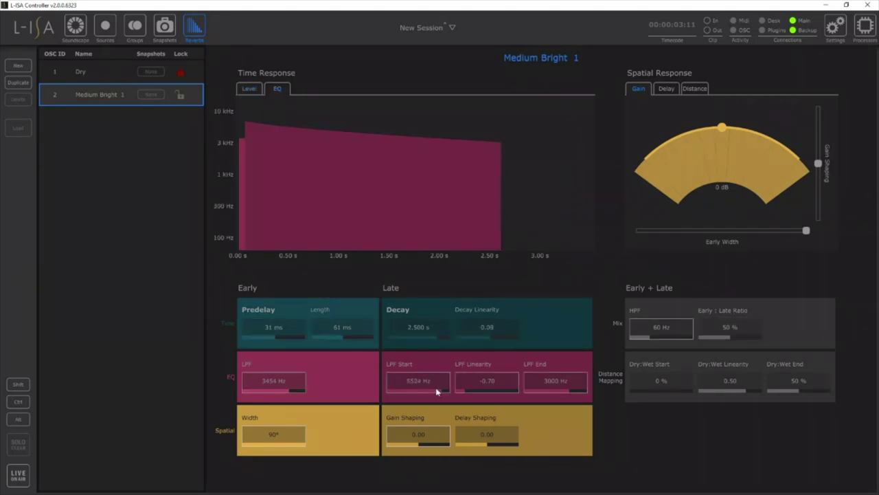
left_click_drag(435, 387, 429, 385)
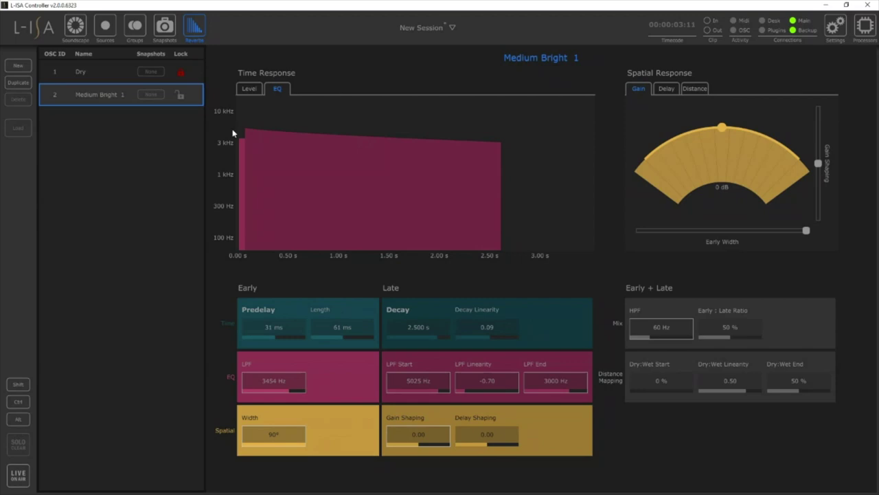
left_click_drag(551, 386, 507, 386)
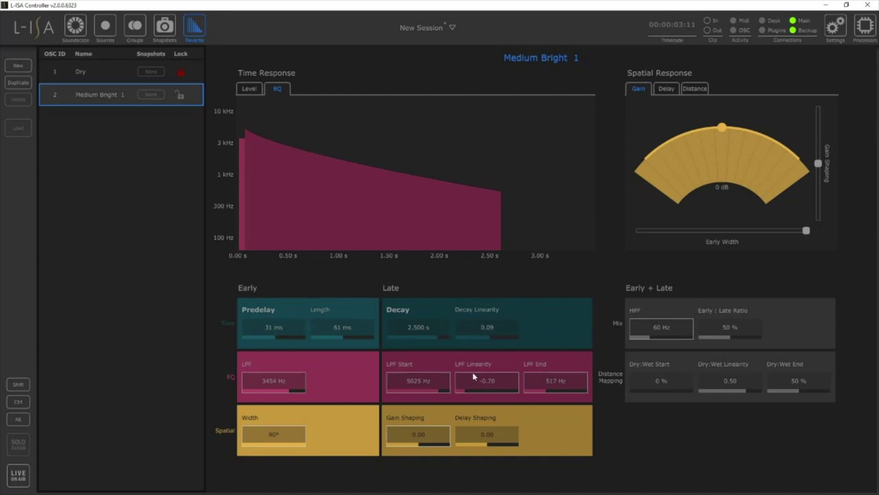
scroll(470, 390, "up", 4)
left_click_drag(471, 390, 551, 383)
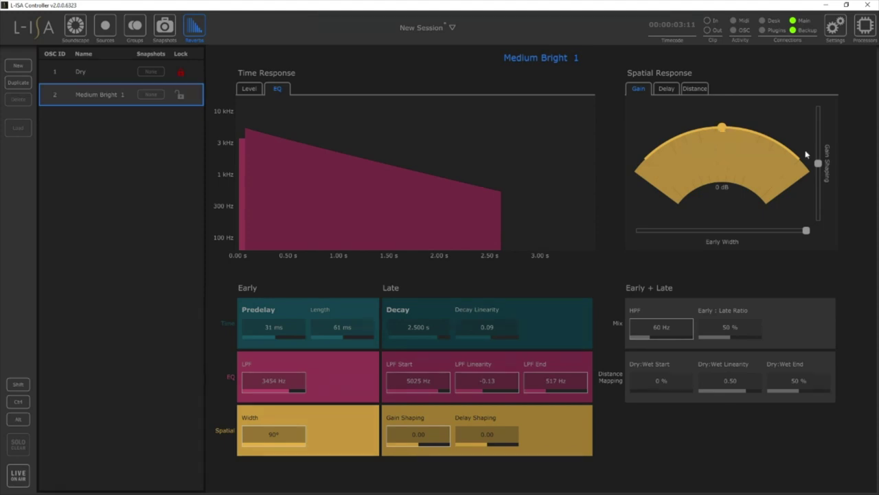
Step: Set the early width to about 61° and sweep the gain shaping between 1.00 and -1.00, leaving it at about -0.05
left_click_drag(286, 444, 138, 454)
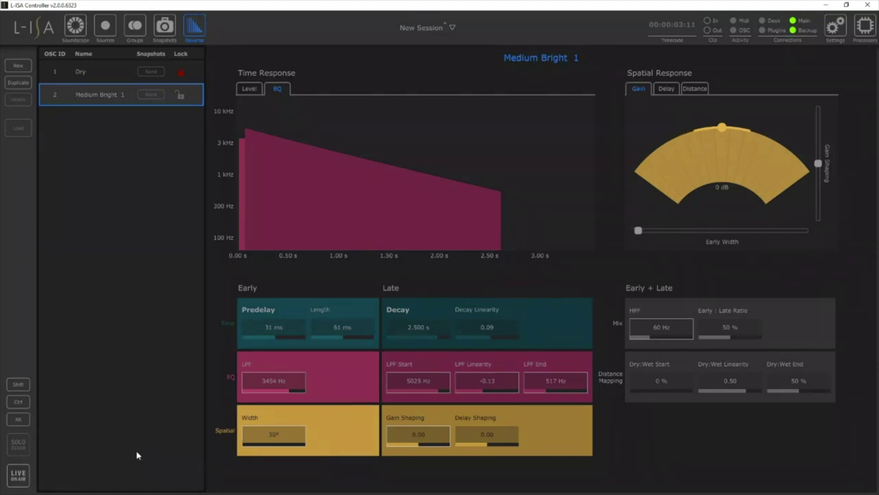
left_click_drag(137, 454, 226, 455)
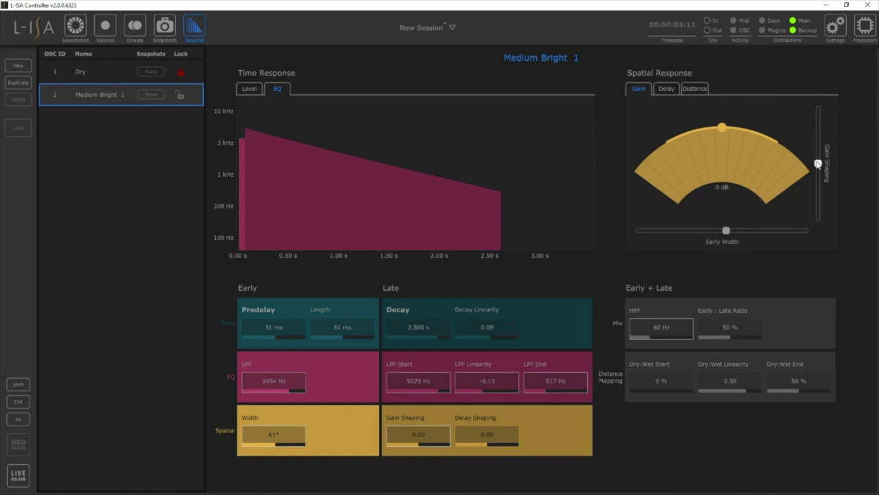
left_click_drag(818, 163, 816, 107)
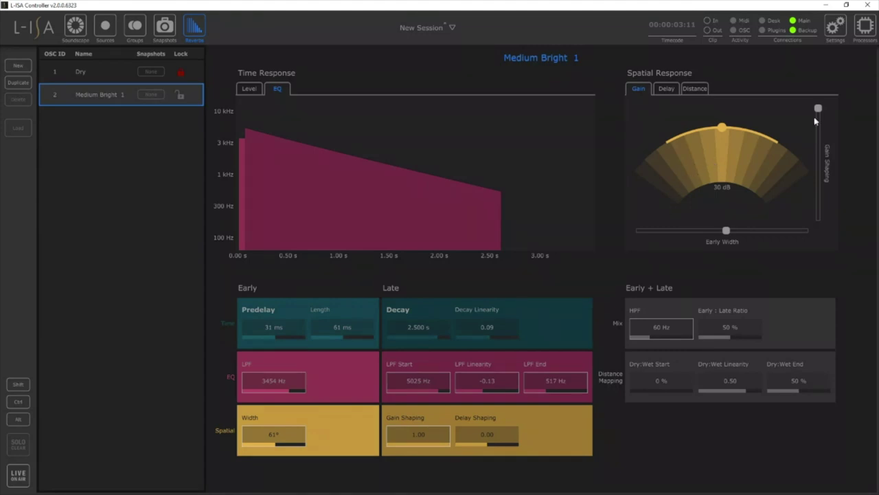
left_click_drag(818, 108, 828, 166)
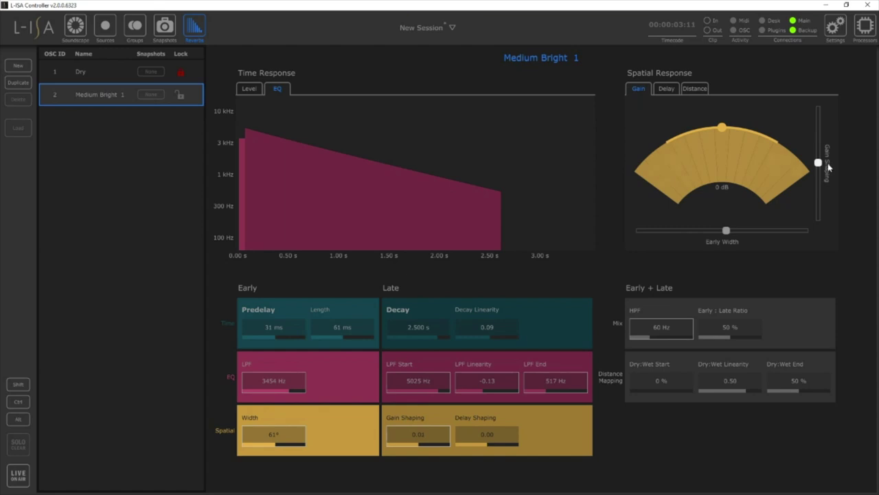
left_click_drag(828, 167, 830, 223)
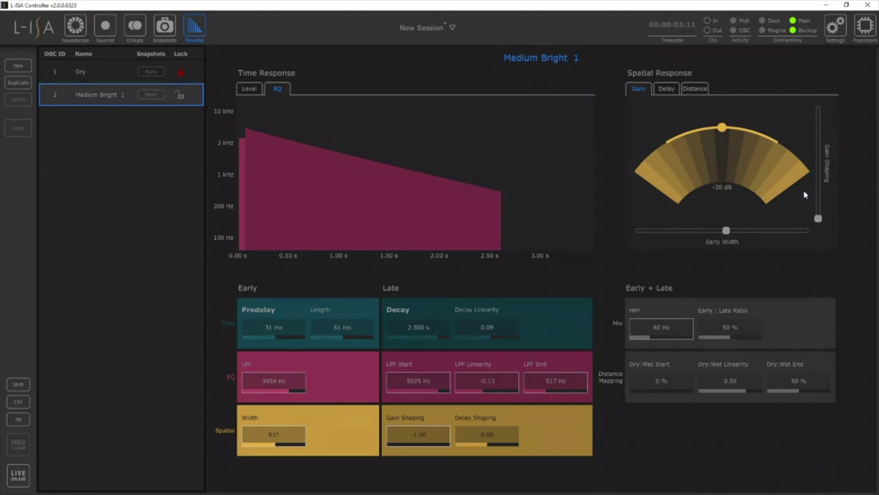
left_click_drag(818, 218, 821, 171)
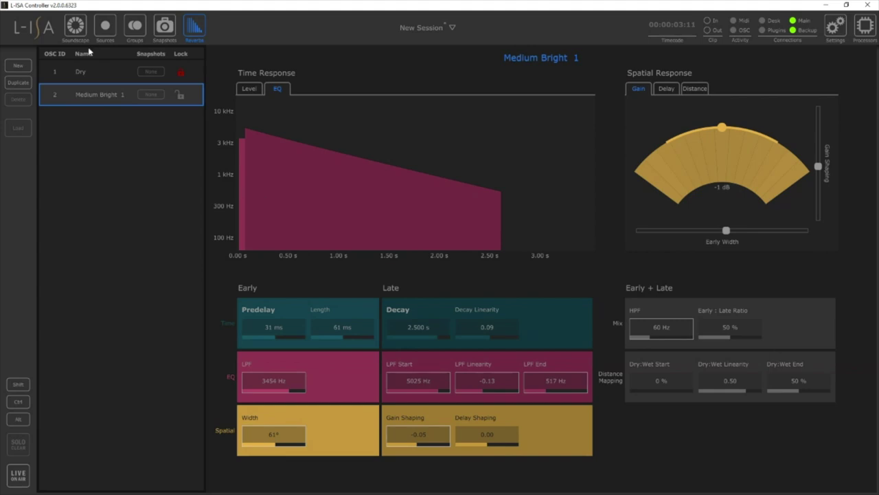
Step: Return to Soundscape and bring Lead Vx forward to distance 0 at a pan of about -5.3°
left_click(76, 26)
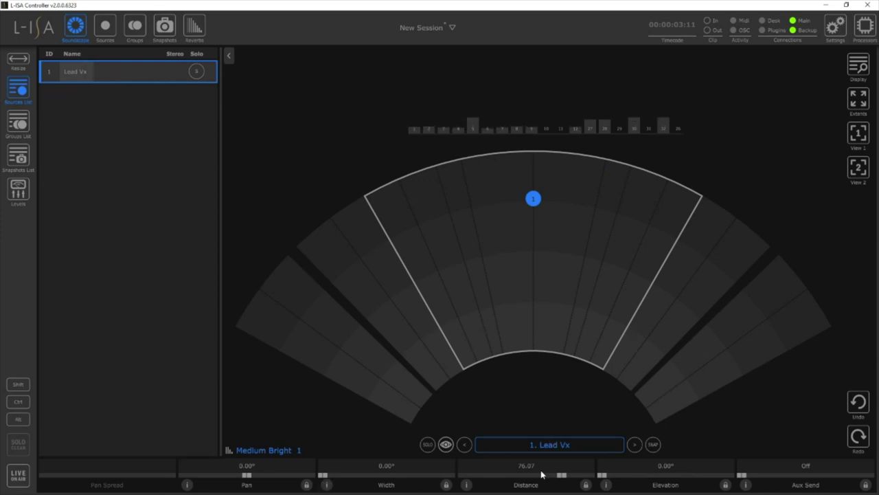
left_click_drag(533, 200, 521, 354)
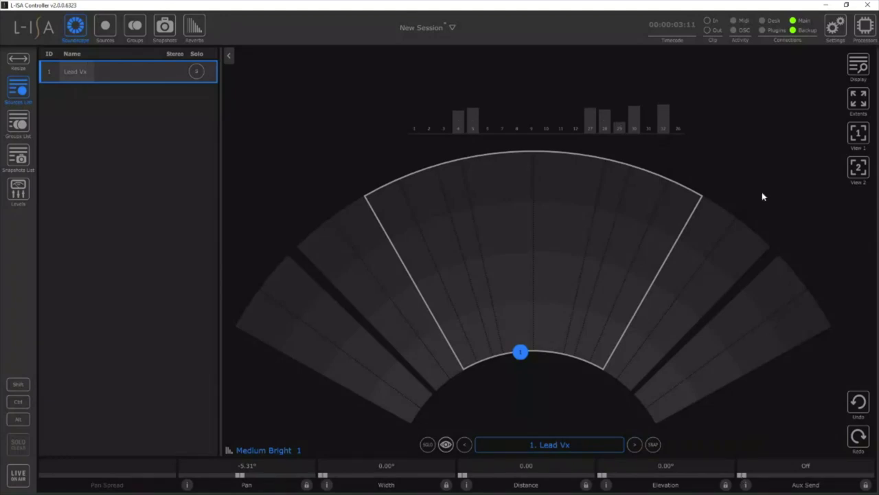
Step: Check the aux send output in the Mixdowns settings, and raise Lead Vx's aux send to about -2 dB in Soundscape
left_click(832, 27)
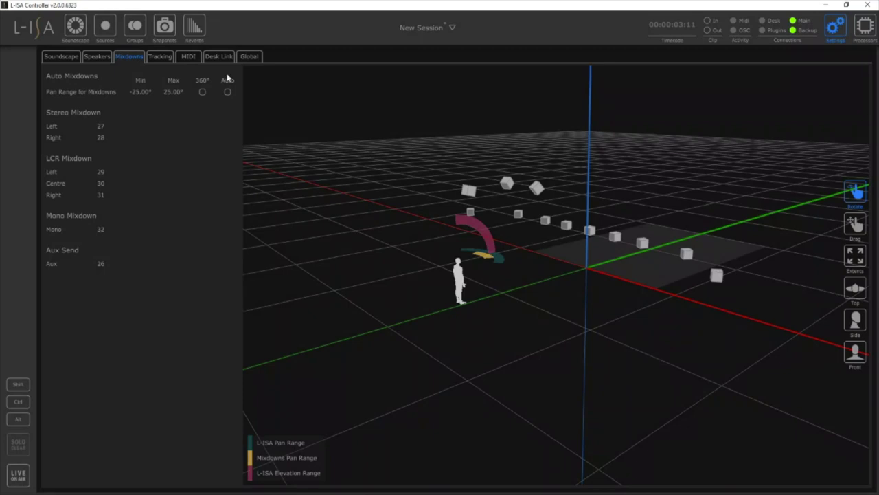
left_click(75, 28)
left_click_drag(797, 471, 847, 474)
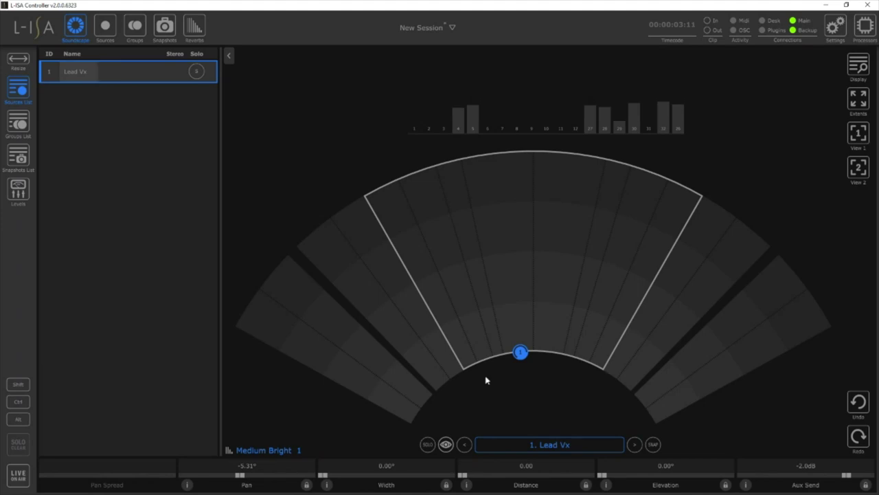
Step: Open the recent session "New Session (web) - more sources" from the Web L-ISA Session folder without saving the current one
left_click(427, 29)
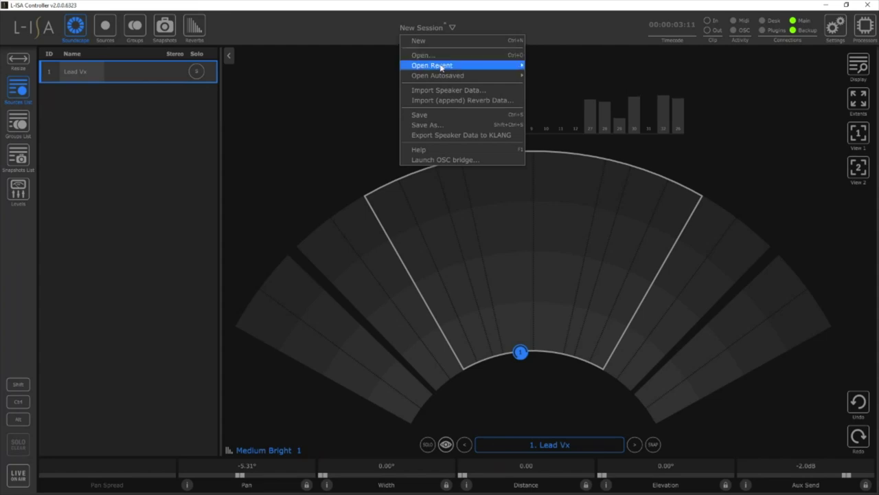
mouse_move(440, 67)
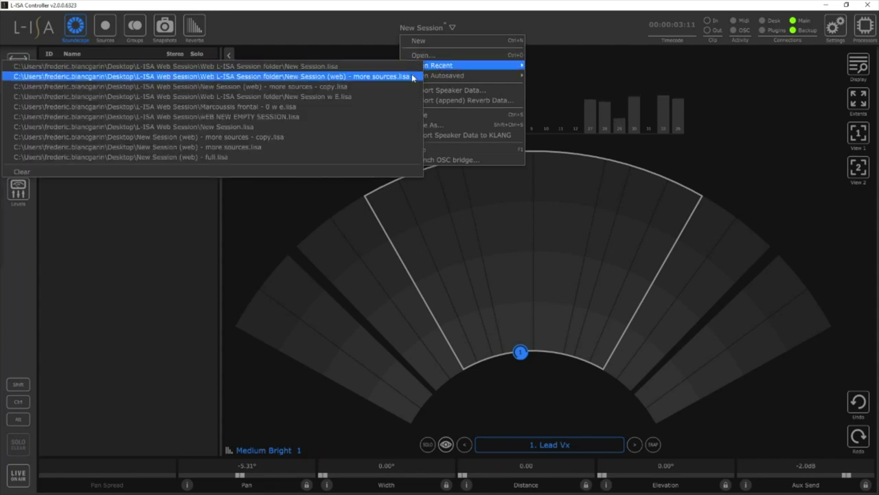
left_click(413, 77)
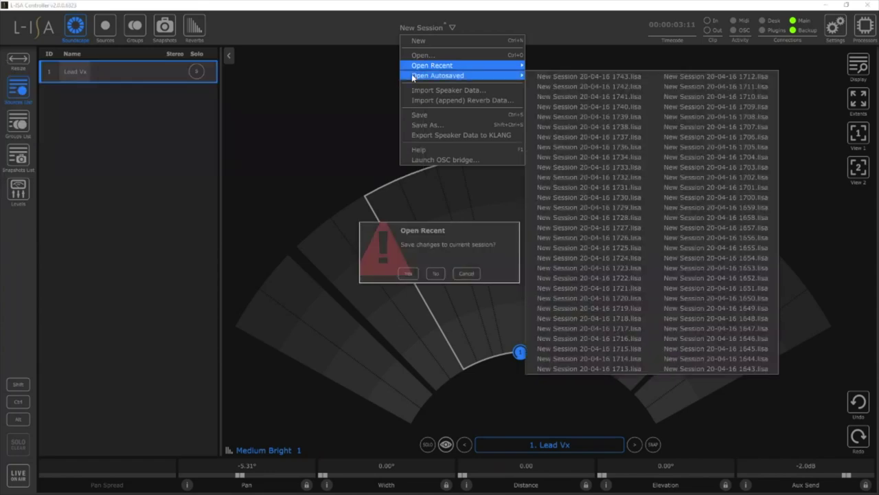
left_click(434, 273)
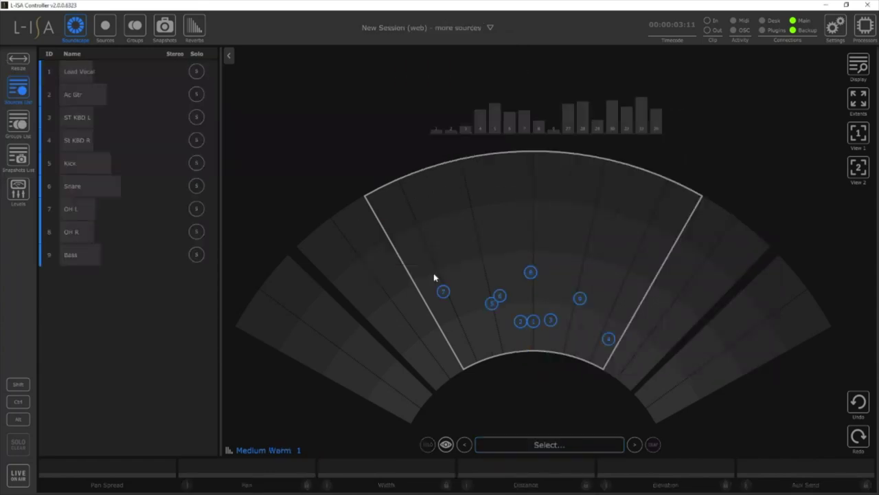
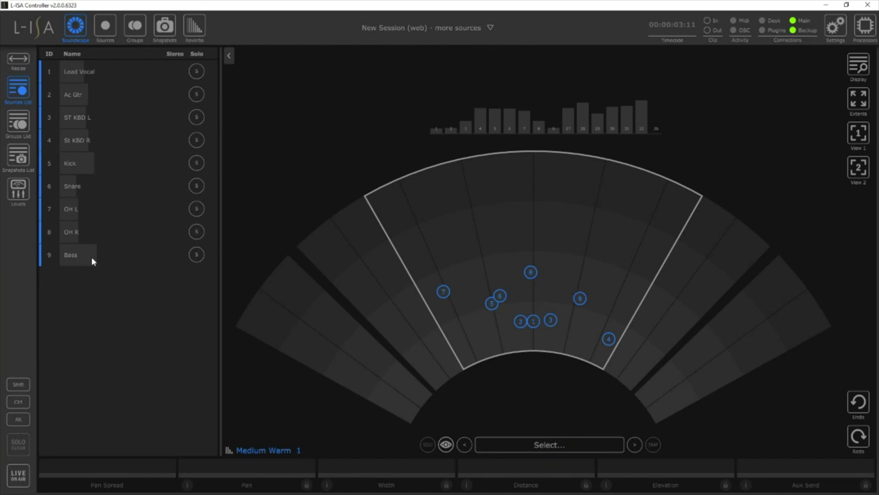
Step: Move the linked ST KBD pair to a pan of about 18° and a distance of about 27, and undo the move
left_click(551, 320)
left_click_drag(550, 320, 562, 300)
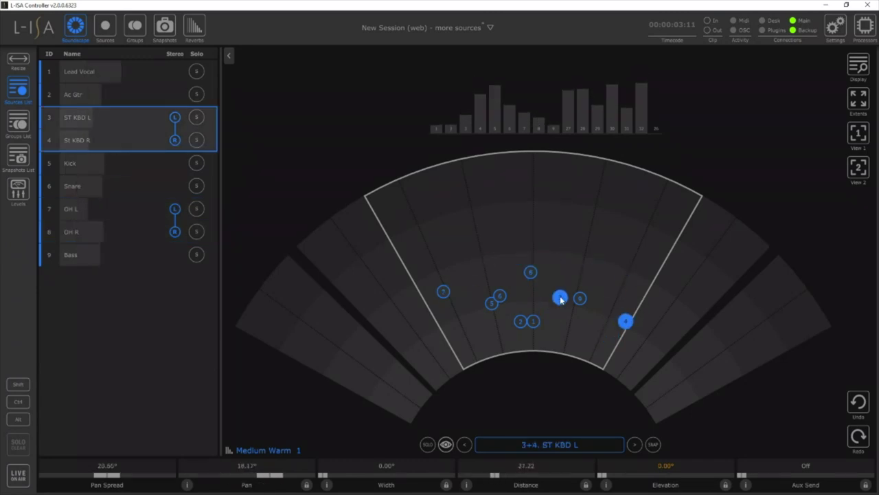
left_click(864, 402)
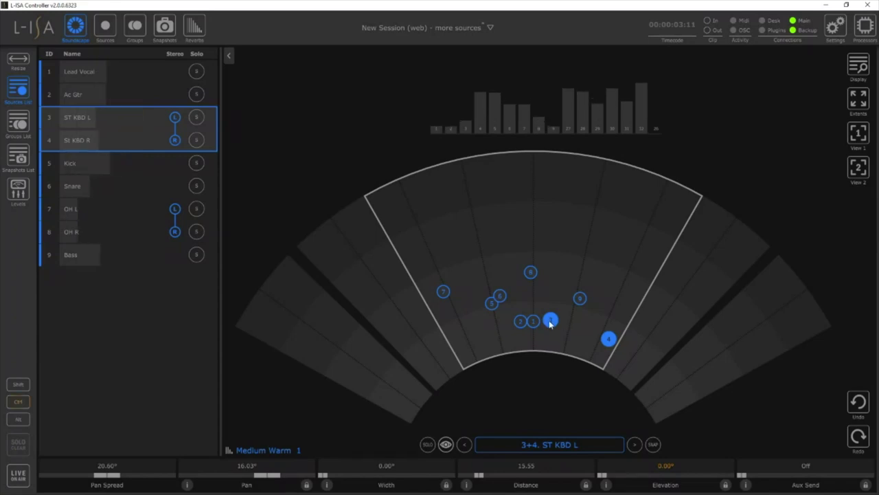
key("ctrl")
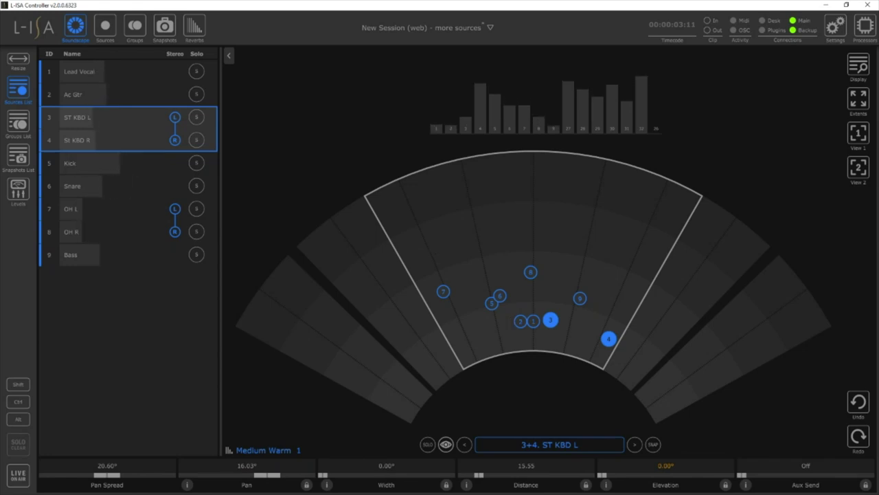
Step: In the Sources page, toggle the ST KBD pair's stereo link on and off, and link sources 1 to 8 as stereo pairs
left_click(105, 29)
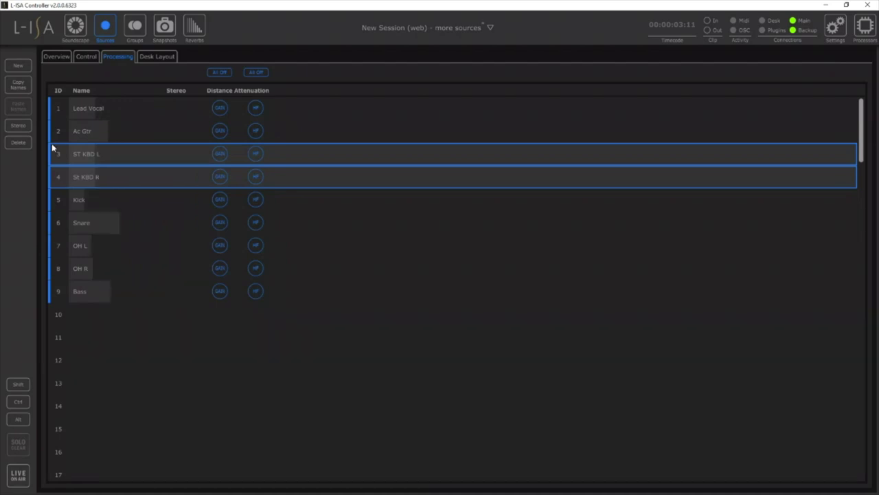
left_click(21, 128)
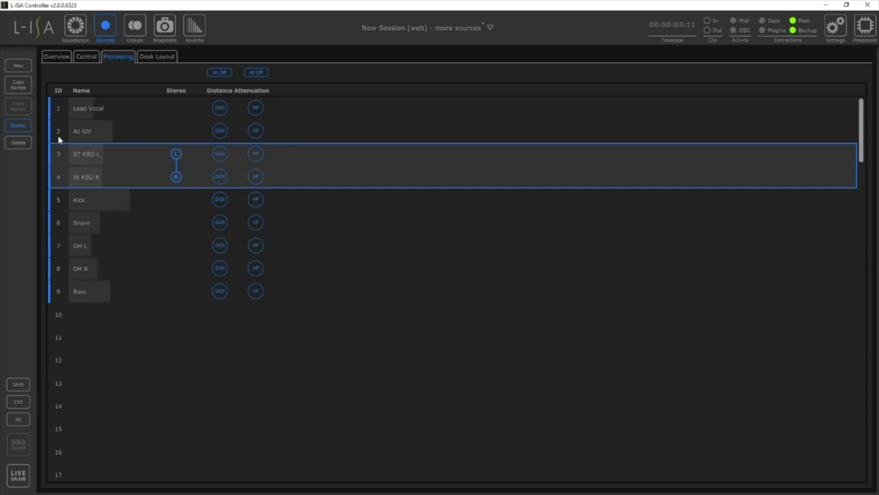
left_click(18, 125)
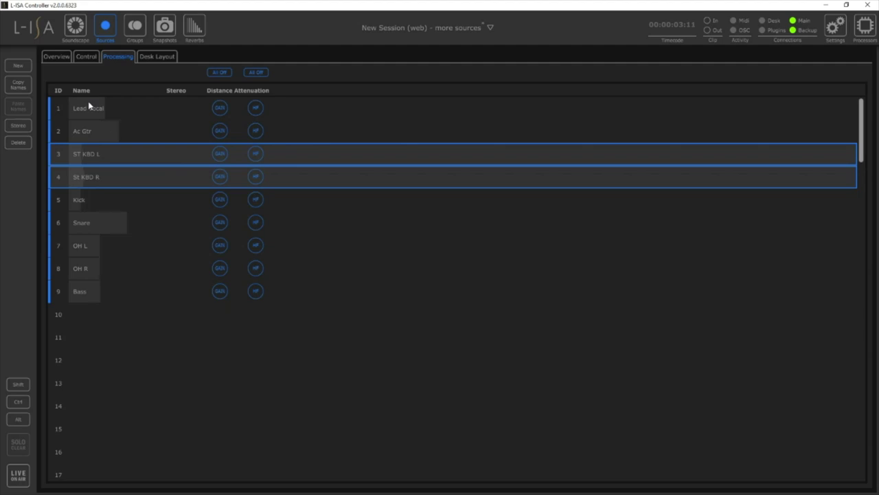
left_click(18, 125)
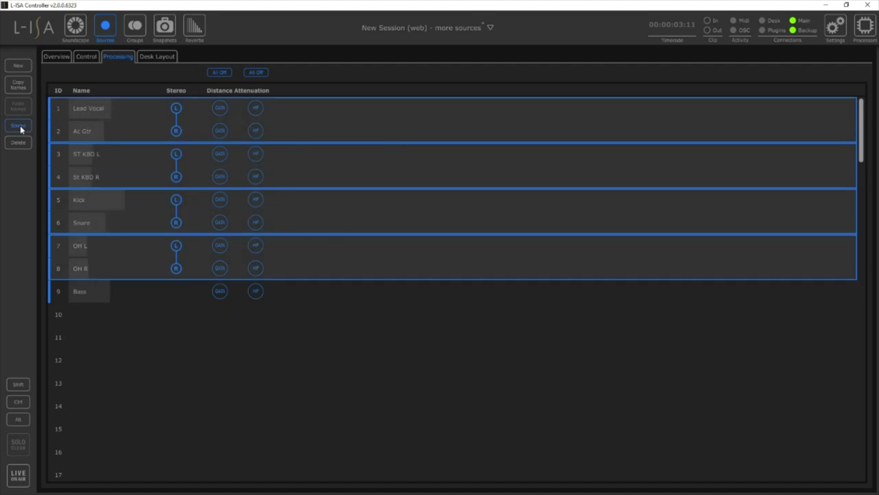
Step: Remove the stereo links from the Lead Vocal/Ac Gtr and Kick/Snare pairs, and return to Soundscape
left_click(96, 116)
left_click(17, 125)
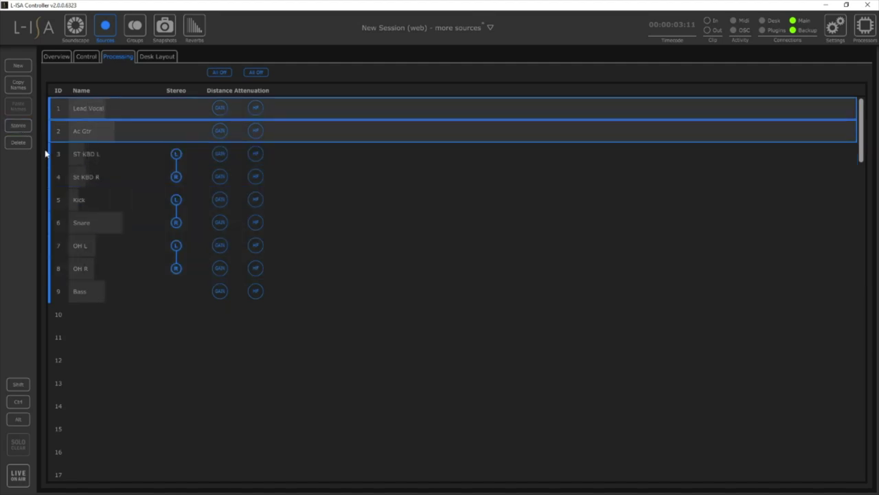
left_click(79, 199)
left_click(18, 125)
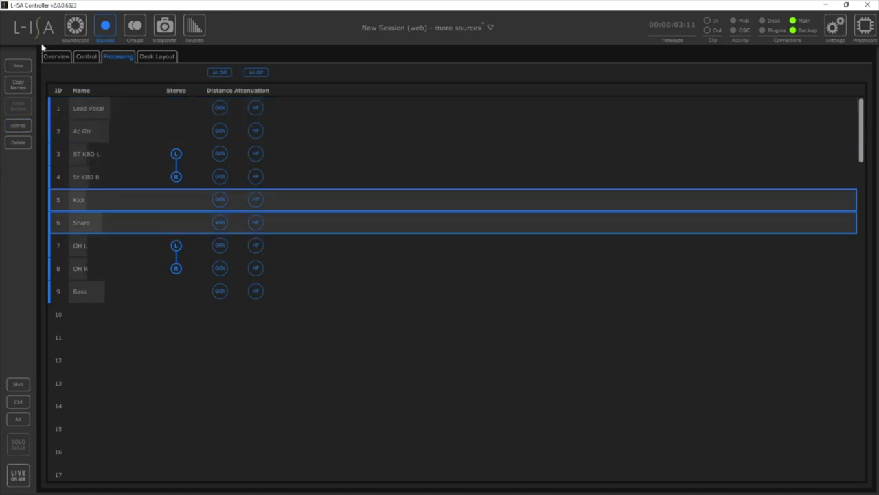
left_click(76, 26)
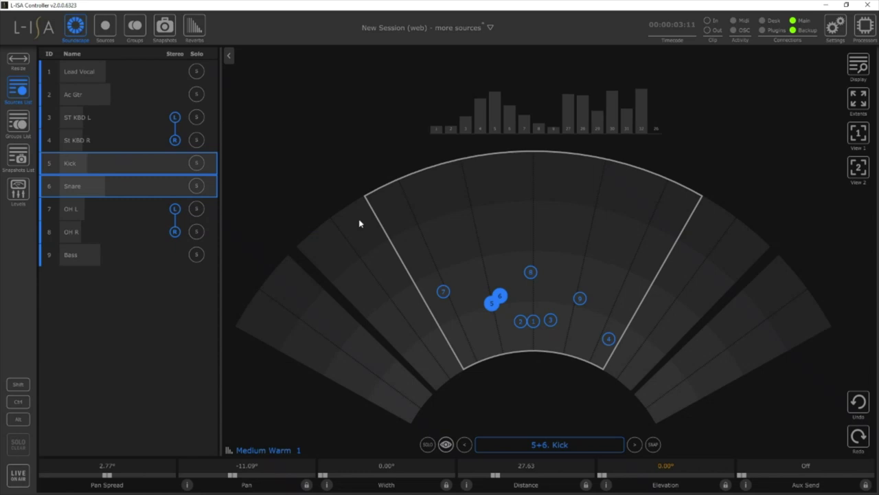
Step: Move the ST KBD pair farther back by its St KBD R source, and undo the move
left_click(609, 338)
left_click_drag(608, 338, 589, 293)
left_click(853, 405)
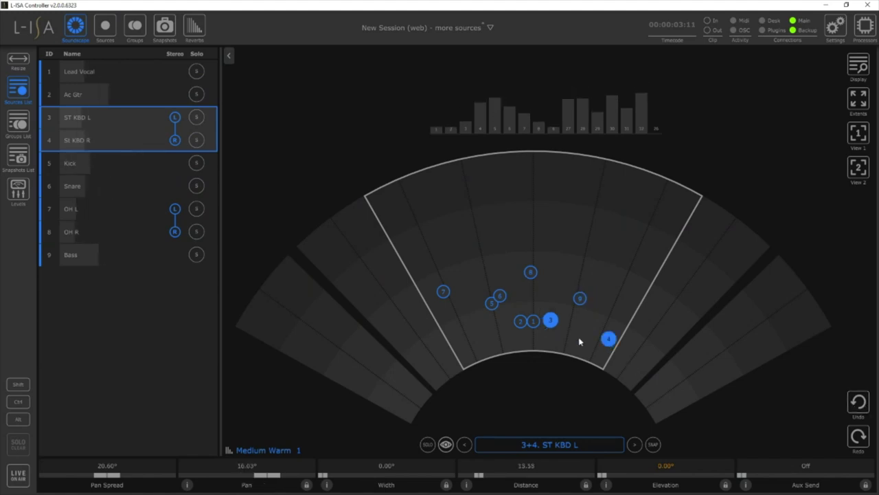
Step: Move the ST KBD L source on its own, independently of its stereo partner, and undo the move
key("ctrl")
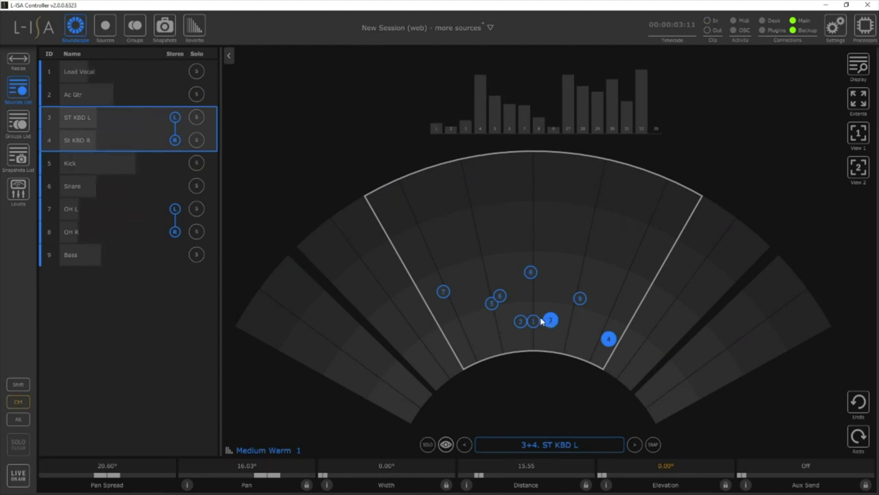
key("alt")
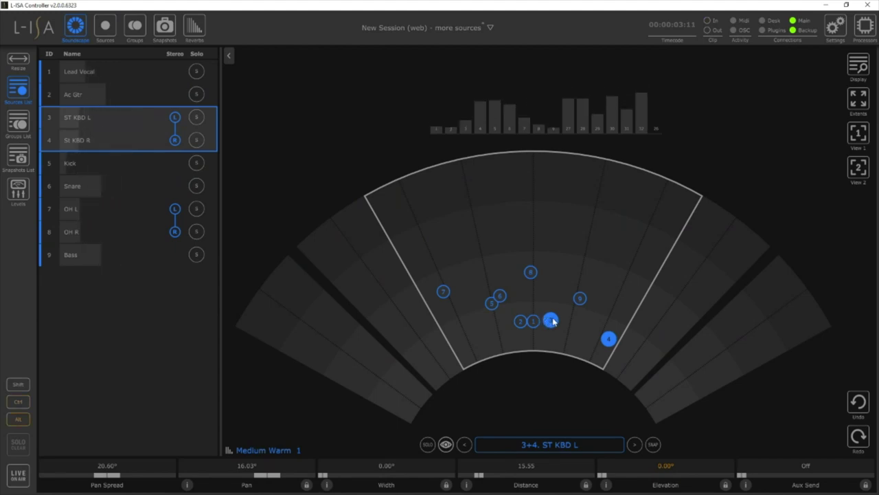
left_click_drag(552, 321, 466, 337)
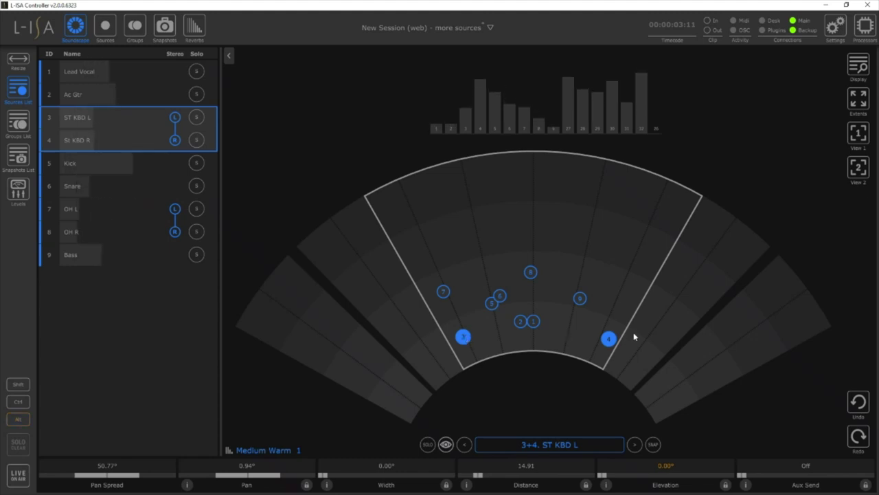
left_click(867, 409)
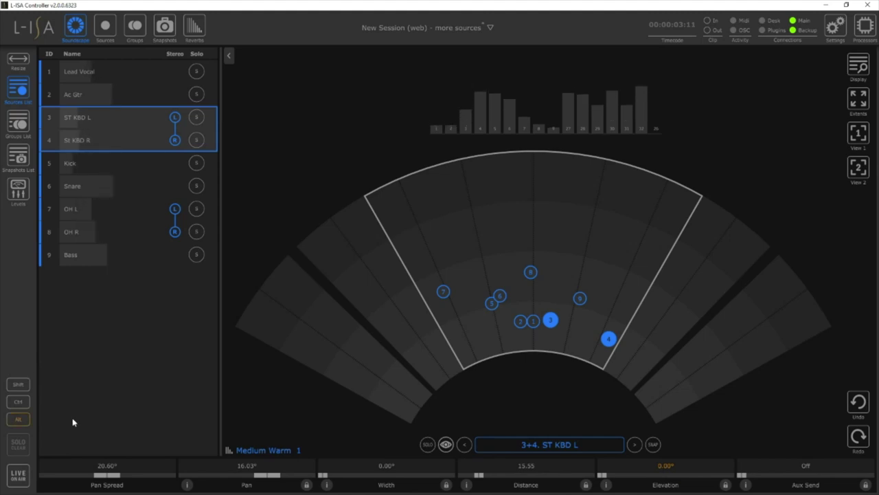
Step: Reposition ST KBD L and St KBD R individually to a pair pan spread of about 34° and distance of about 31, and undo a joint move
left_click(26, 420)
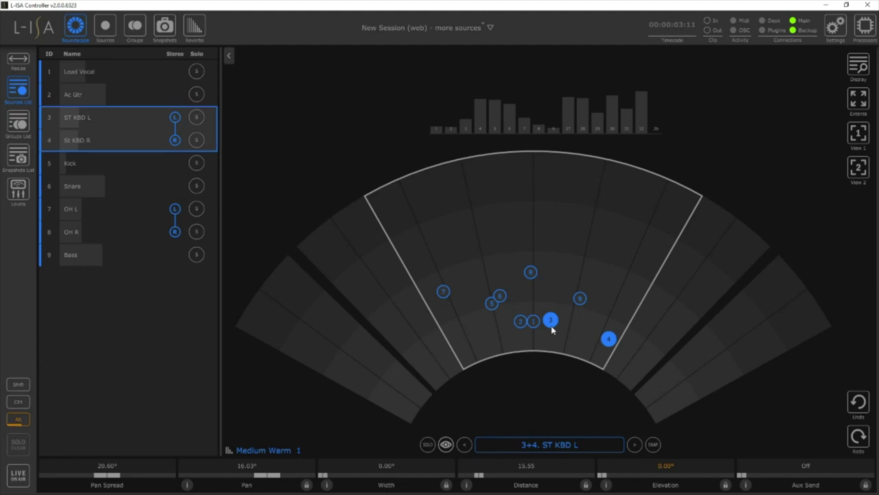
left_click_drag(551, 328, 499, 259)
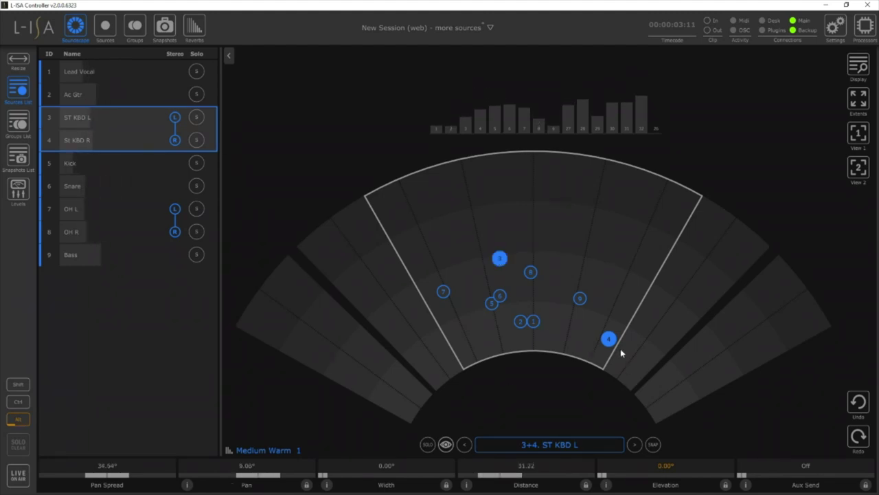
mouse_move(614, 346)
left_mouse_down()
mouse_move(586, 321)
mouse_move(612, 342)
left_mouse_up()
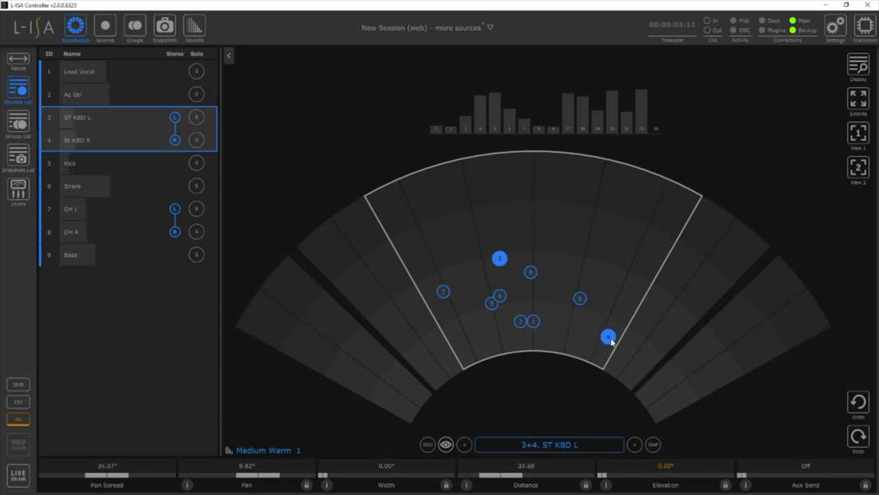
left_click(18, 420)
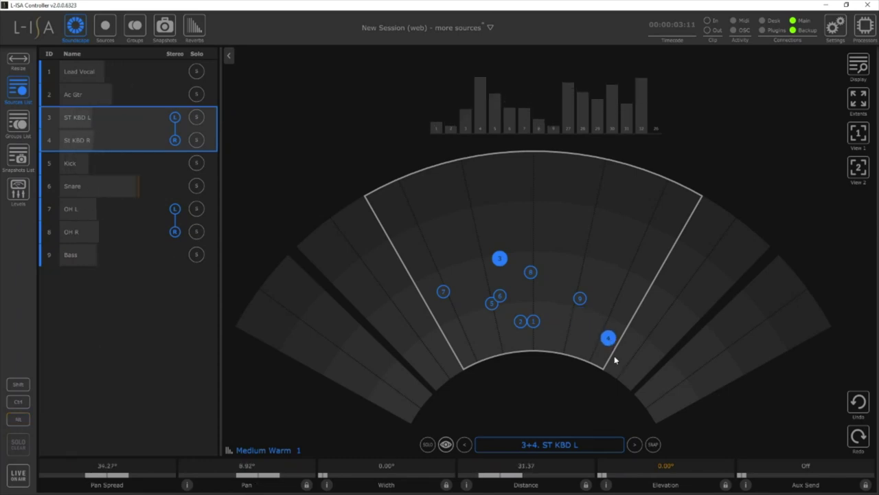
mouse_move(609, 337)
left_mouse_down()
mouse_move(556, 310)
mouse_move(611, 335)
left_mouse_up()
left_click(856, 406)
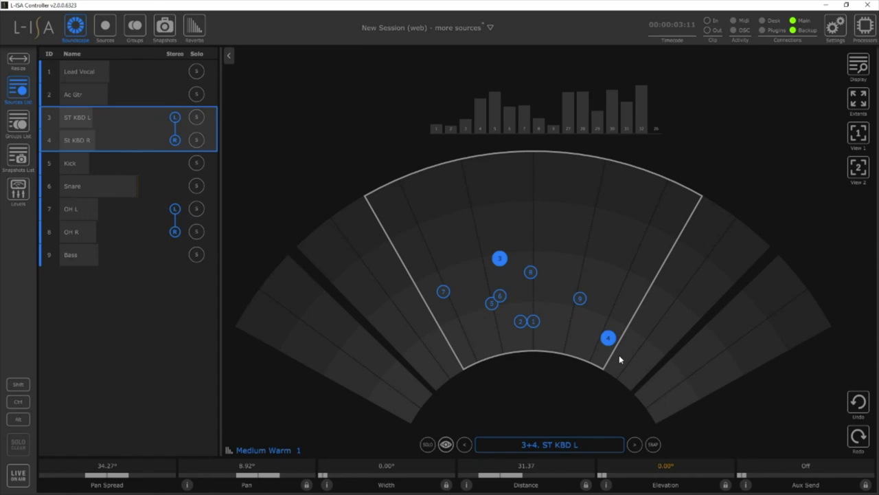
Step: Suspend the ST KBD pair's stereo link, set St KBD R's width alone to about 34°, and relink the pair
left_click(175, 129)
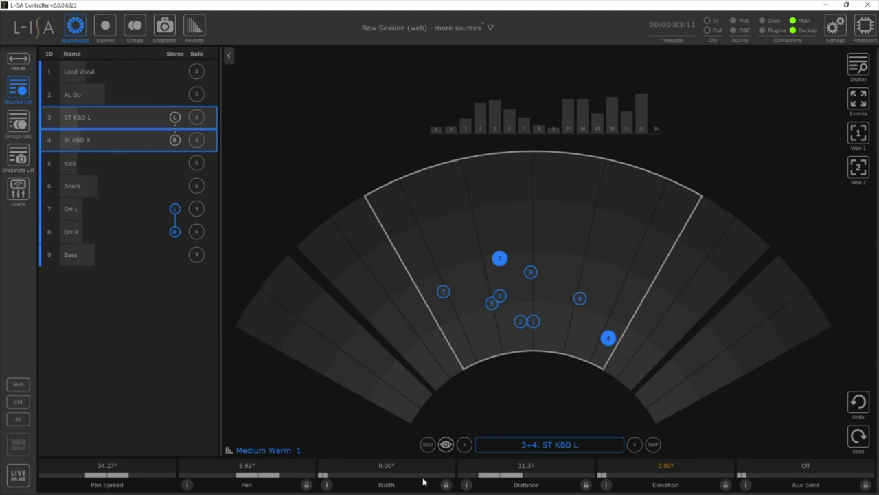
left_click(567, 307)
left_click(608, 337)
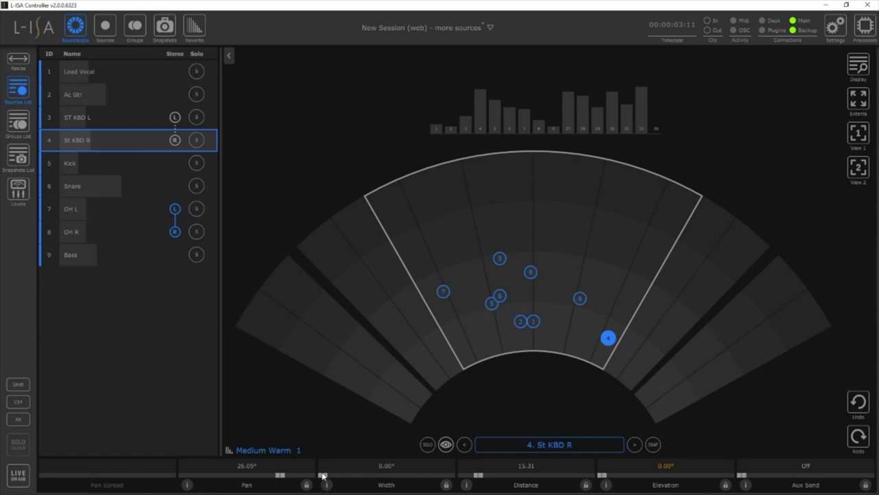
left_click_drag(323, 475, 402, 480)
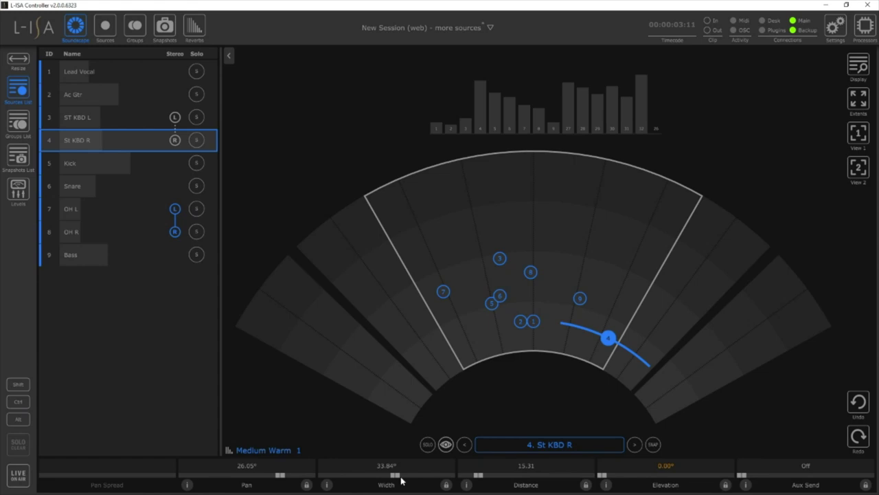
mouse_move(609, 337)
left_mouse_down()
mouse_move(574, 310)
mouse_move(584, 300)
mouse_move(609, 337)
left_mouse_up()
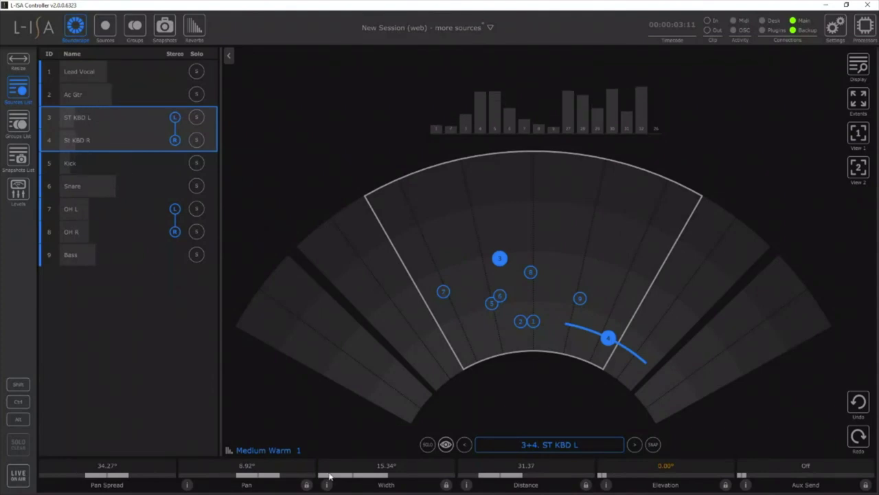
Step: Change the width of the relinked ST KBD pair together, and undo the change
left_click_drag(324, 477, 329, 475)
key("ctrl+z")
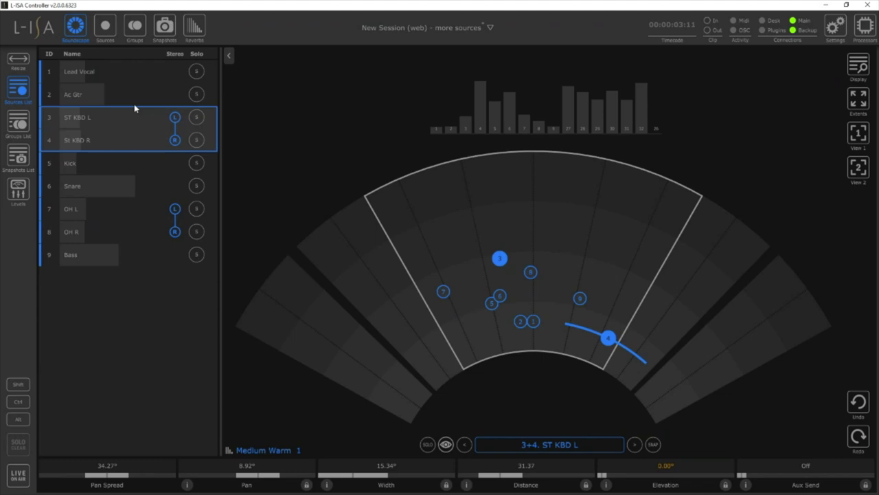
Step: In the Sources overview, colour Lead Vocal red, Ac Gtr yellow, the ST KBD pair pink and Bass purple
left_click(105, 27)
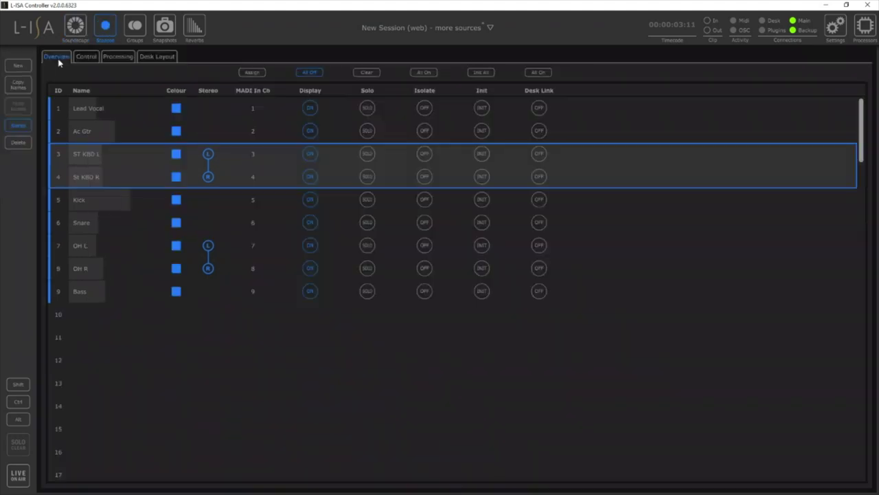
left_click(176, 109)
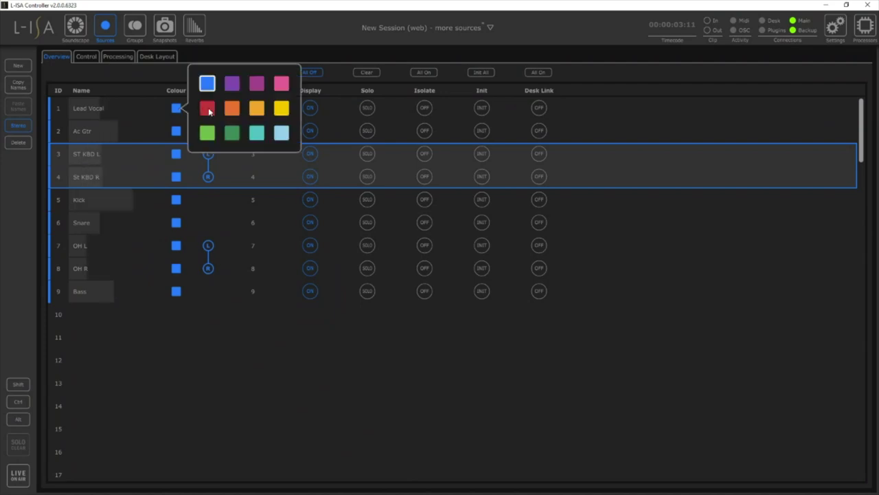
left_click(208, 109)
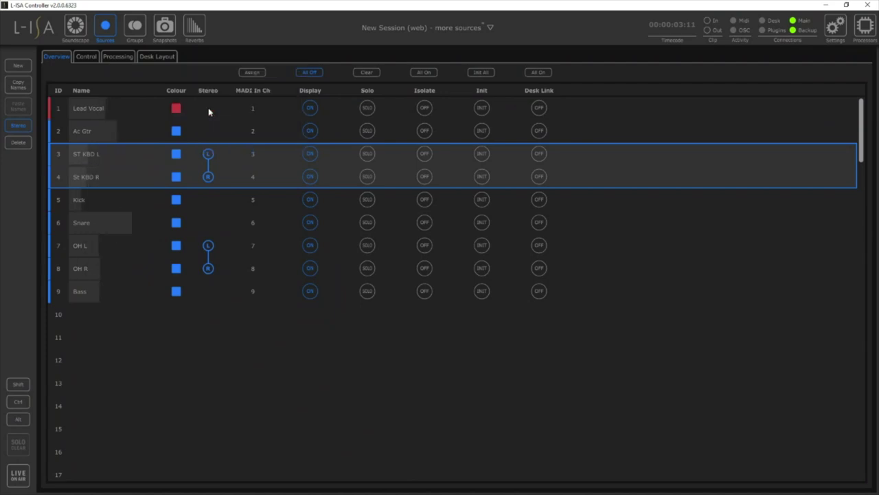
left_click(176, 130)
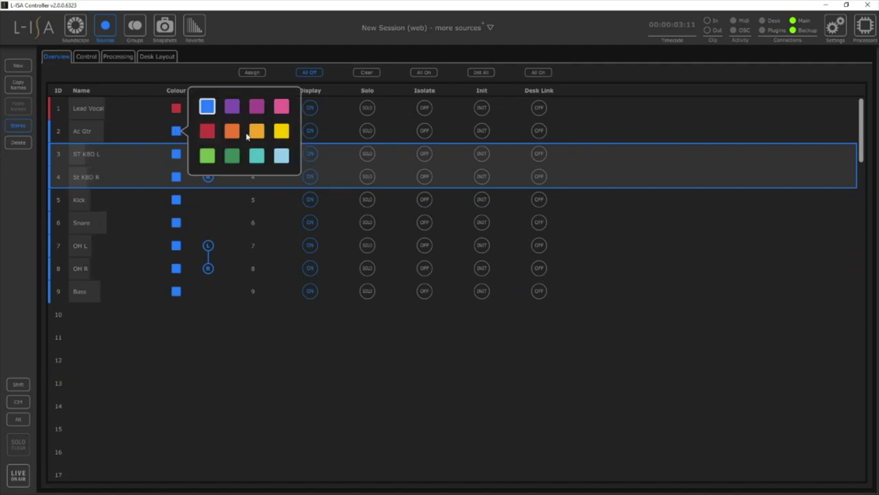
left_click(281, 130)
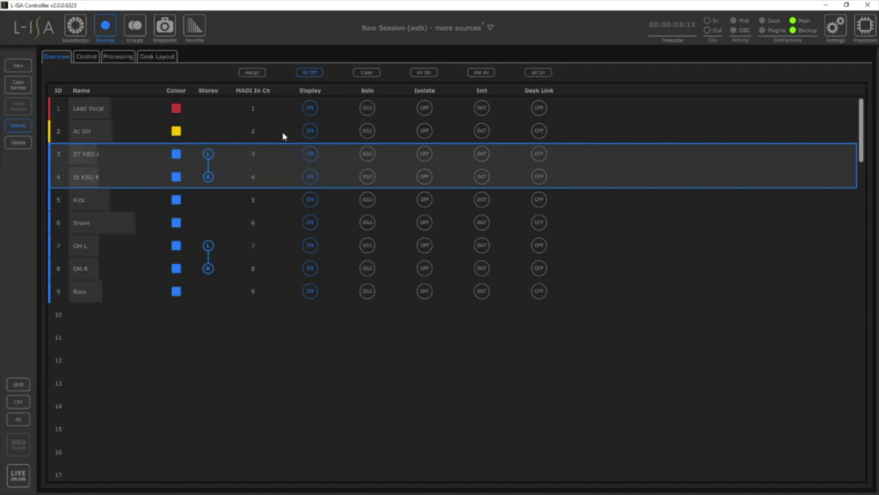
left_click(176, 154)
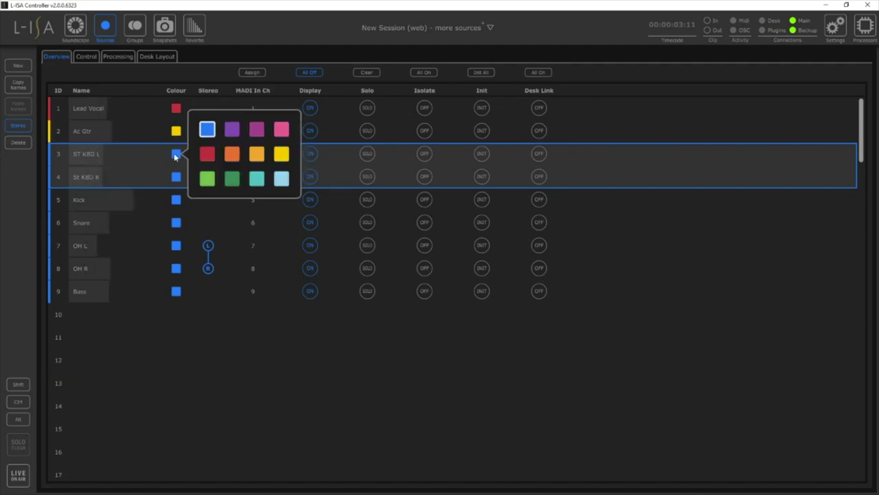
left_click(281, 129)
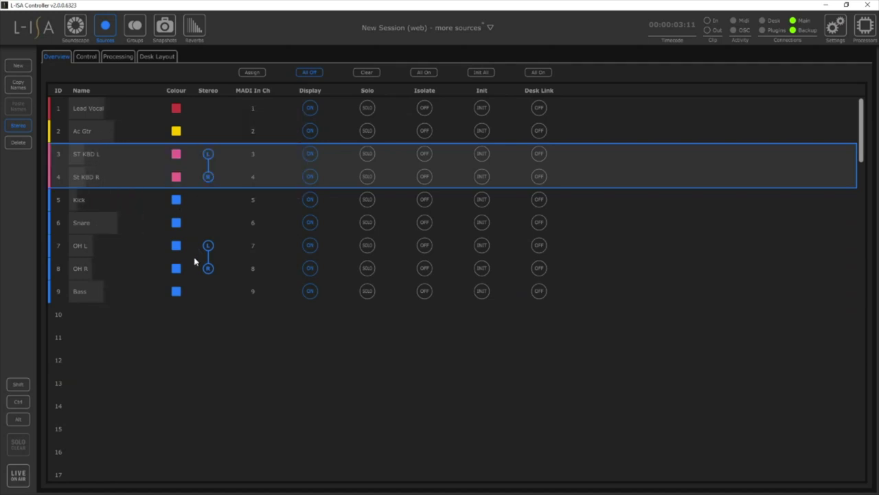
left_click(176, 291)
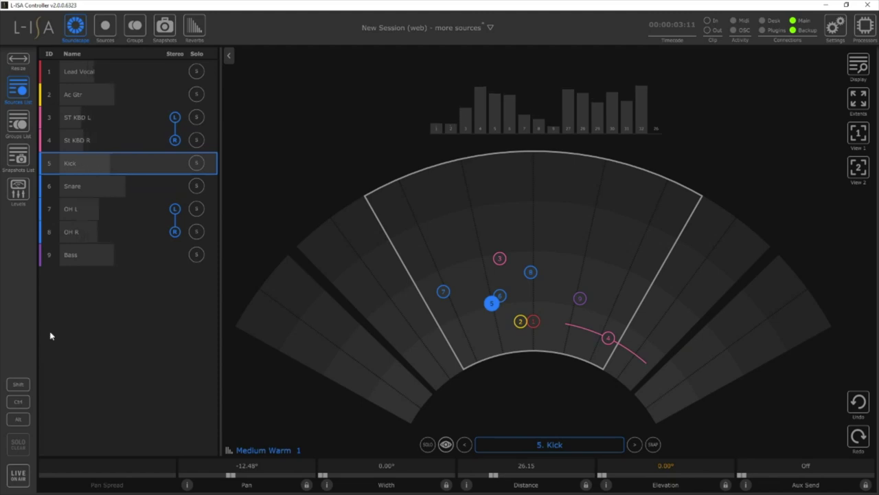
Step: Select the sources from Kick to OH R as a range, extend the range up to Ac Gtr, and replace it with Lead Vocal only
left_click(18, 384)
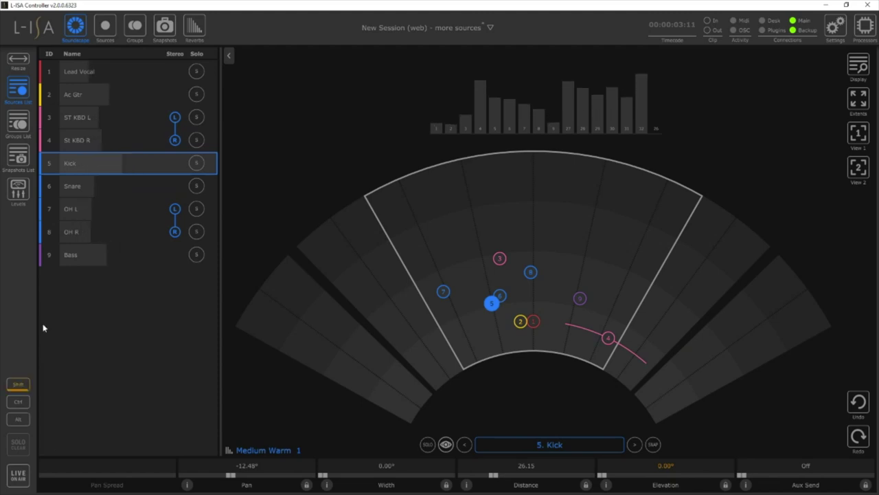
left_click(81, 237)
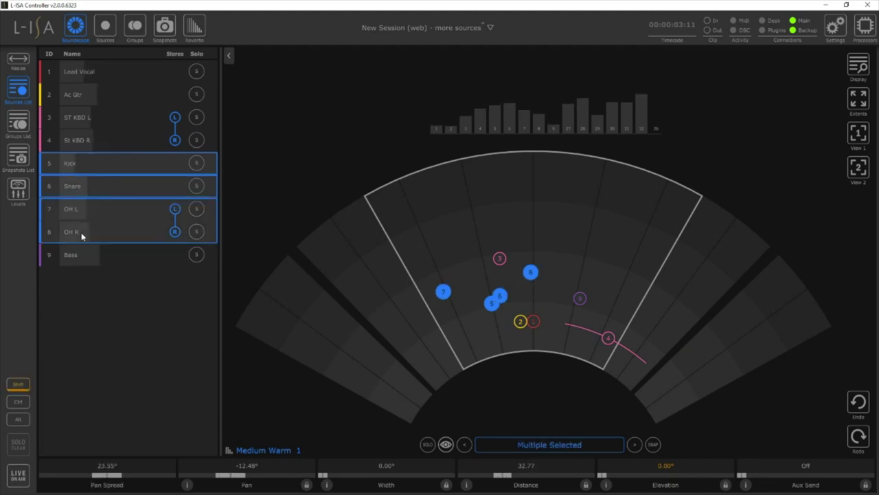
left_click(94, 134)
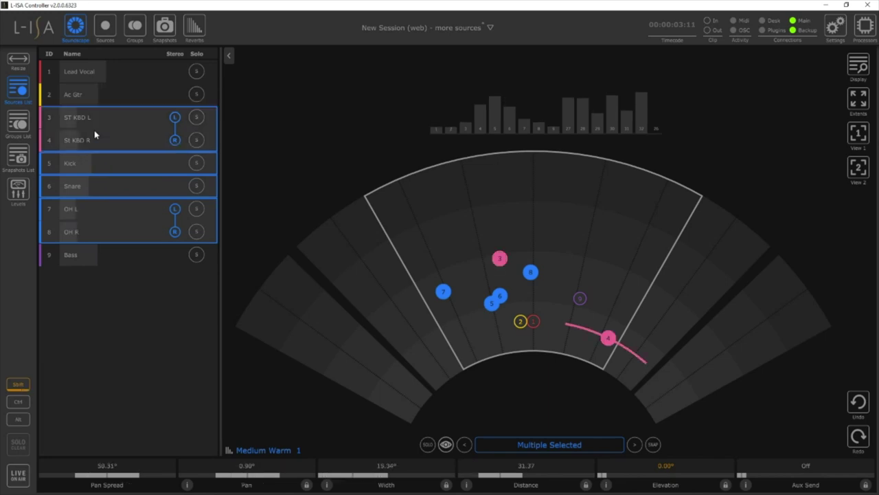
left_click(92, 90)
left_click(19, 384)
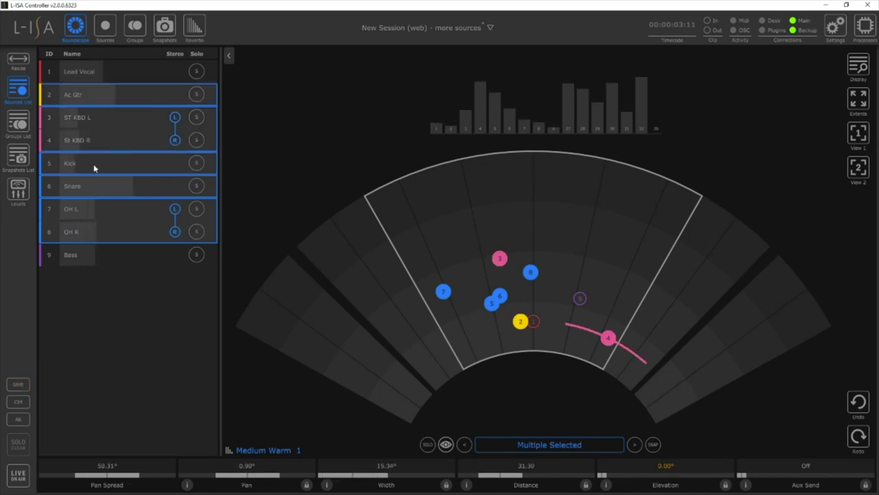
left_click(74, 74)
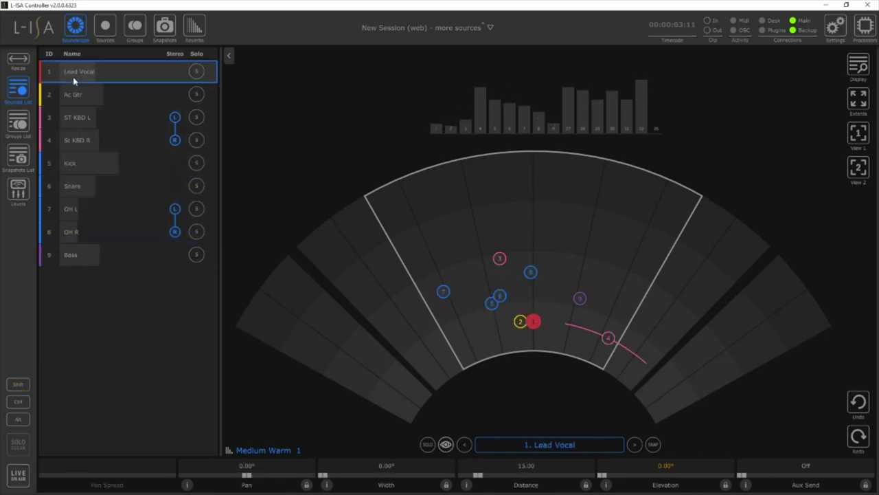
Step: Show the groups list and create a group named DrumZZZ from Kick, Snare and the OH pair
left_click(84, 218)
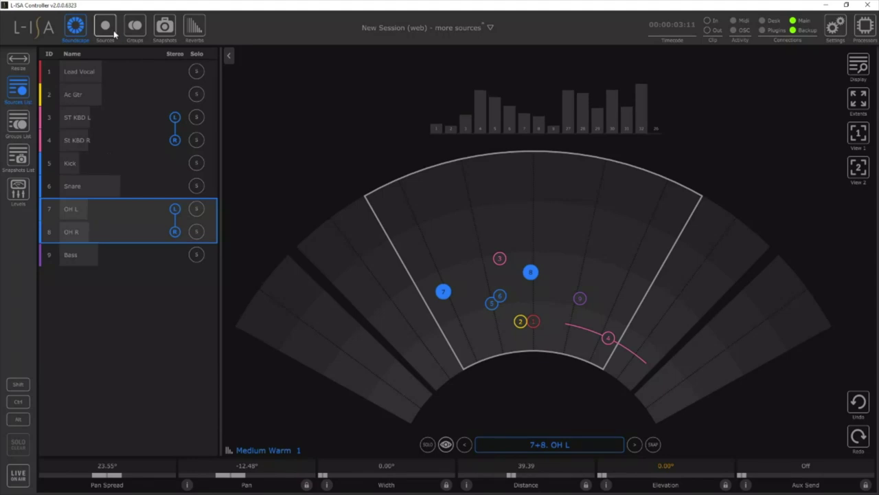
left_click(18, 123)
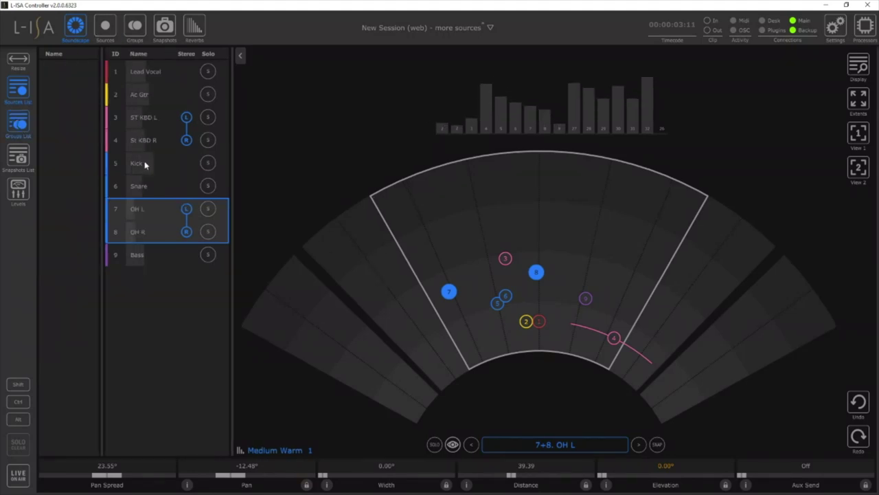
left_click(145, 163, "shift")
left_click_drag(144, 160, 57, 86)
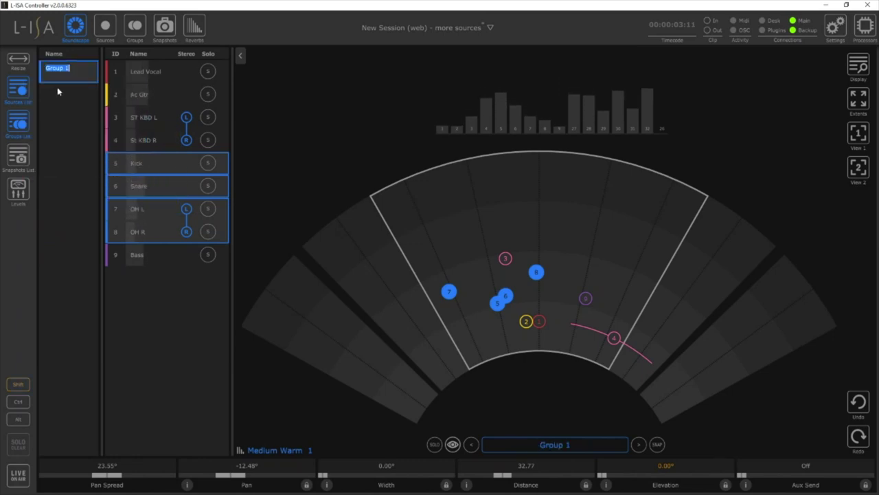
type("Dr")
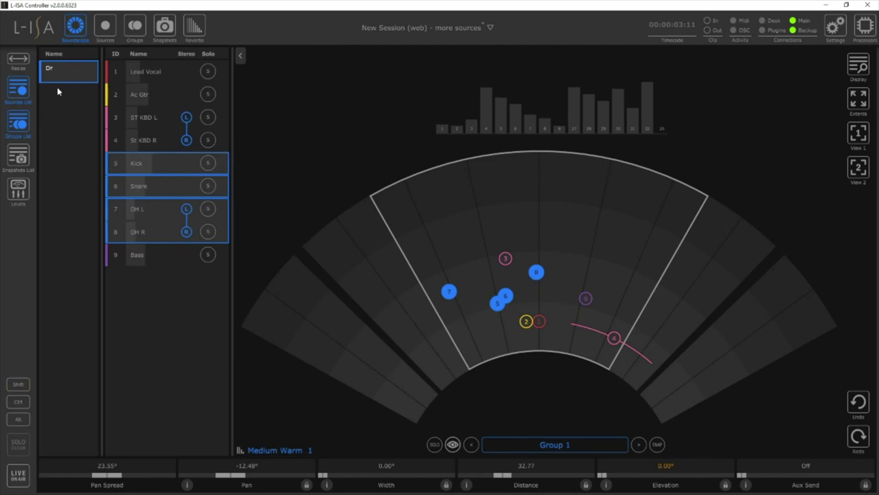
type("umZZZ")
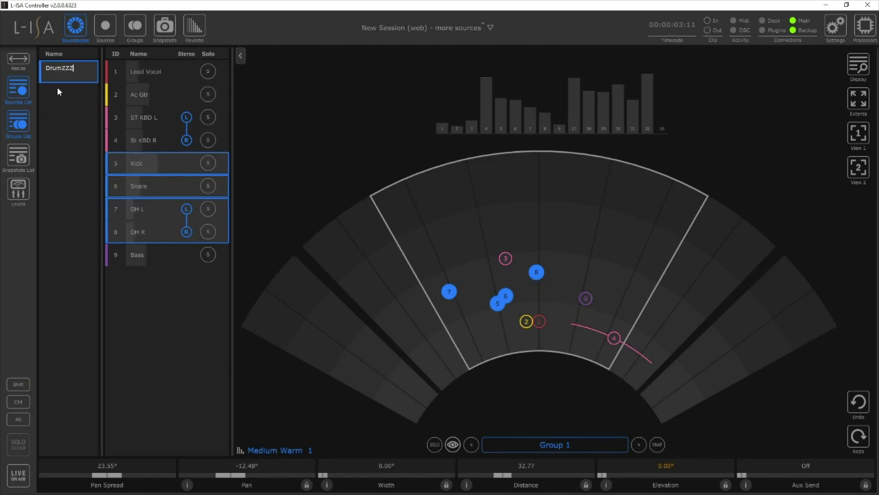
key("Return")
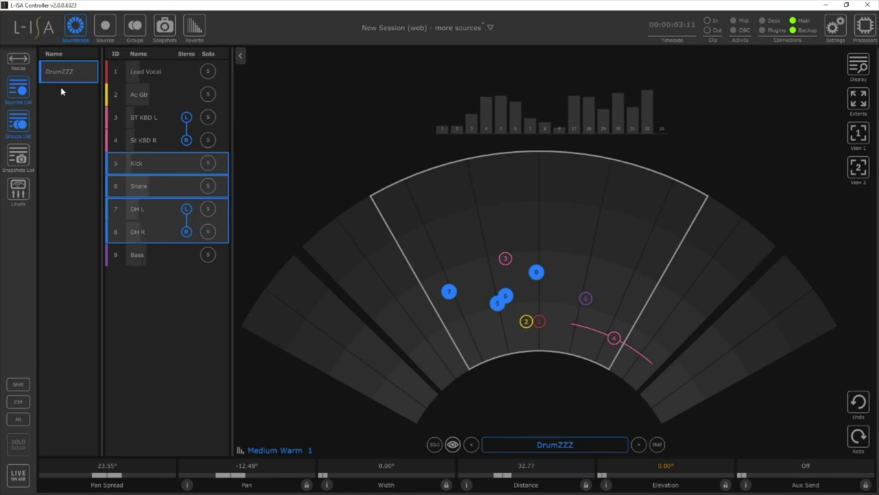
Step: Create a group named "the best band" from the sources Ac Gtr through Bass
left_click(148, 99)
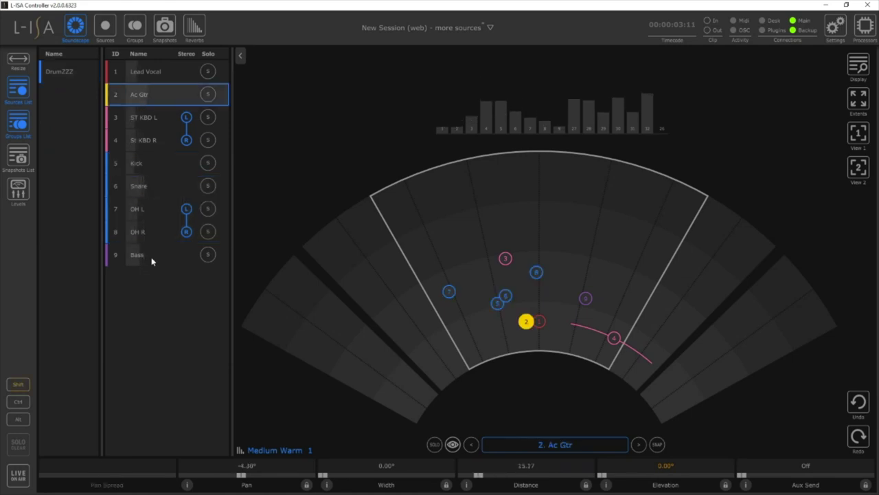
left_click(152, 257, "shift")
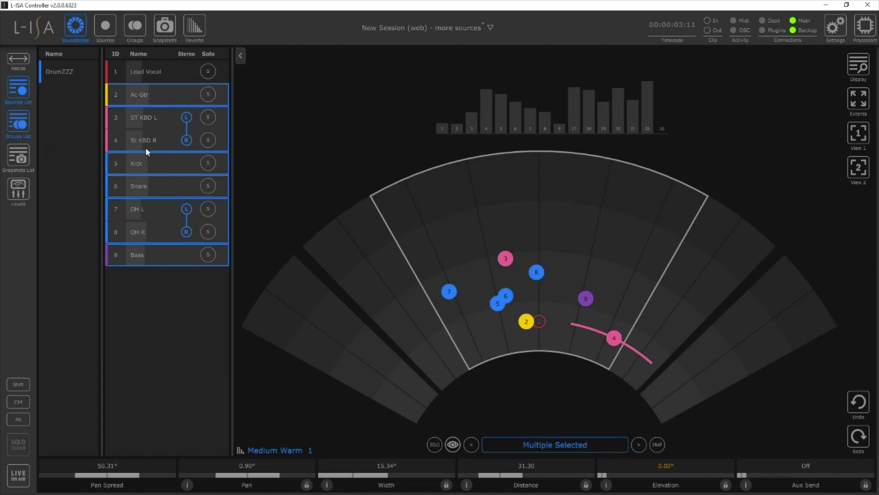
left_click_drag(146, 151, 72, 112)
type("tr")
type("e best")
key("Return")
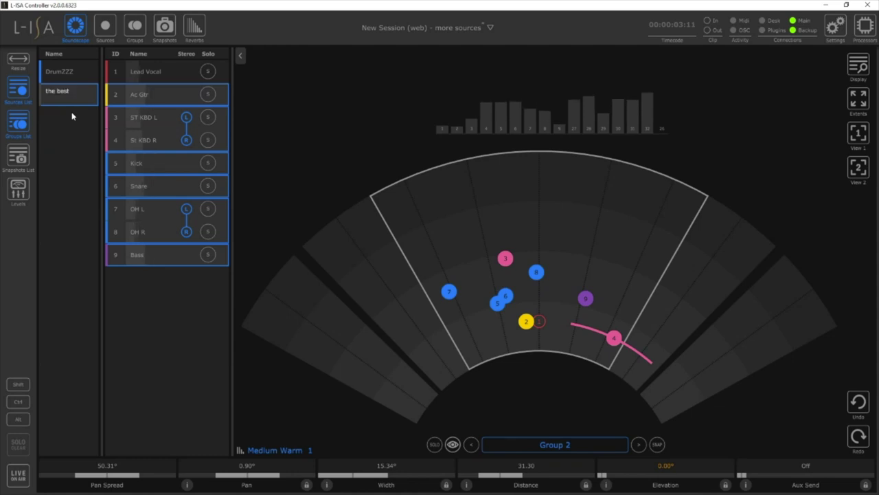
type("band")
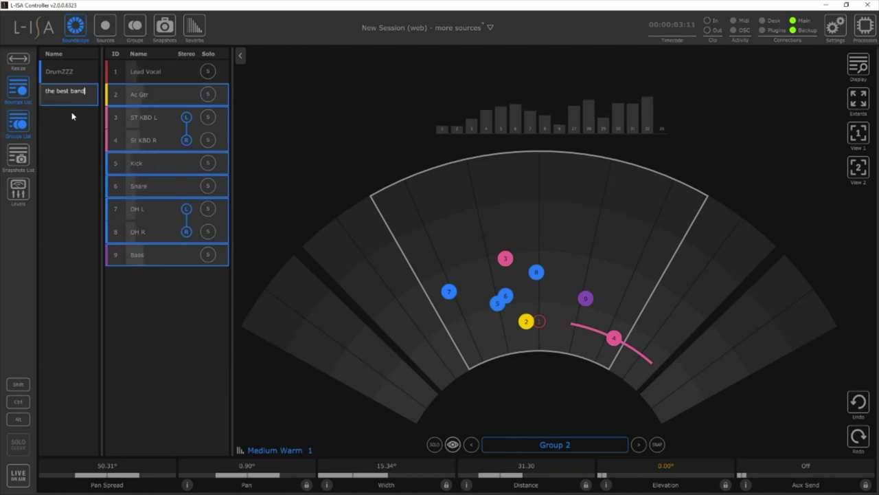
key("Return")
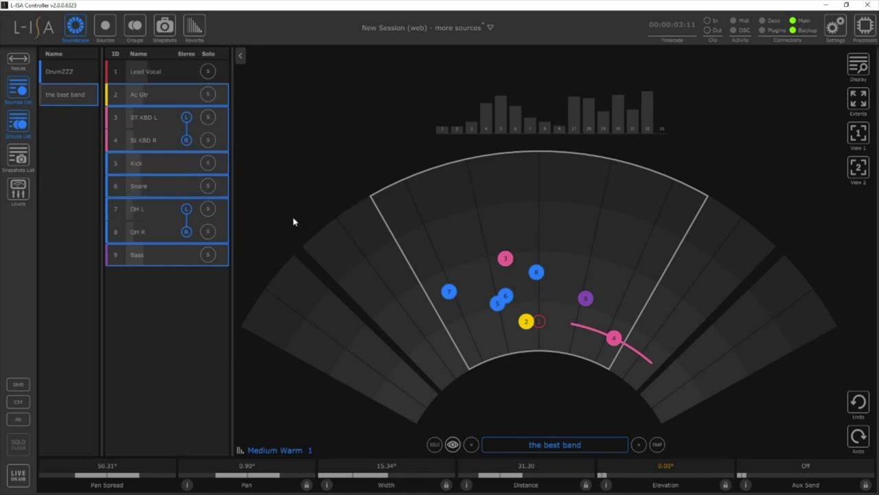
Step: Colour the DrumZZZ group orange and show the snapshots list
left_click(93, 76)
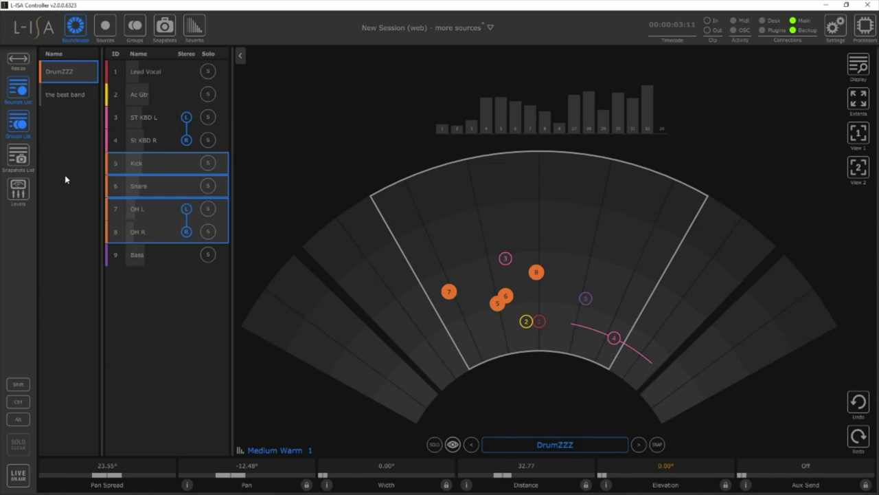
left_click(18, 158)
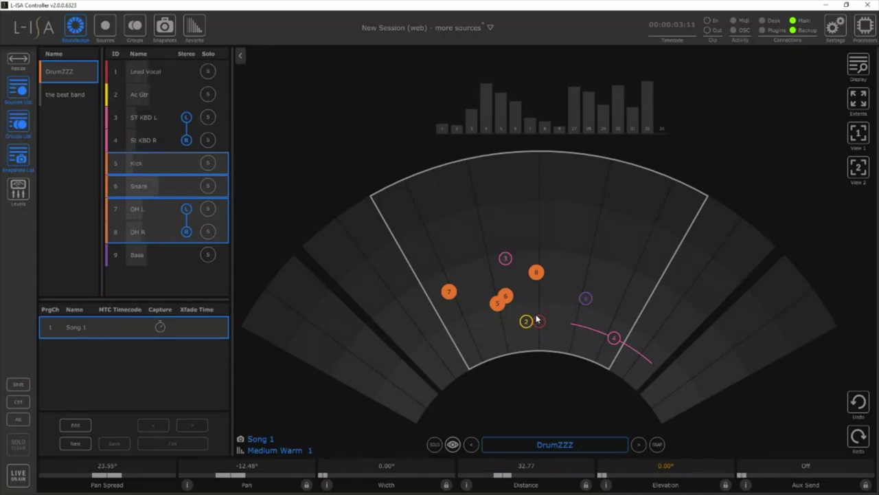
Step: Shift Ac Gtr slightly in the soundscape and restore its position by firing the Song 1 snapshot
left_click(526, 320)
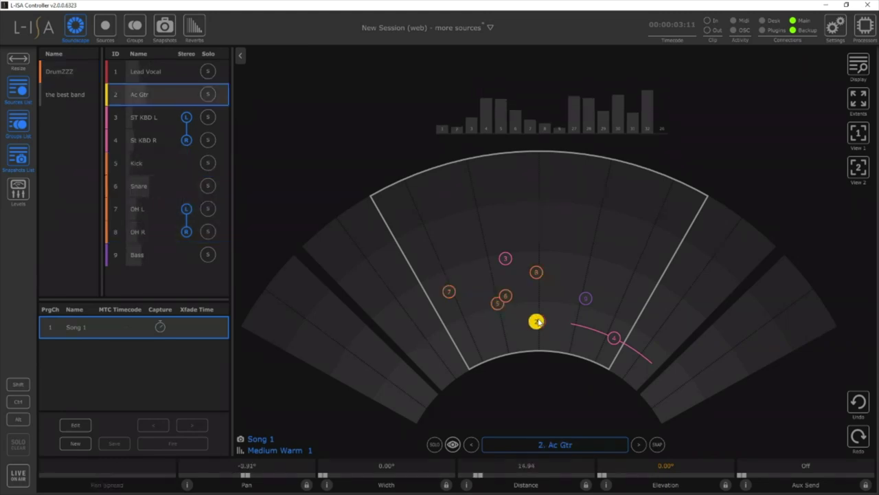
left_click_drag(527, 321, 530, 323)
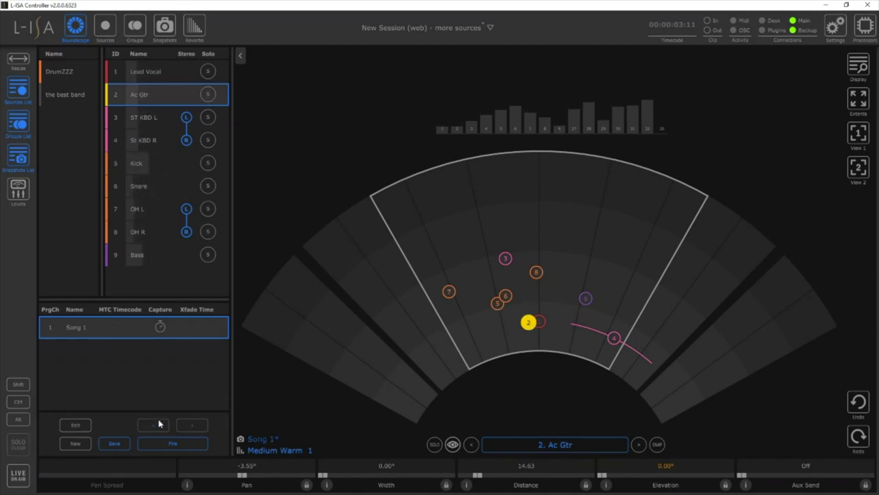
left_click(192, 444)
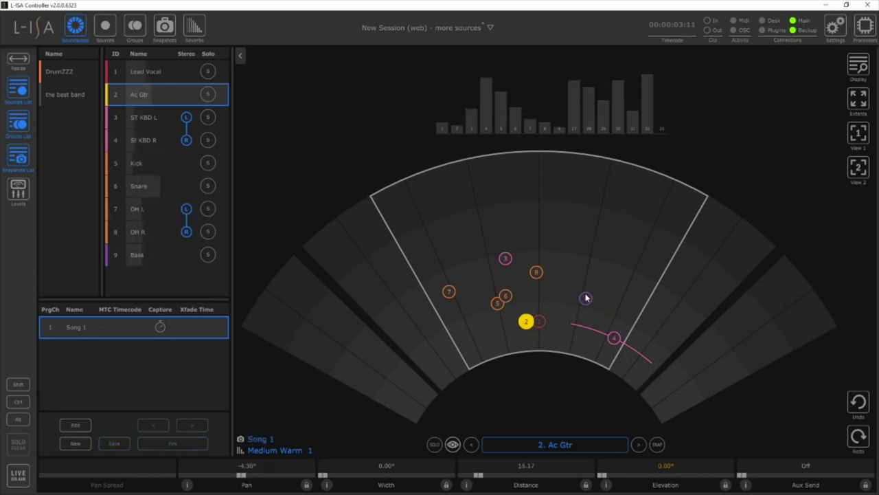
Step: Move Ac Gtr to about 9.7° pan and 30 distance, and Bass to about -2.9° pan and 17 distance
left_click(584, 298)
mouse_move(576, 300)
left_mouse_down()
mouse_move(520, 303)
mouse_move(526, 320)
mouse_move(574, 296)
left_mouse_up()
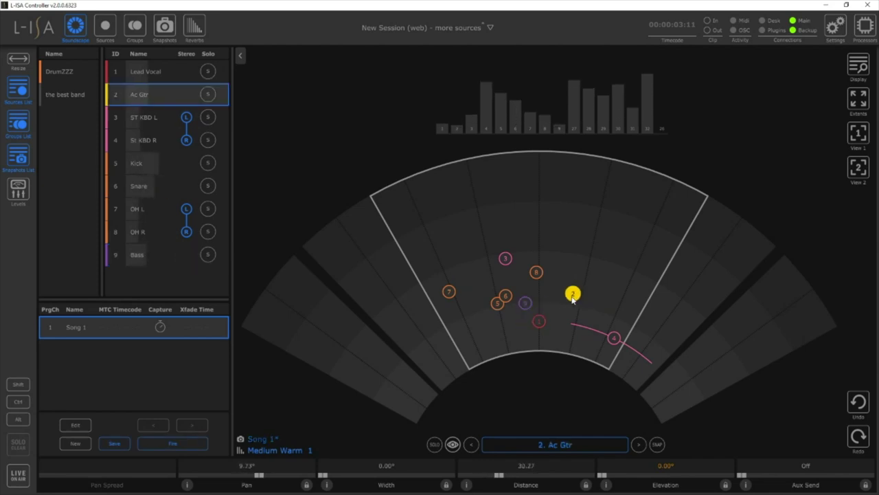
left_click_drag(526, 308, 531, 319)
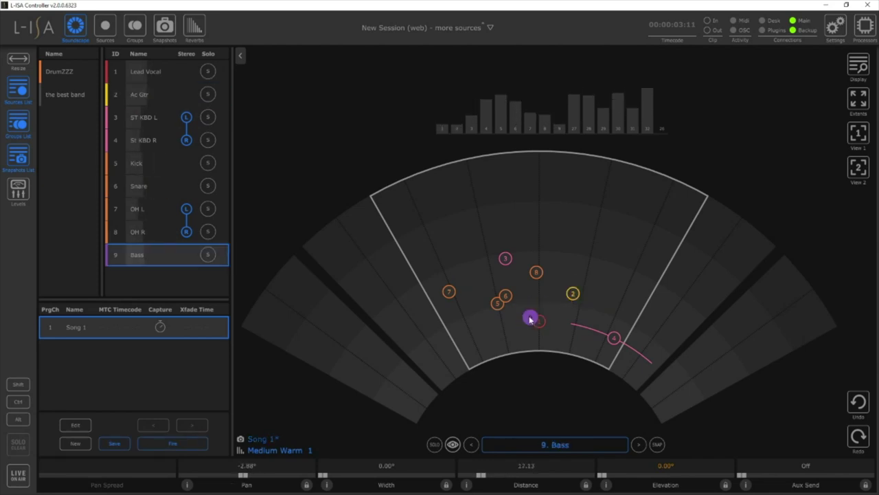
Step: Widen the Ac Gtr source to about 25°
left_click(572, 294)
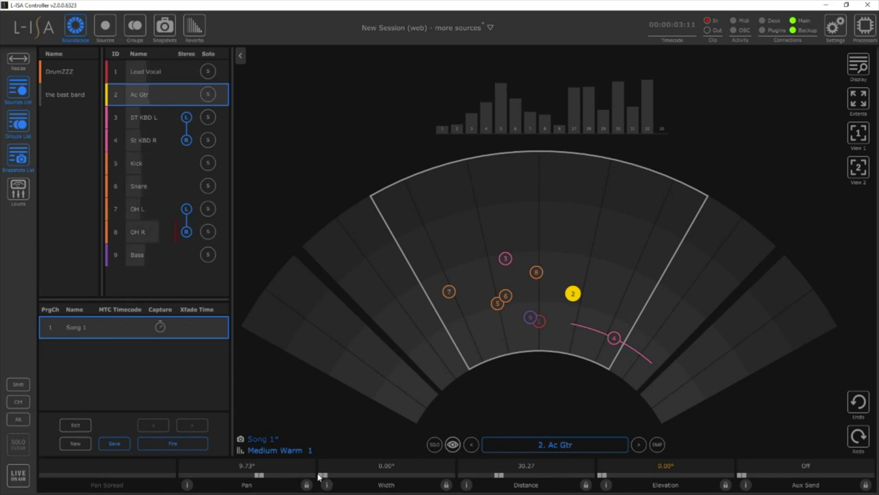
left_click_drag(324, 477, 331, 477)
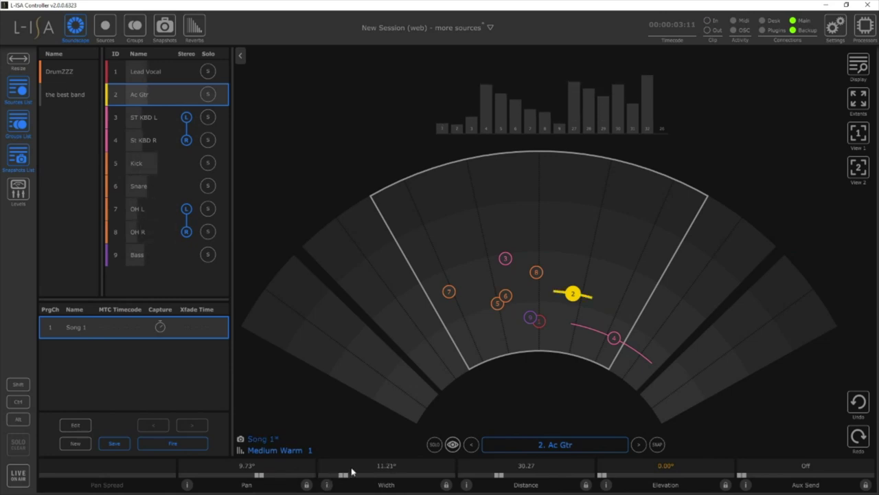
left_click_drag(351, 471, 375, 473)
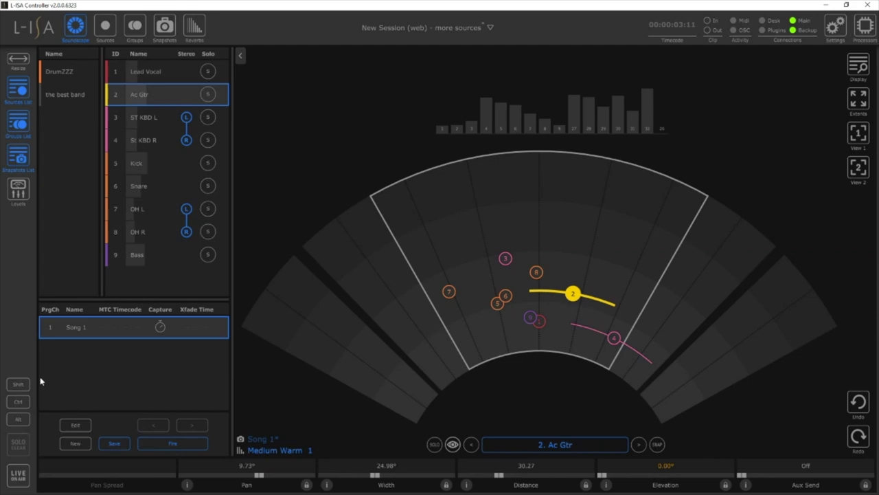
Step: Create a new snapshot named song 2 from the current source positions
key("ctrl+n")
type("song 2")
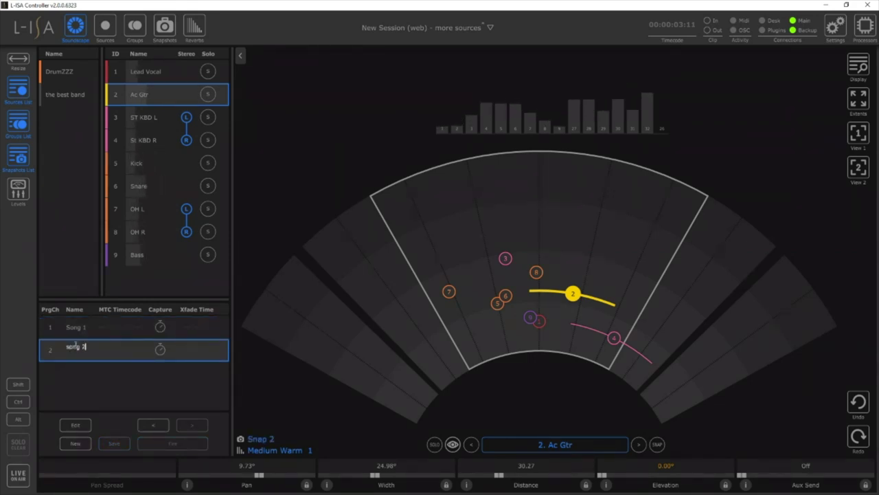
key("Return")
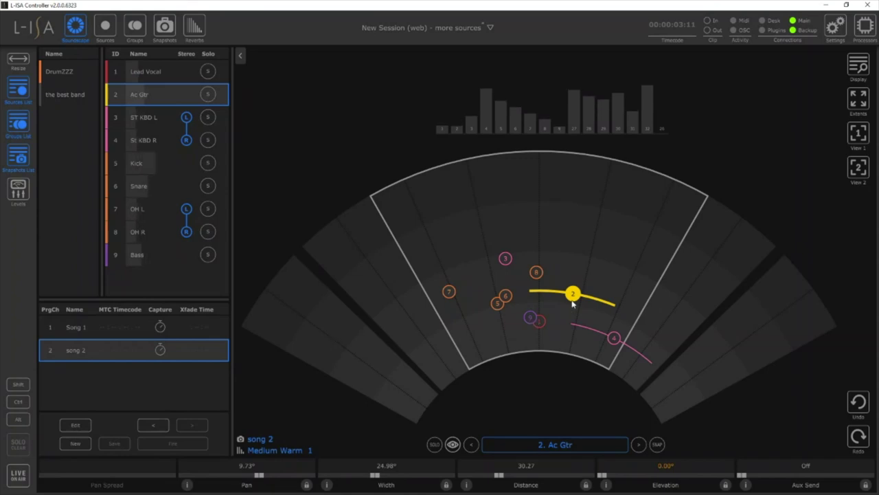
Step: Reposition Ac Gtr at about 25° pan, the DrumZZZ group at about 61 distance, and Bass at about 9.9° pan and 27 distance
left_click_drag(572, 296, 619, 319)
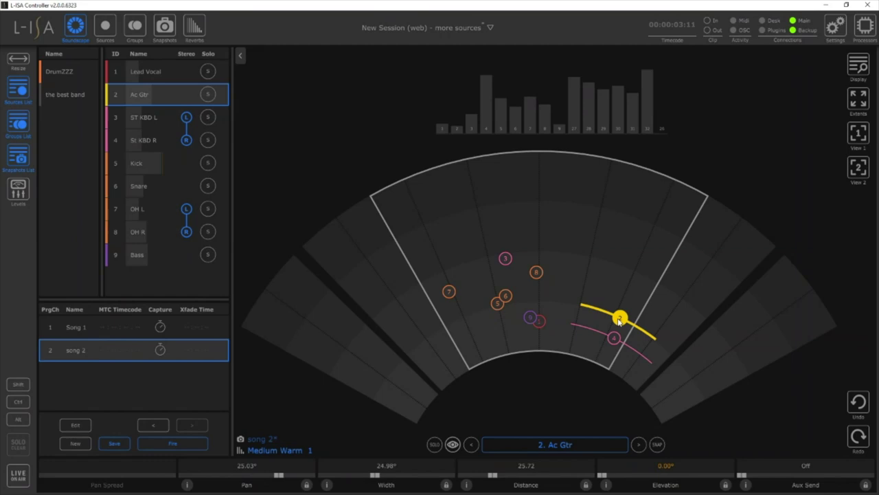
left_click(78, 62)
left_click_drag(499, 303, 485, 246)
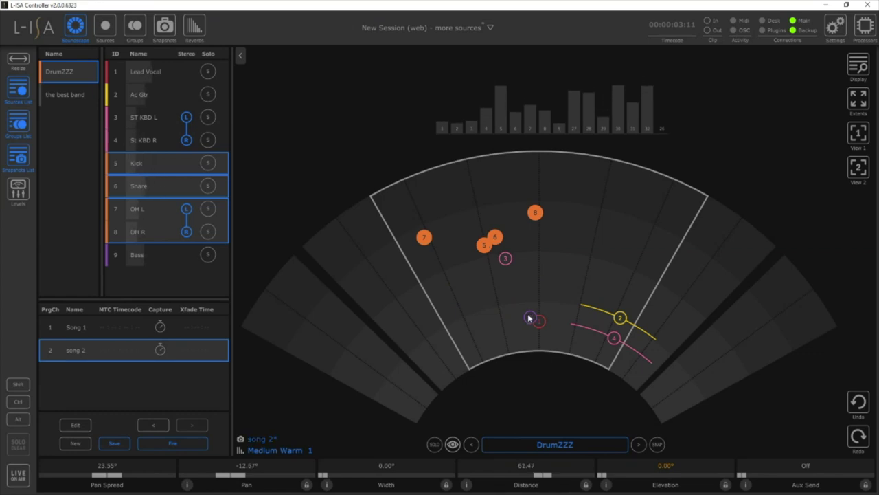
left_click_drag(528, 315, 572, 300)
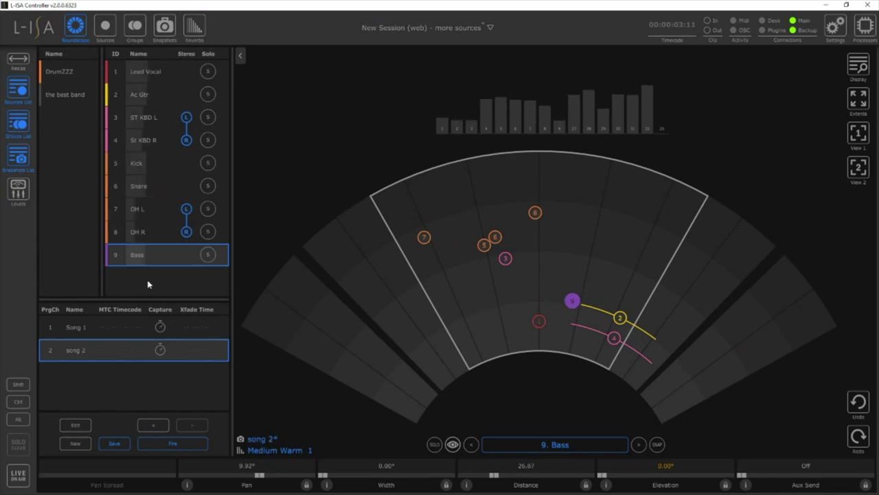
Step: Reset the ST KBD pair's pan to 0°, width to 0° and distance to 15
left_click(132, 141)
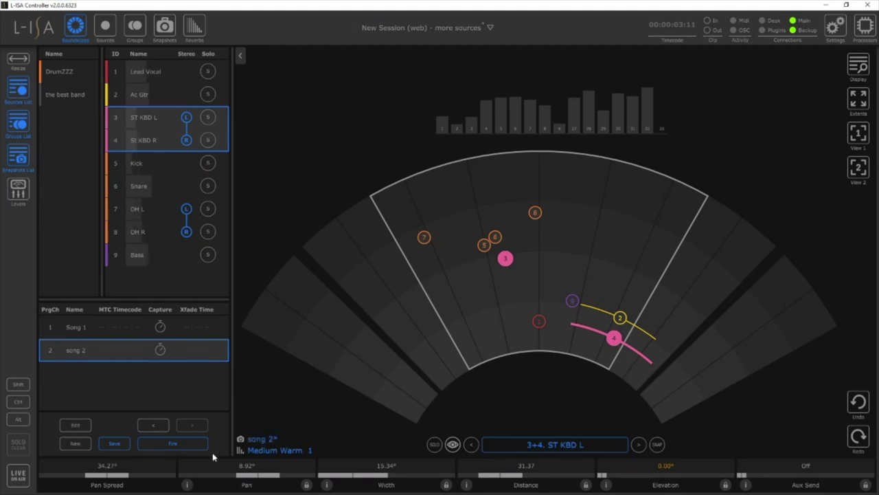
left_click(188, 484)
left_click(327, 484)
left_click(465, 485)
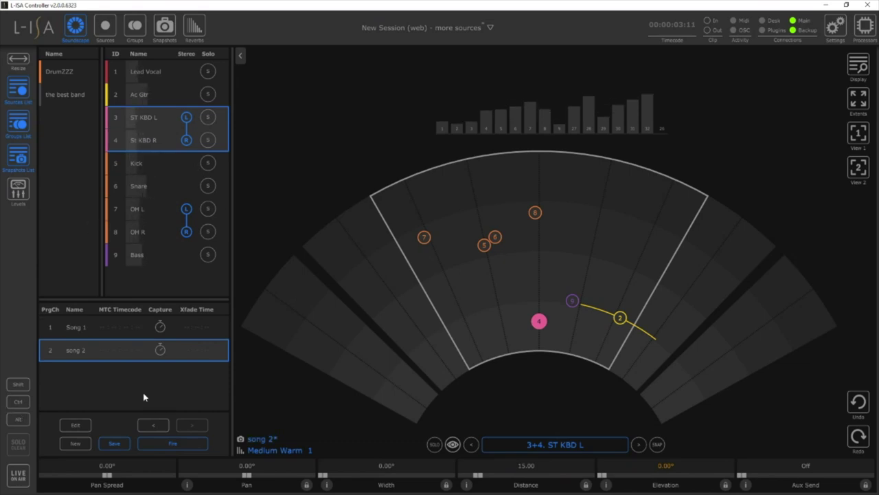
Step: Separate the linked ST KBD pair to a pan spread of about 18° in the soundscape, and undo the move
key("alt")
left_click_drag(538, 323, 513, 324)
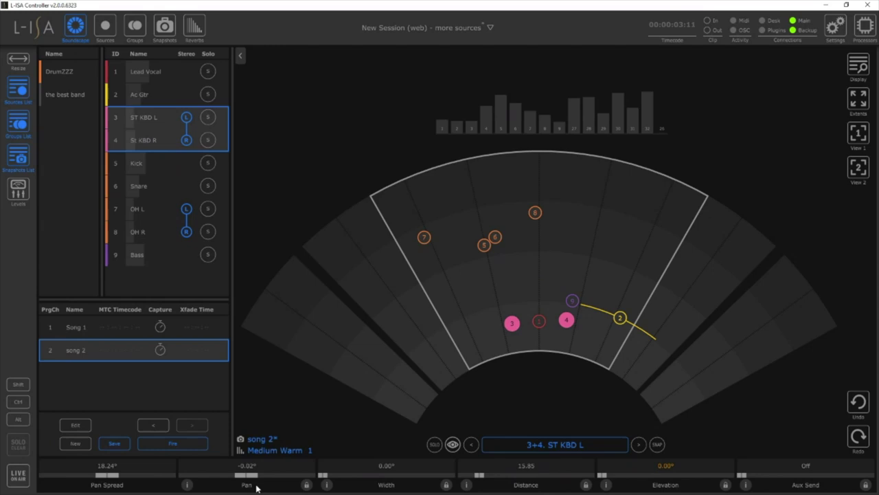
key("ctrl+z")
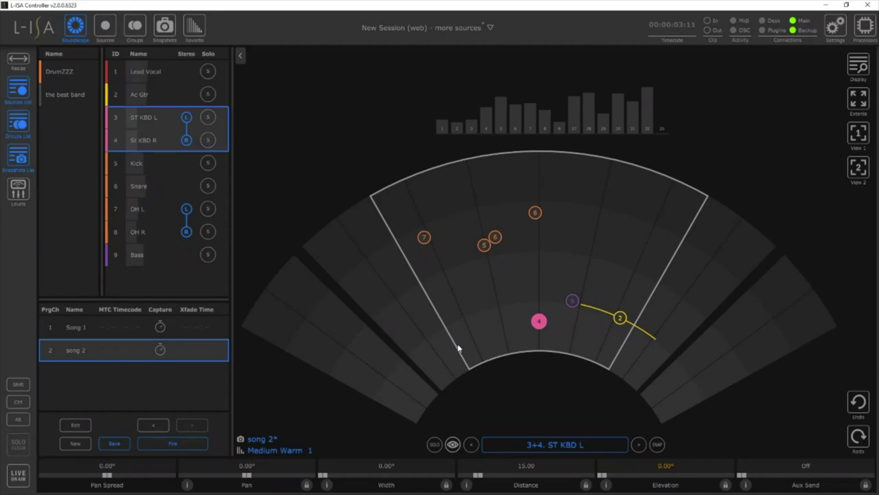
Step: Unlink the ST KBD pair and move its R source to about 8.5° pan and its L source to about -8.7° pan
left_click(539, 321)
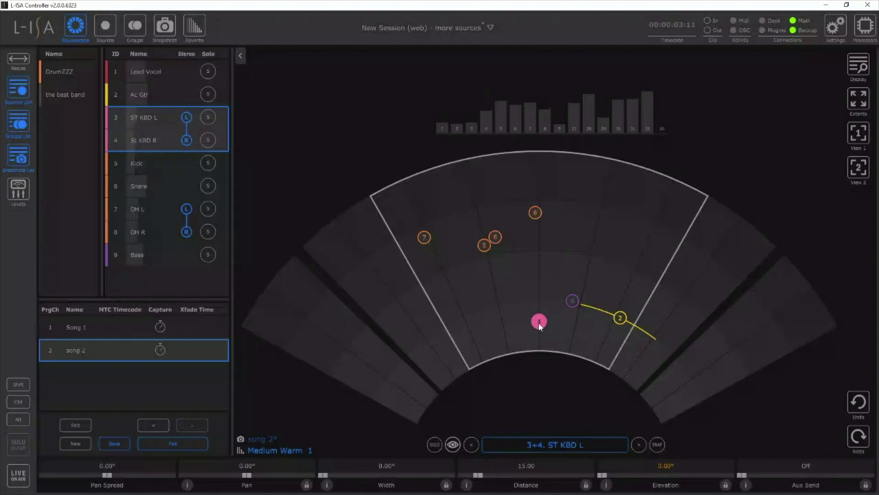
left_click(187, 129)
left_click_drag(539, 321, 563, 319)
left_click_drag(539, 321, 513, 321)
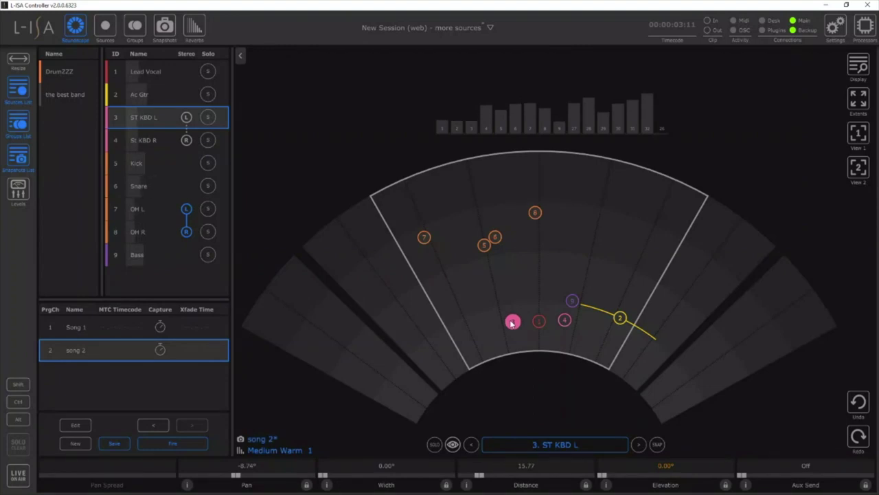
left_click_drag(512, 322, 512, 321)
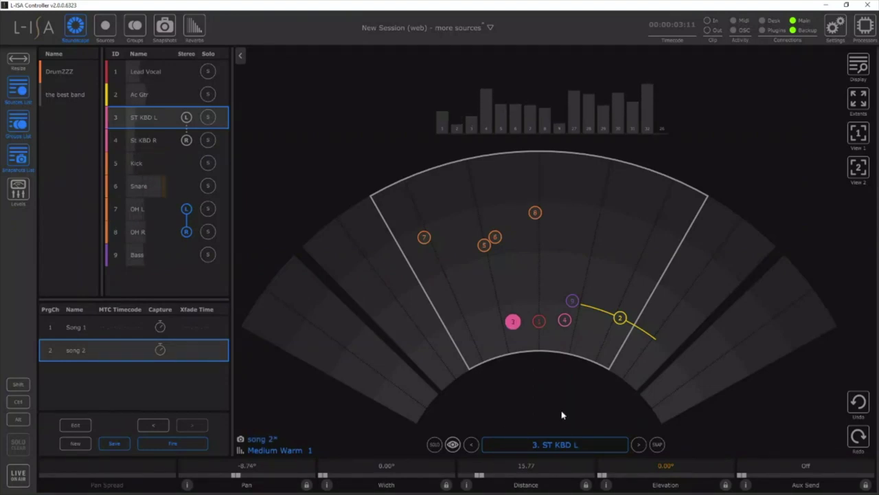
left_click(564, 319)
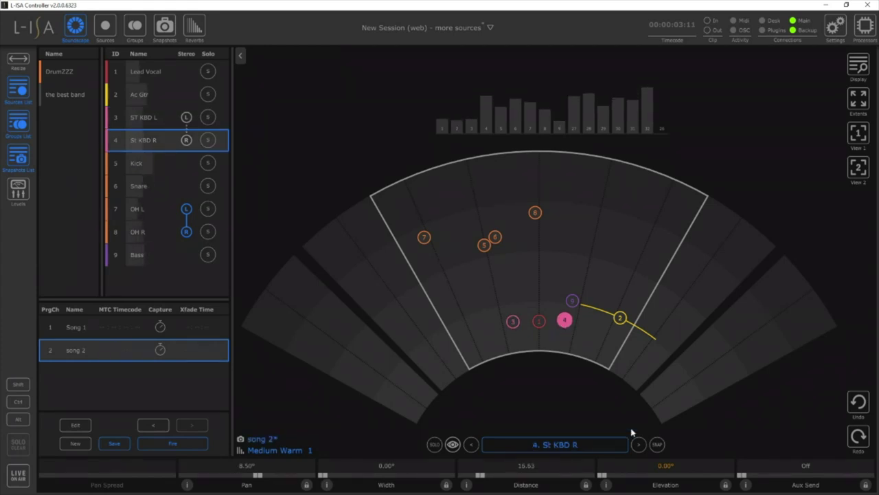
Step: Undo the separate moves of ST KBD L and R, and relink them as a stereo pair
left_click(859, 402)
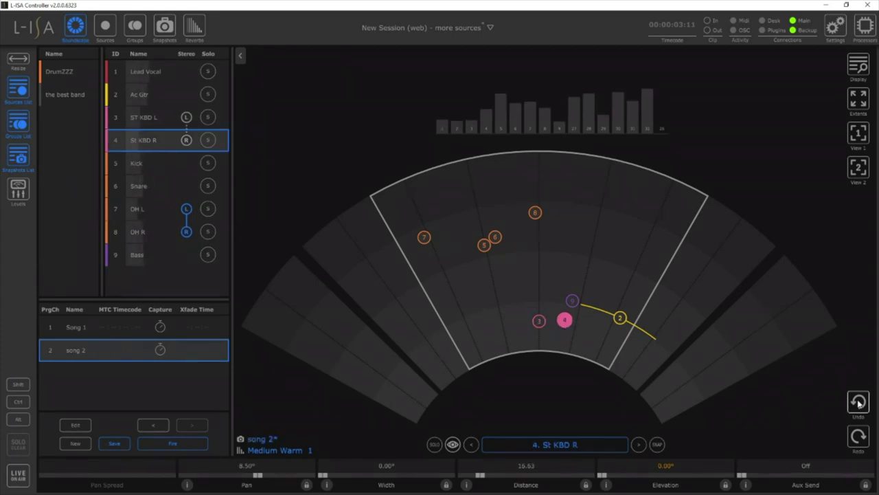
left_click(859, 402)
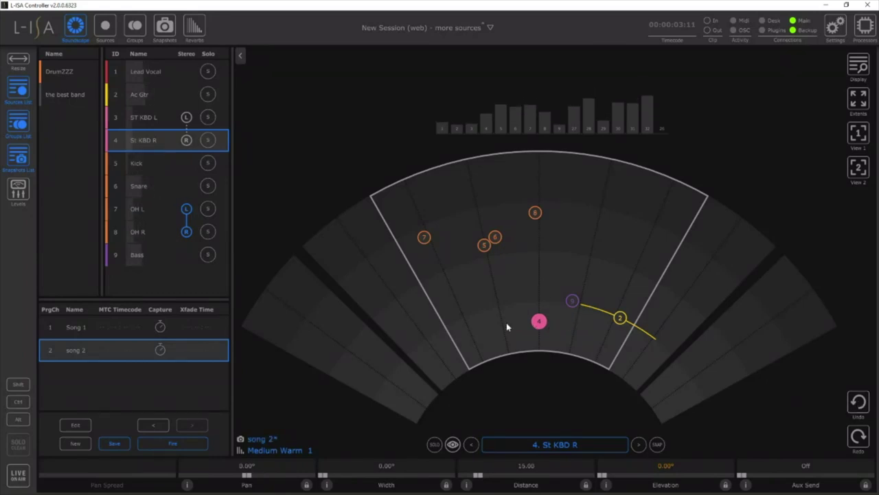
left_click(186, 132)
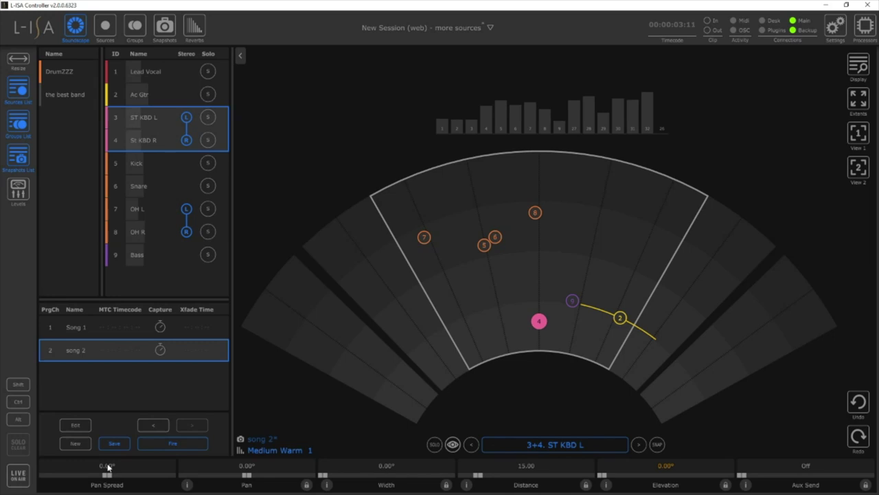
Step: Give the ST KBD pair a pan spread of about 28° and set its pan to 10°
left_click_drag(108, 467, 84, 462)
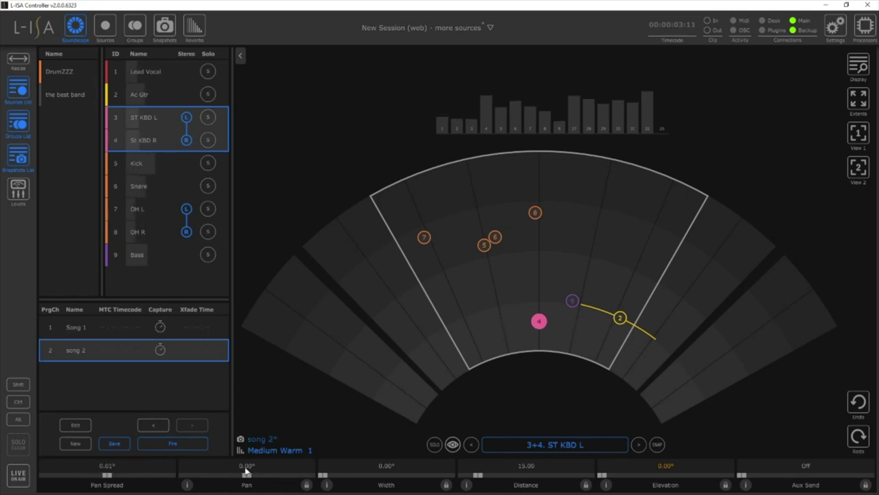
left_click_drag(107, 465, 142, 465)
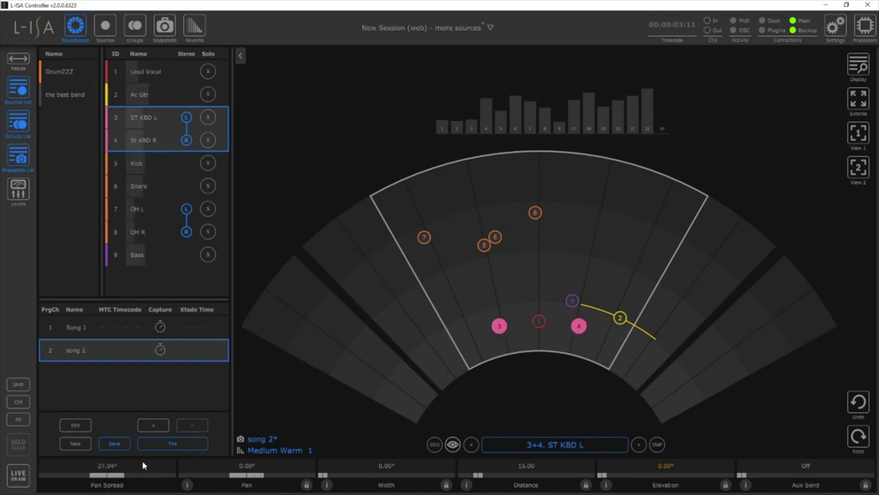
double_click(246, 465)
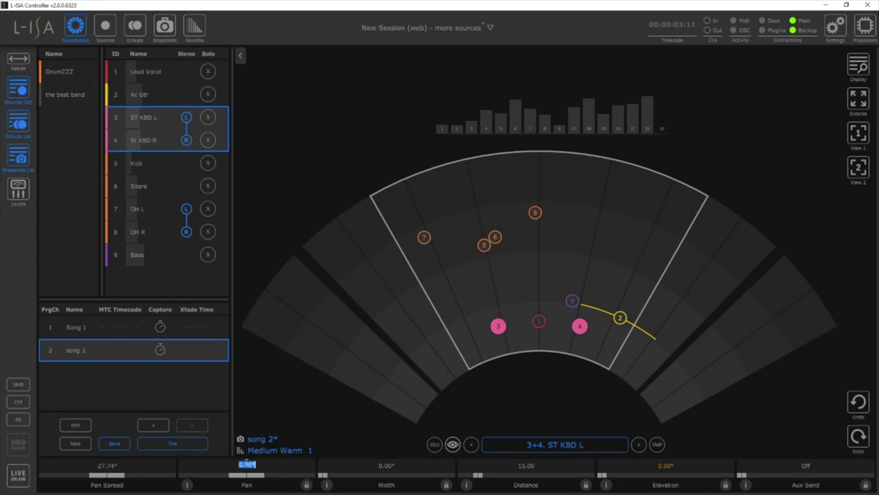
type("10")
key("Return")
Step: Narrow the ST KBD pair's pan spread to about 26° and set its pan to 0°
mouse_move(124, 476)
left_mouse_down()
mouse_move(104, 478)
mouse_move(119, 474)
left_mouse_up()
left_click(247, 465)
key("BackSpace")
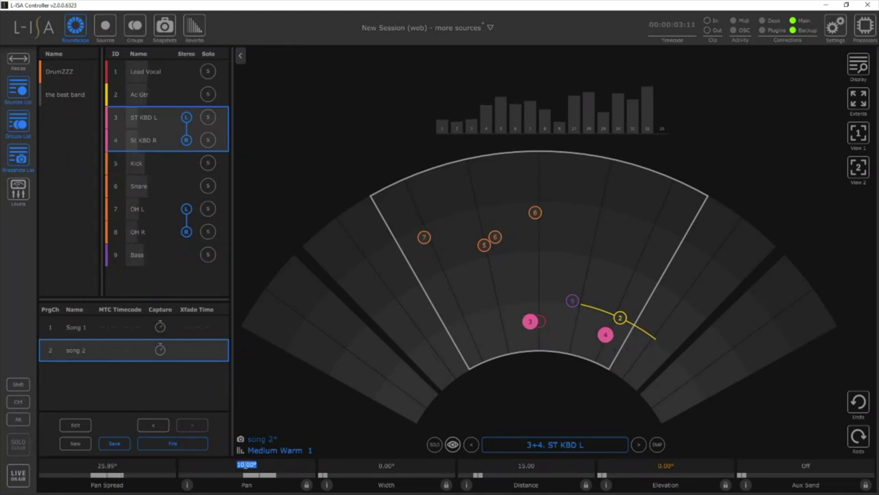
type("0")
key("Return")
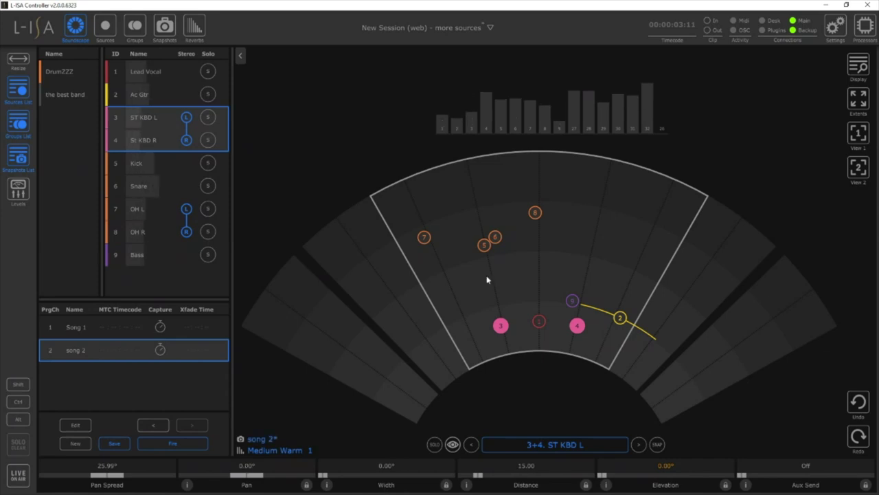
Step: Move the Bass source to about 10.7° pan and 28.3 distance, and store the positions as a new snapshot named song 3
left_click(575, 302)
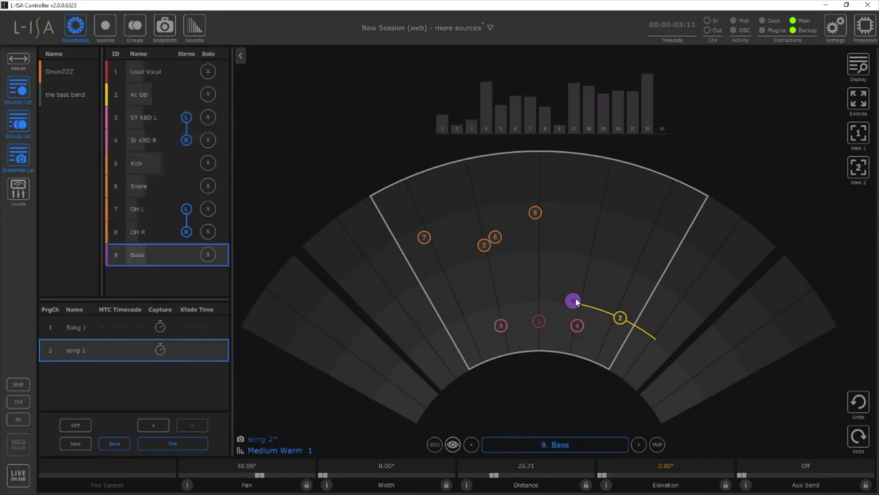
left_click(75, 444)
double_click(78, 377)
type("song ")
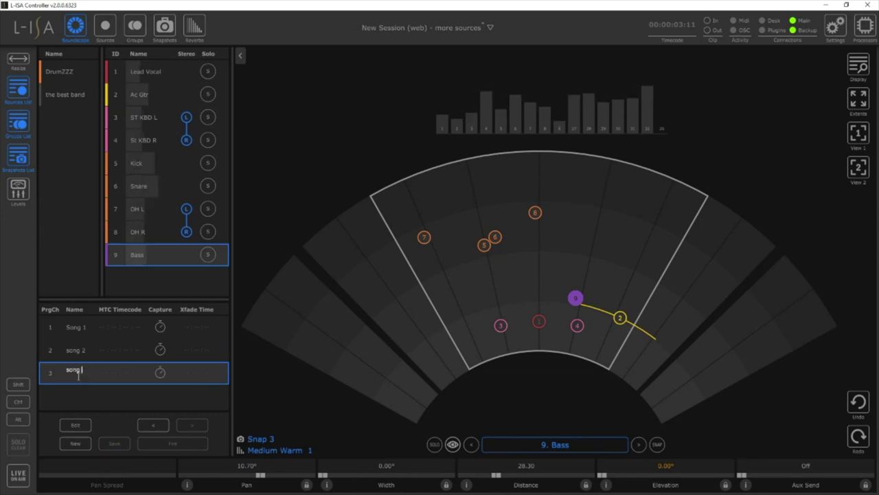
type("3")
key("Return")
Step: Recall the Song 1 snapshot, step forward through song 2 and song 3, and step back to Song 1
left_click(81, 334)
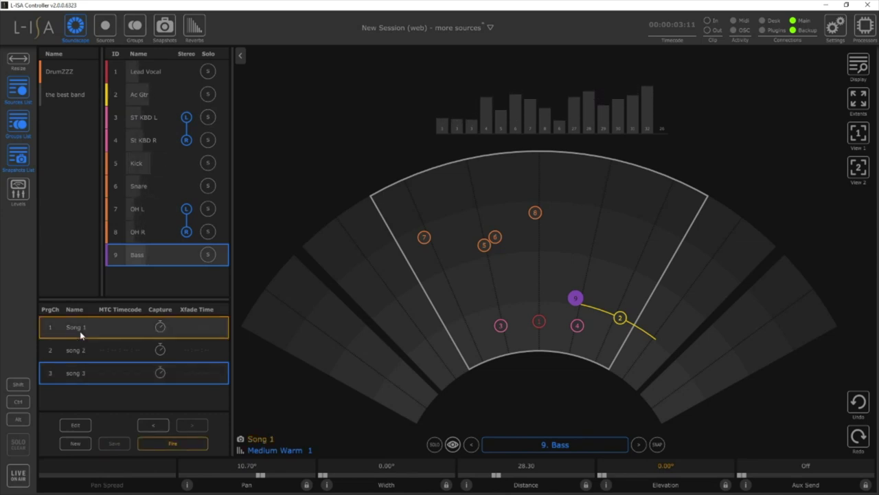
left_click(152, 443)
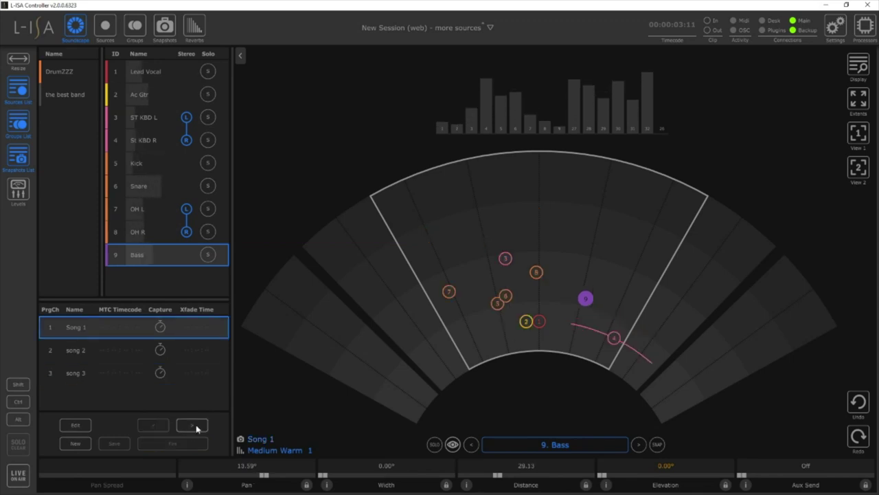
left_click(195, 426)
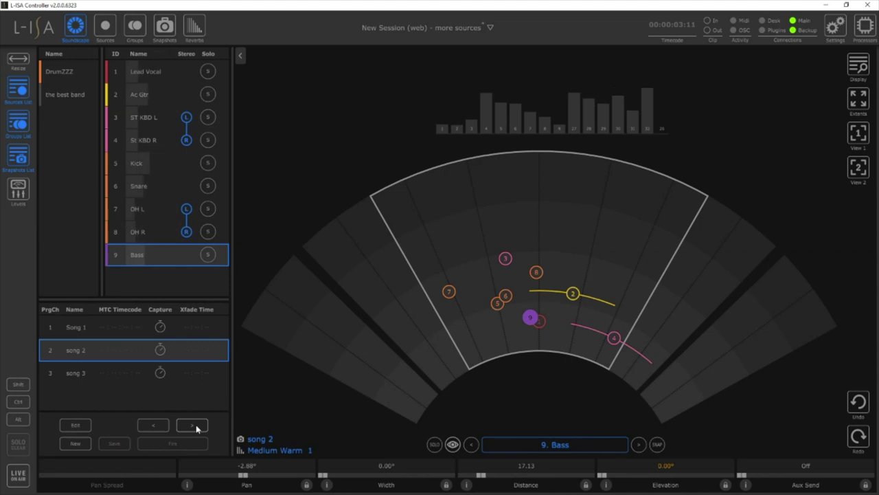
left_click(196, 427)
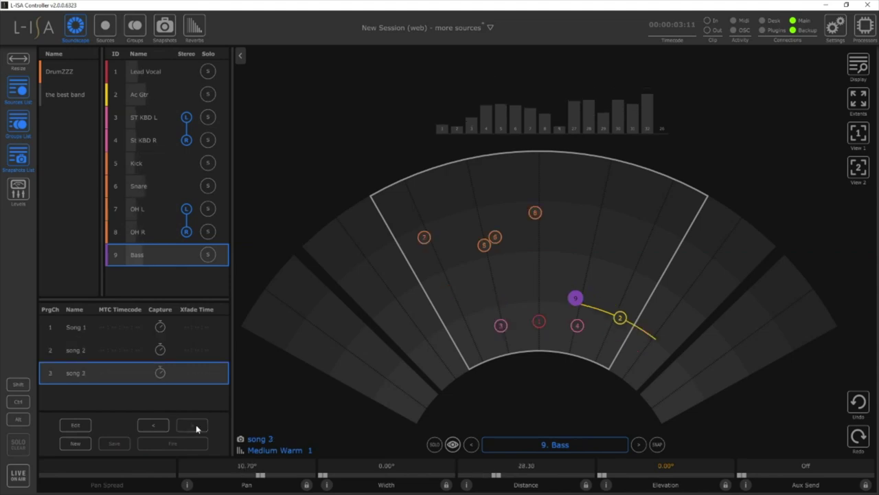
left_click(160, 427)
left_click(158, 426)
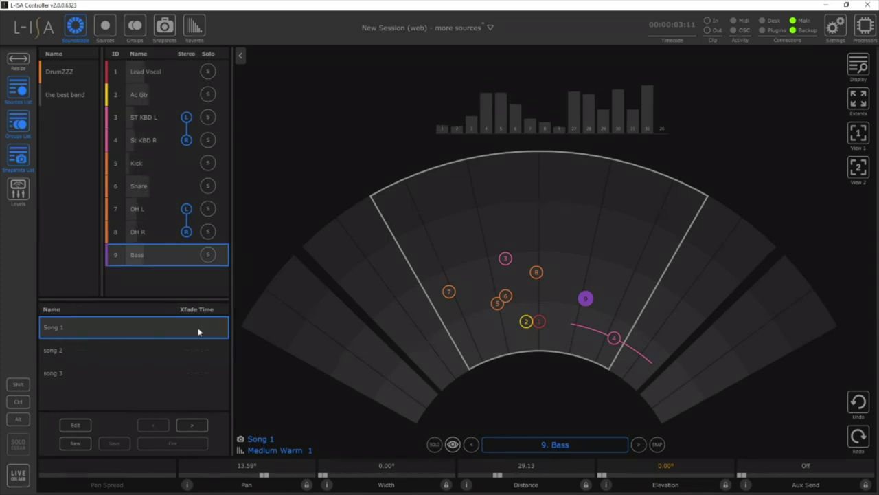
Step: Set the crossfade time of the song 2 snapshot to 3 seconds and of song 3 to 7 seconds
left_click(195, 351)
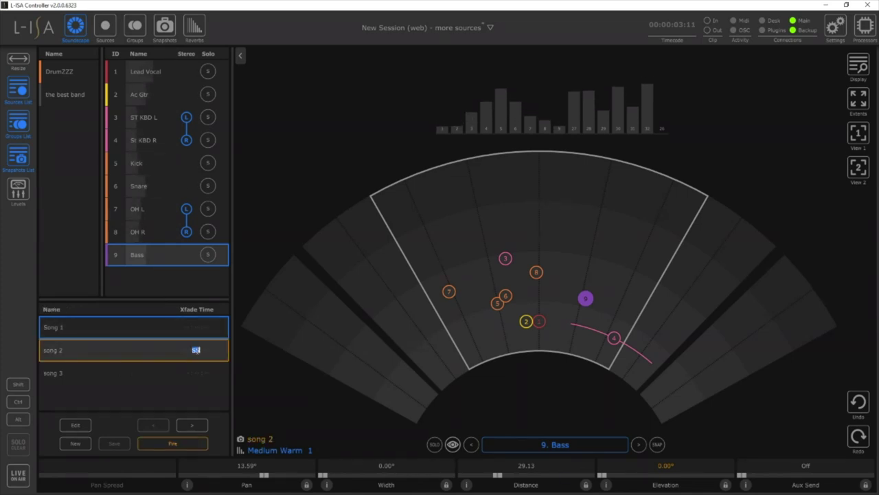
type("3")
key("Return")
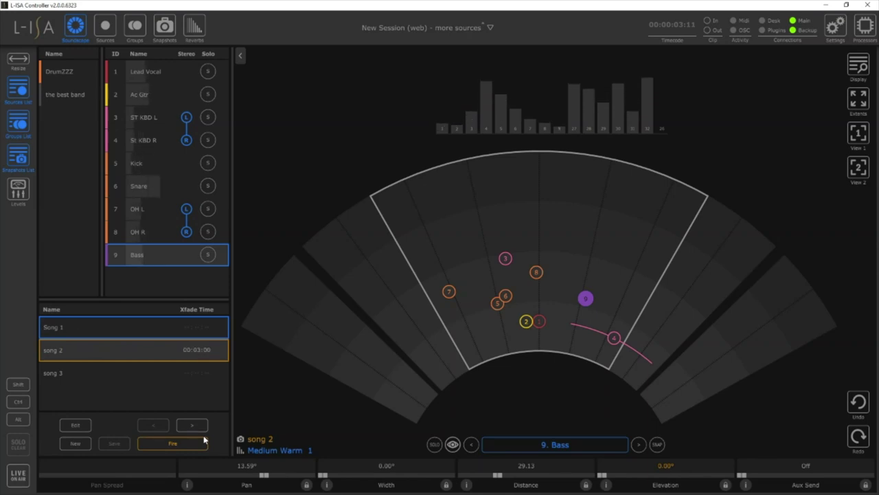
left_click(196, 372)
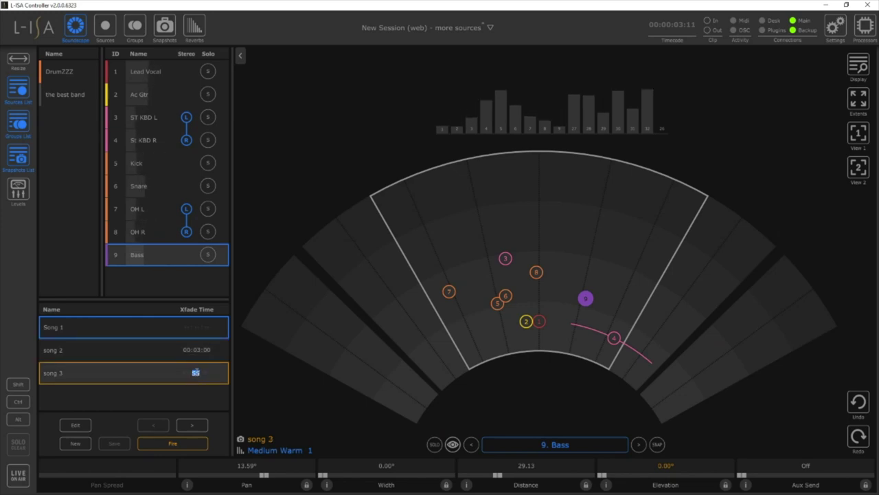
type("7")
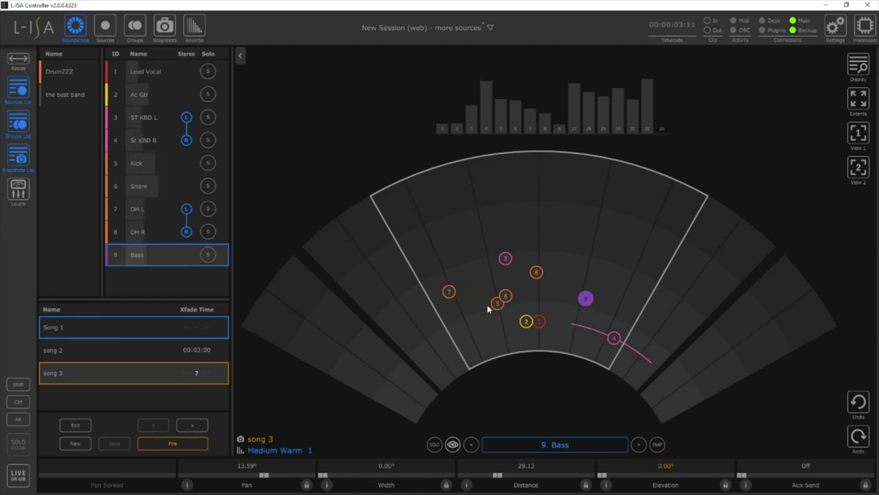
key("Return")
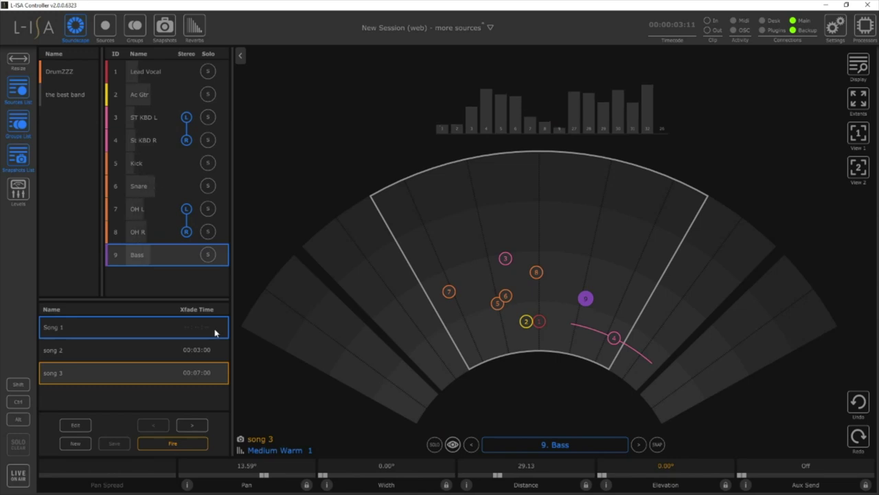
Step: Recall the song 2 snapshot with its crossfade, and advance to the song 3 snapshot
double_click(221, 350)
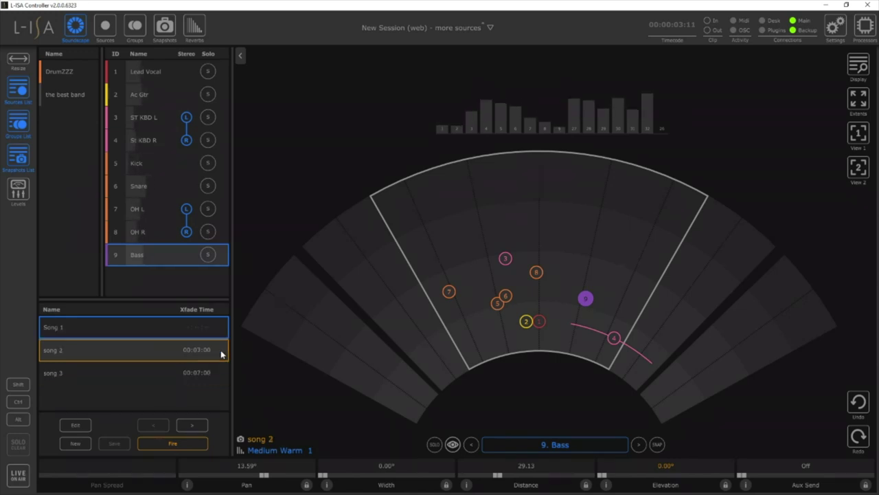
left_click(174, 444)
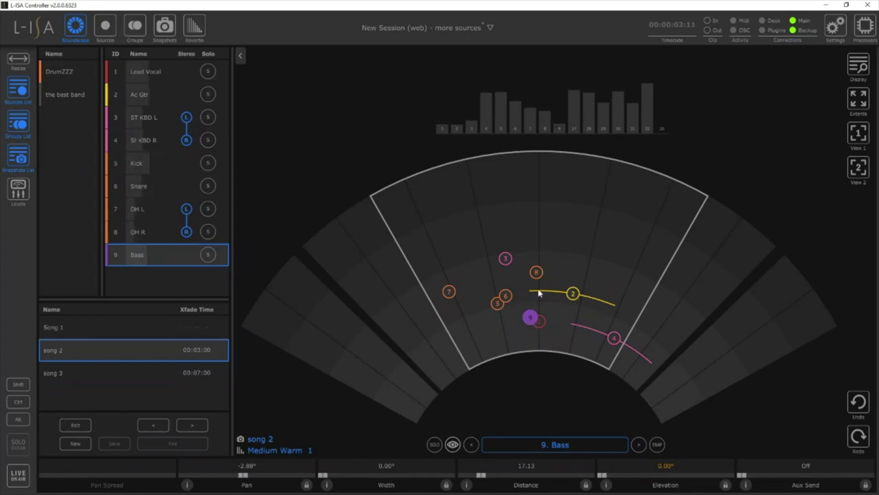
left_click(193, 425)
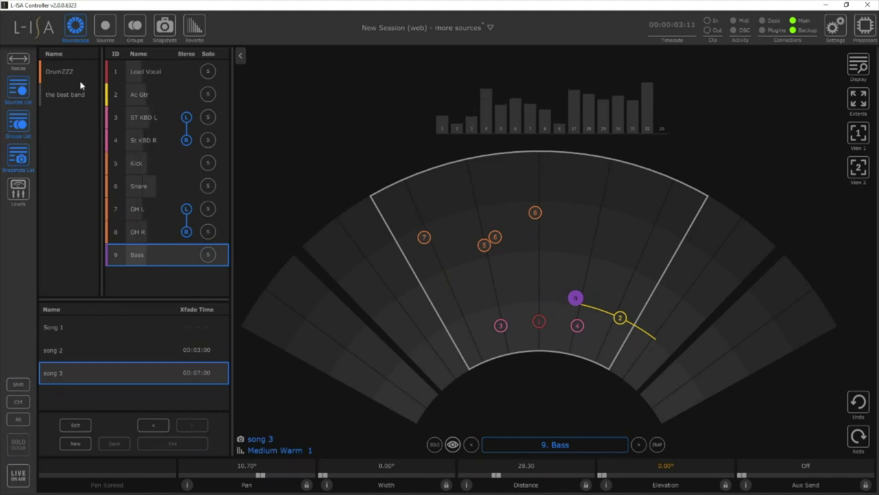
Step: Narrow the DrumZZZ group's pan spread to about 13.7° and save the change into the song 3 snapshot
left_click(74, 73)
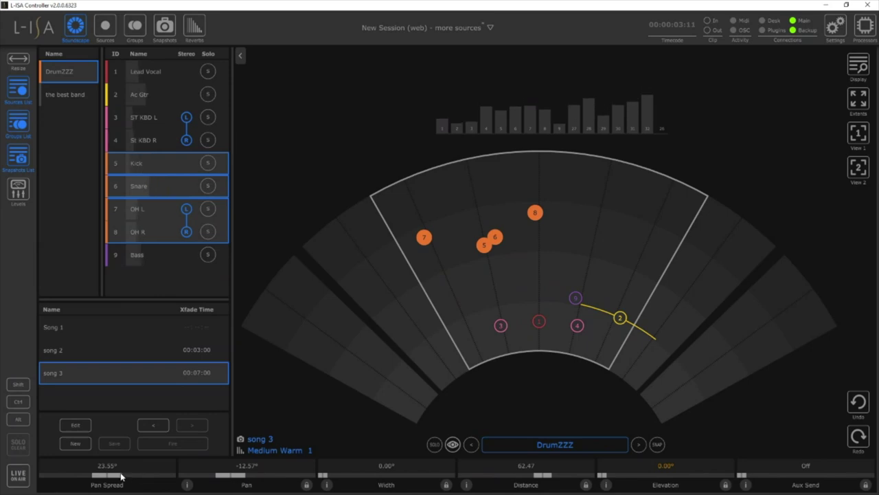
left_click_drag(121, 475, 108, 473)
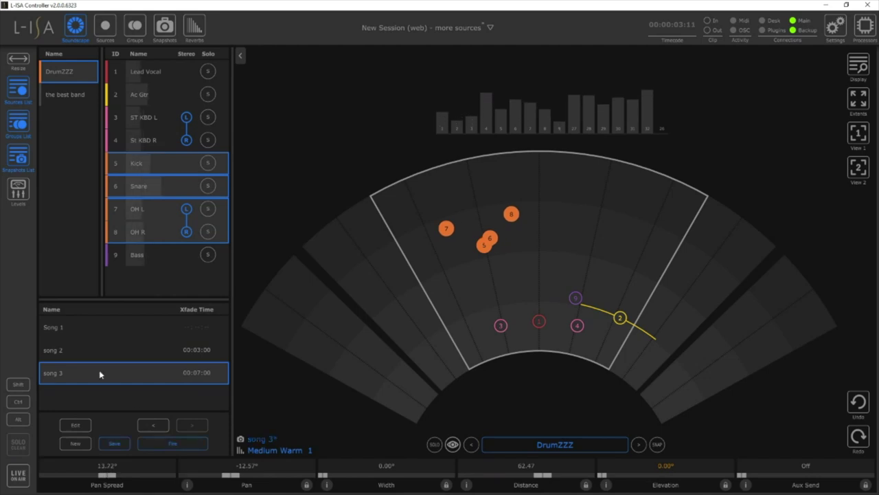
left_click(117, 443)
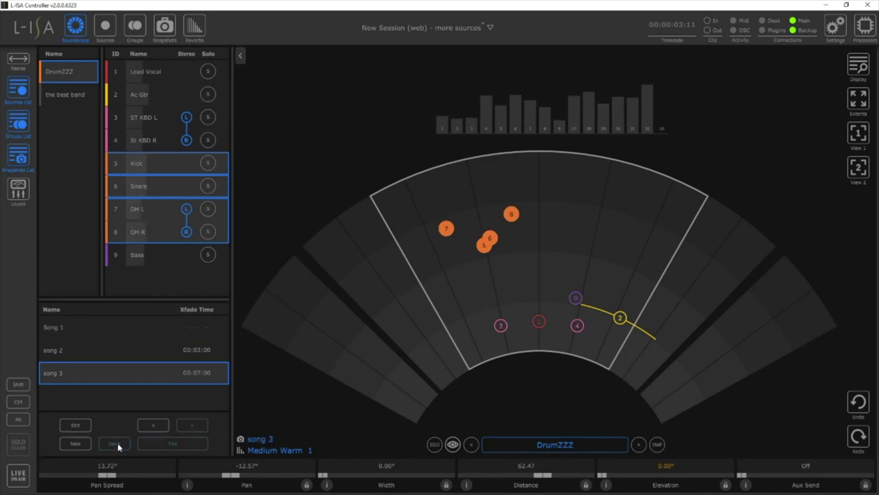
Step: Select the Song 1 snapshot without recalling it, and recall the song 2 snapshot instead
left_click(126, 330)
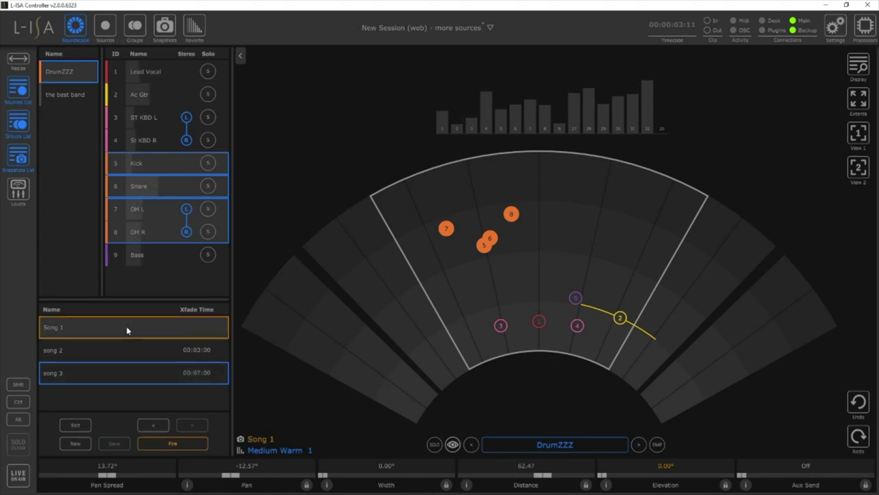
left_click(126, 359)
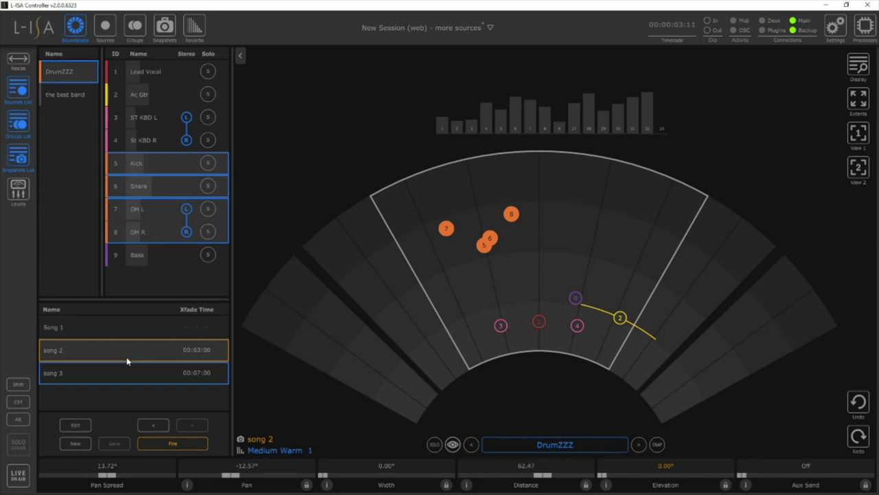
left_click(173, 443)
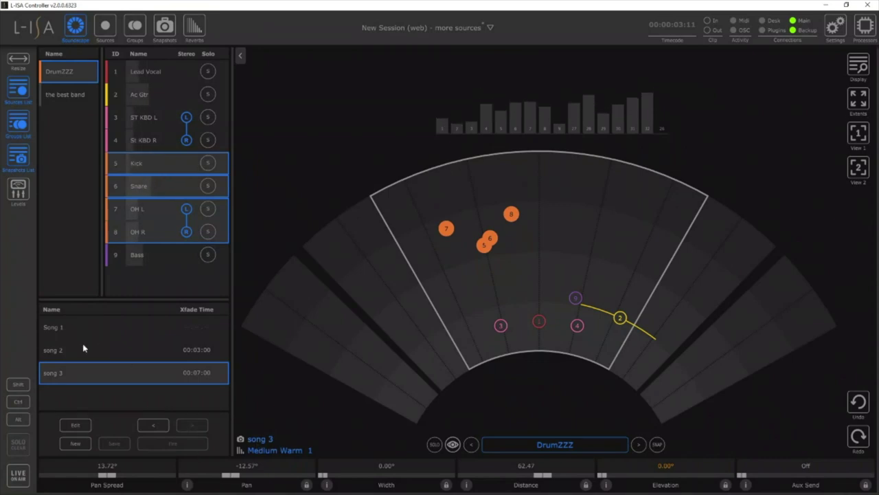
Step: Show the MIDI Program Change column in the snapshot list
right_click(55, 310)
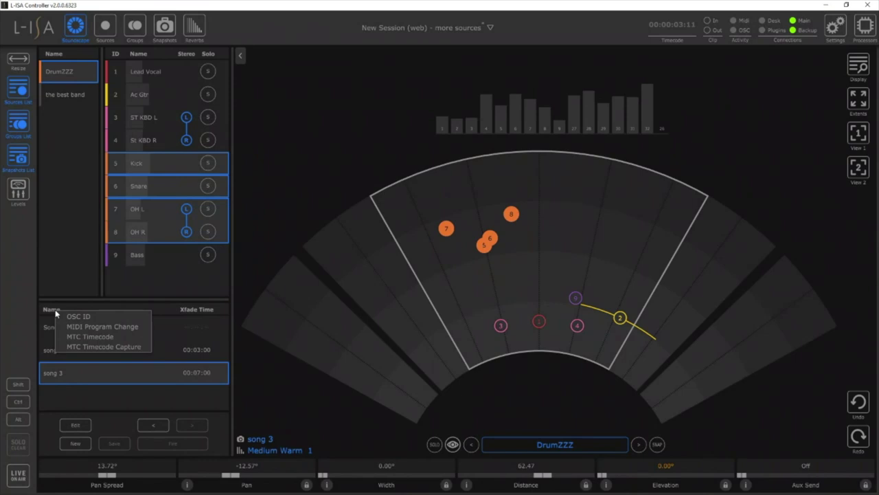
left_click(76, 327)
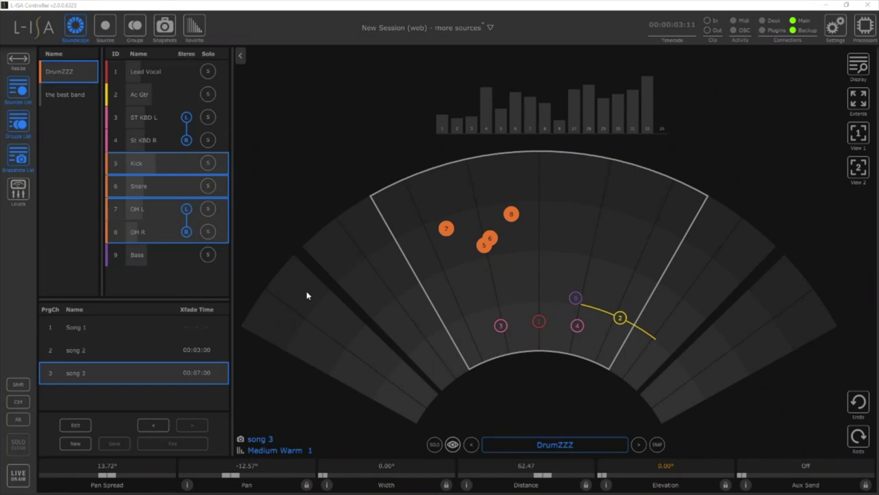
Step: Switch to REAPER and unmute the Midi pgm change track
key("alt+Tab")
left_click(112, 123)
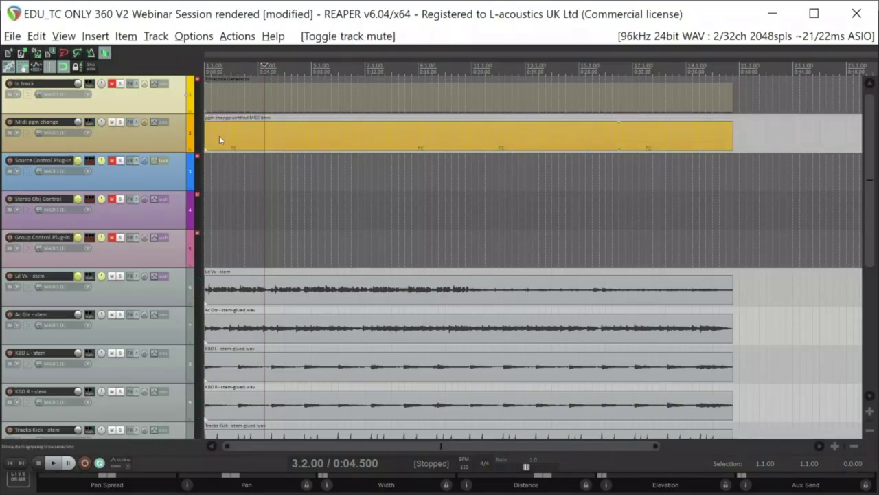
Step: Open the pgm change item in the MIDI editor, and move and narrow the editor window over the arrangement
left_click(255, 135)
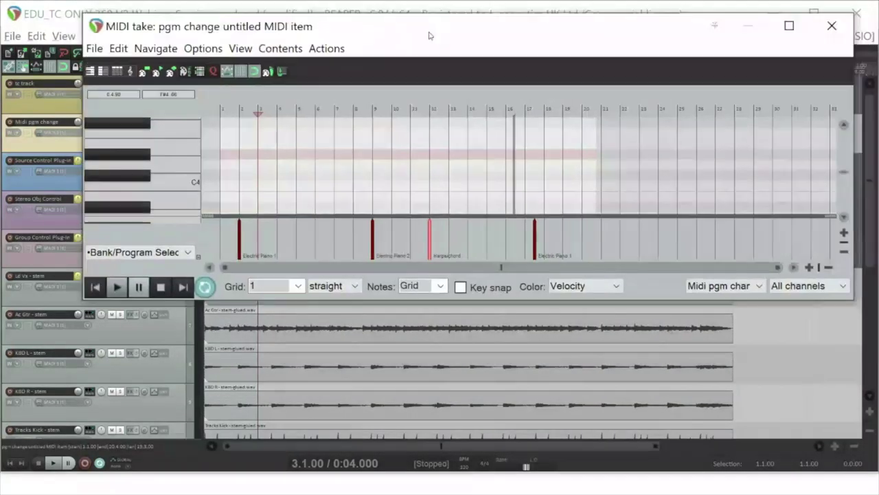
left_click_drag(430, 33, 423, 131)
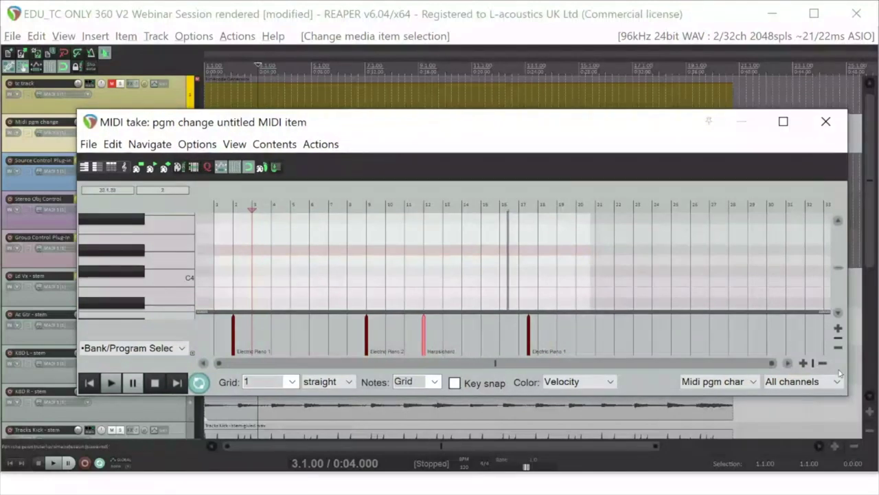
left_click_drag(839, 373, 461, 395)
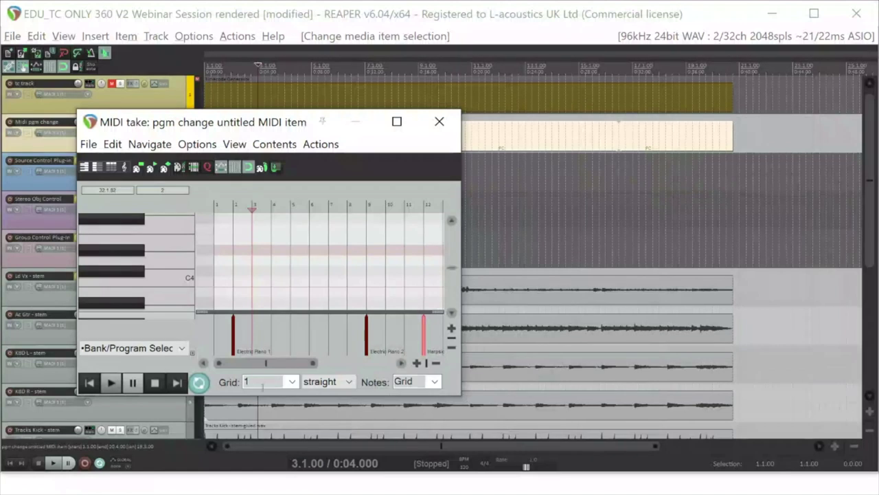
Step: Inspect the program numbers of the three program change events at bars 2, 9 and 12 in the MIDI editor
left_click(233, 343)
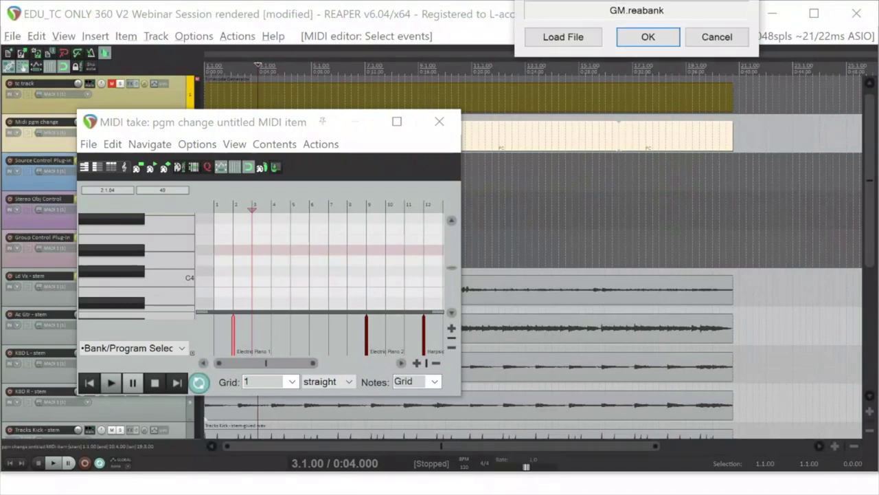
left_click_drag(668, 86, 664, 78)
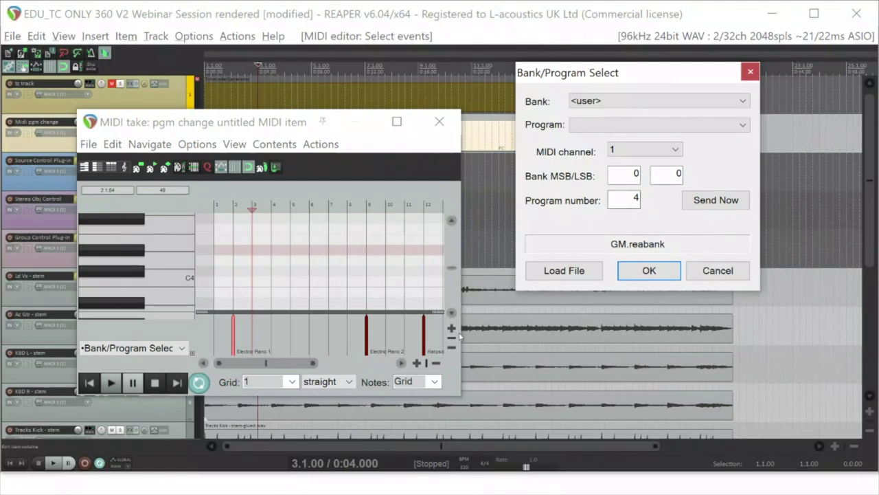
left_click(701, 270)
double_click(366, 335)
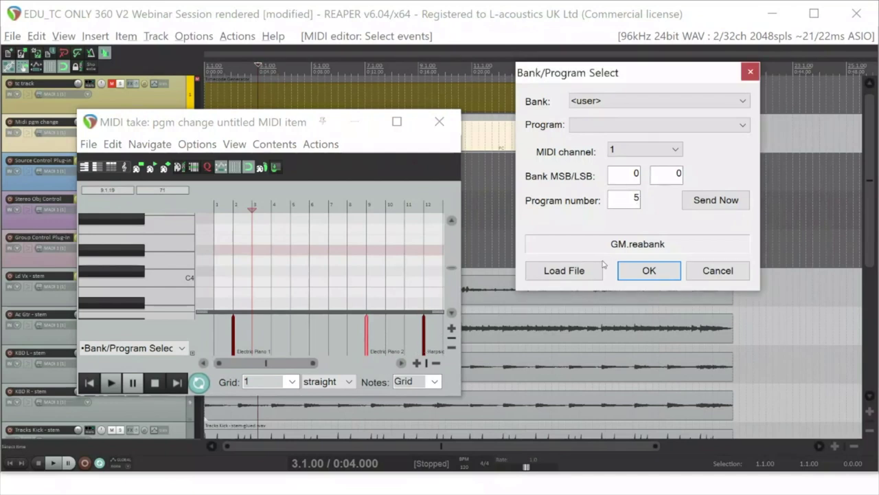
left_click(718, 269)
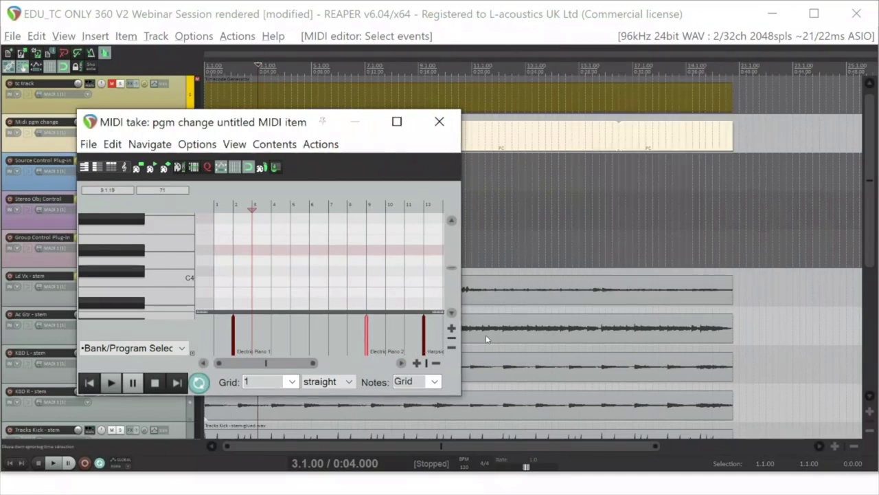
left_click(424, 327)
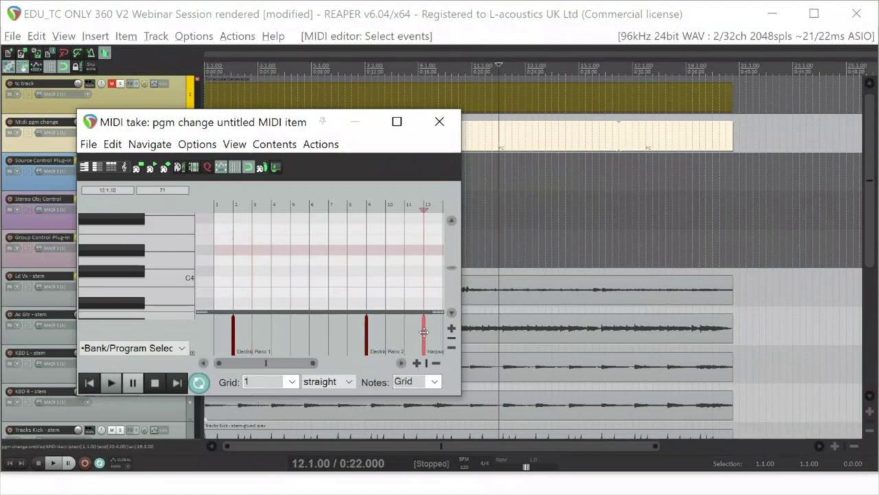
double_click(424, 335)
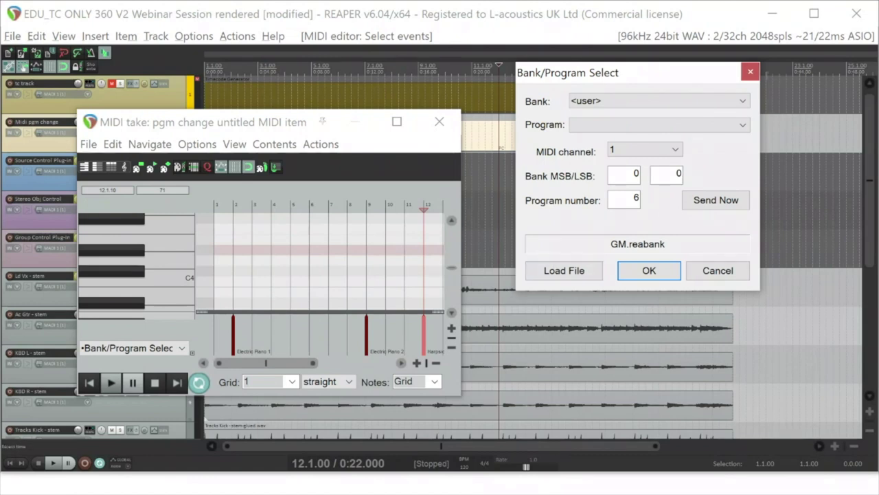
left_click(750, 72)
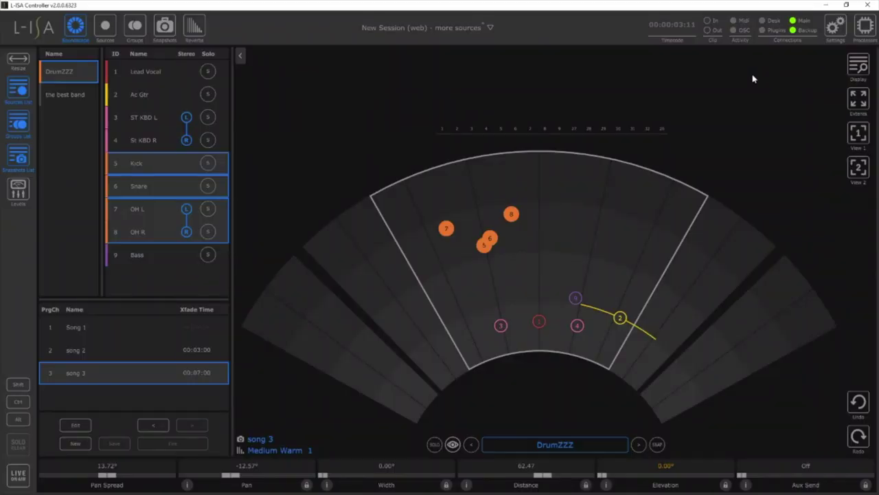
Step: In L-ISA Controller, assign MIDI program change 4 to Song 1, 5 to song 2 and 6 to song 3
left_click(55, 326)
type("4")
key("Return")
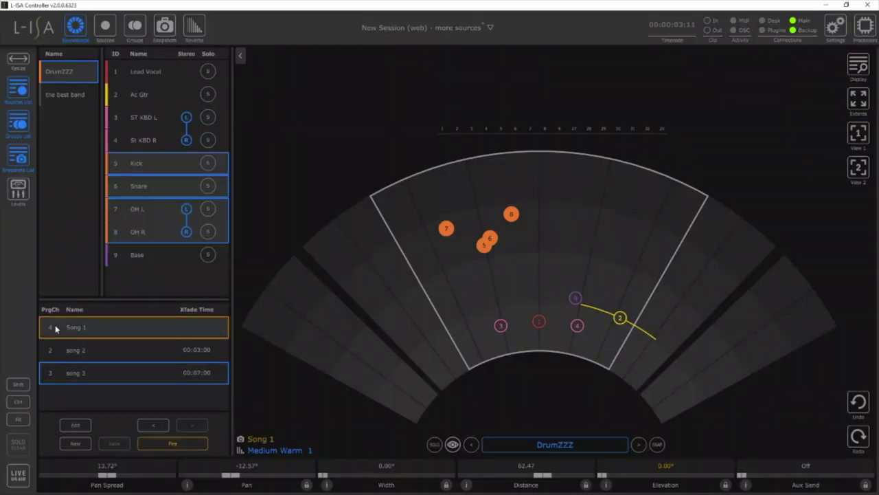
double_click(51, 349)
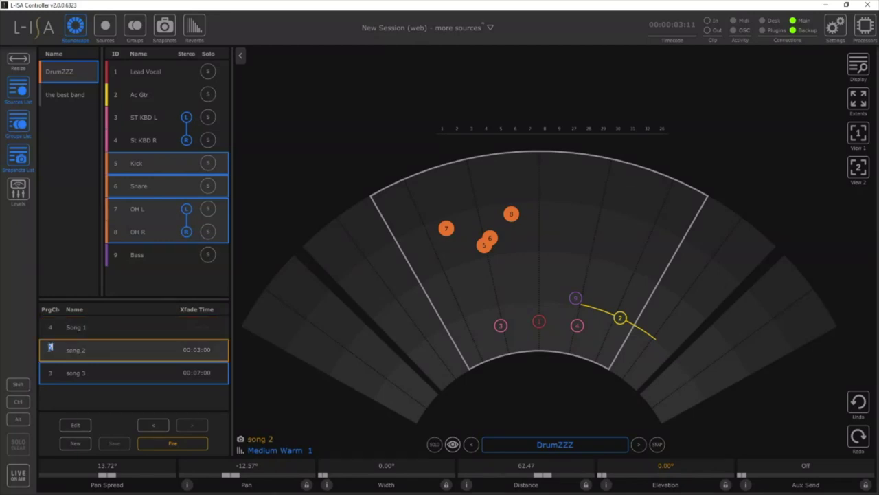
double_click(51, 372)
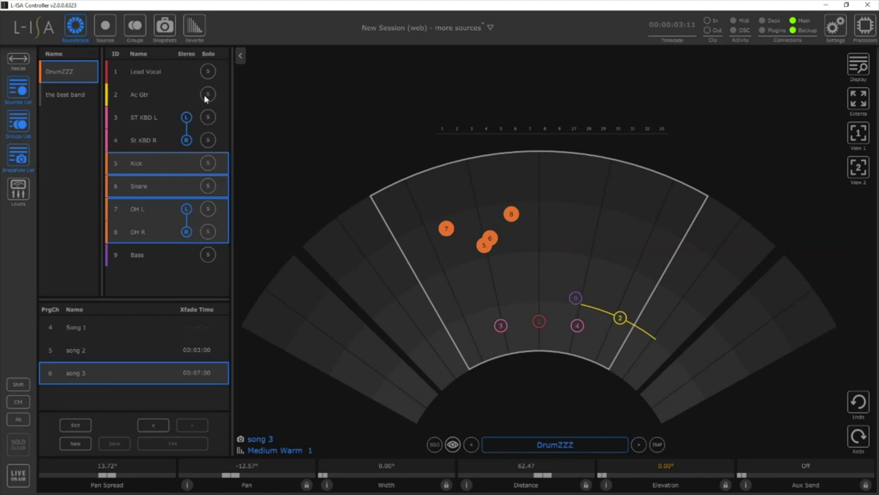
Step: Set the MIDI interface to Inter App MIDI in the L-ISA settings
left_click(836, 33)
left_click(196, 57)
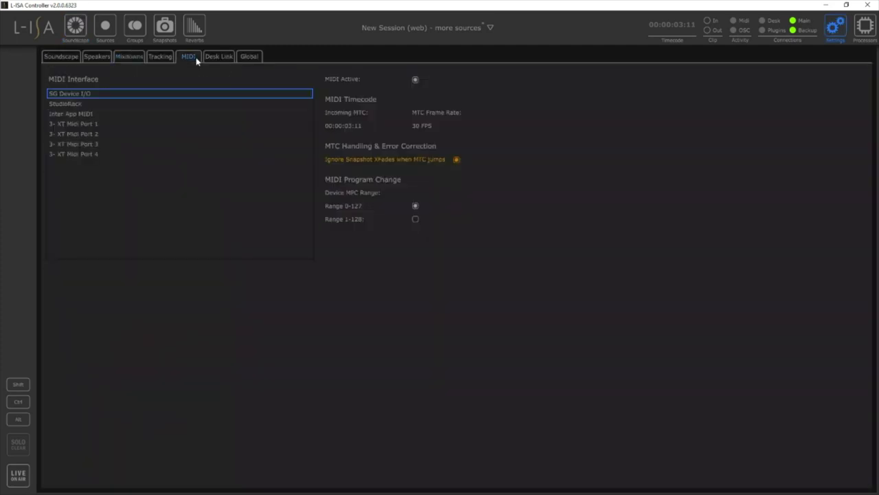
left_click(82, 114)
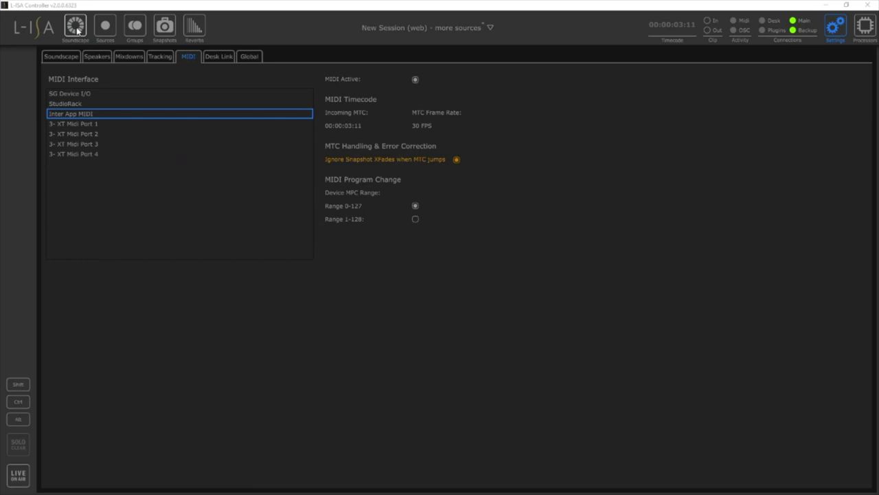
Step: Switch to REAPER, move the MIDI editor clear of the track list, and check the Midi pgm change track's MIDI hardware output
key("alt+Tab")
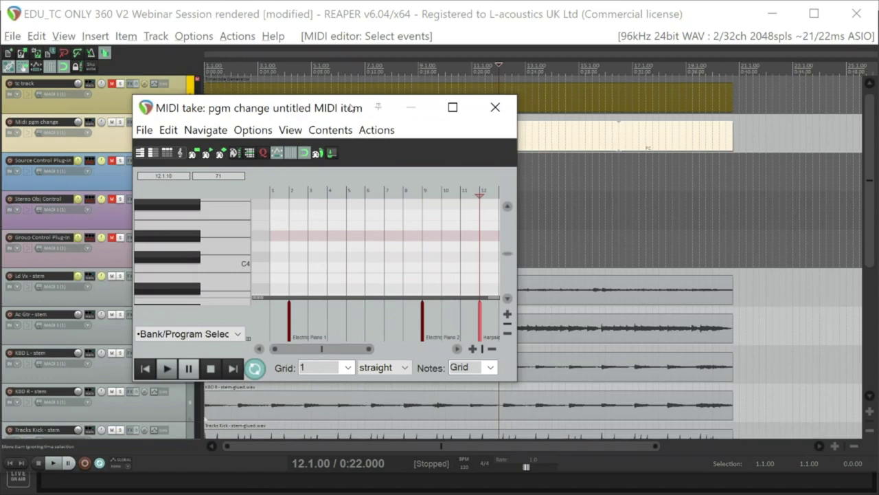
left_click_drag(352, 108, 454, 97)
left_click(88, 123)
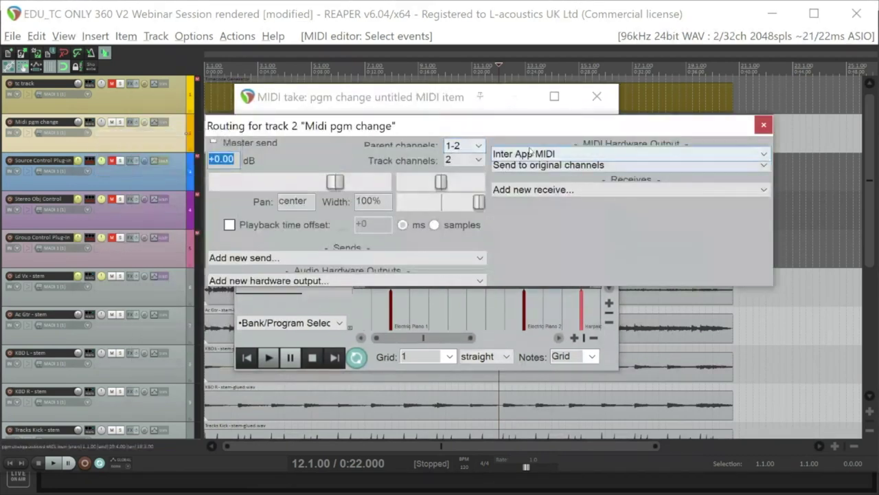
key("Escape")
Step: Open the first program change event's Bank/Program Select dialog and bring up the L-ISA Soundscape view behind it
double_click(391, 310)
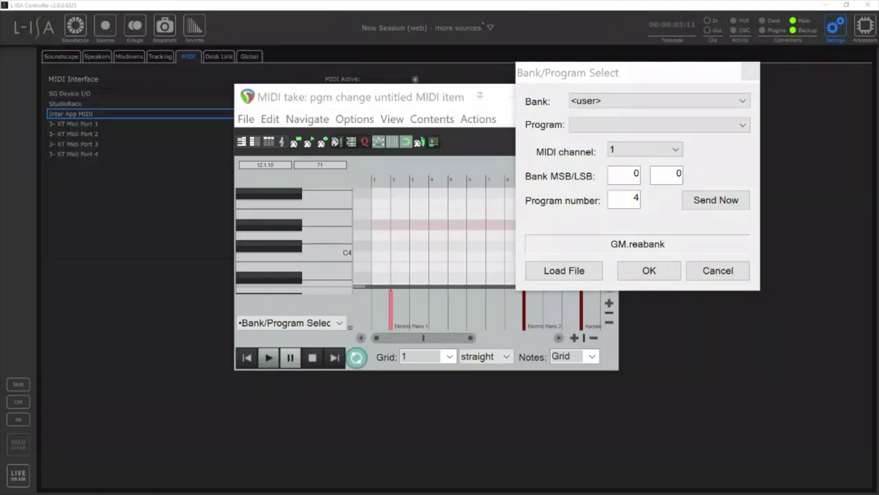
left_click(71, 30)
left_click(72, 31)
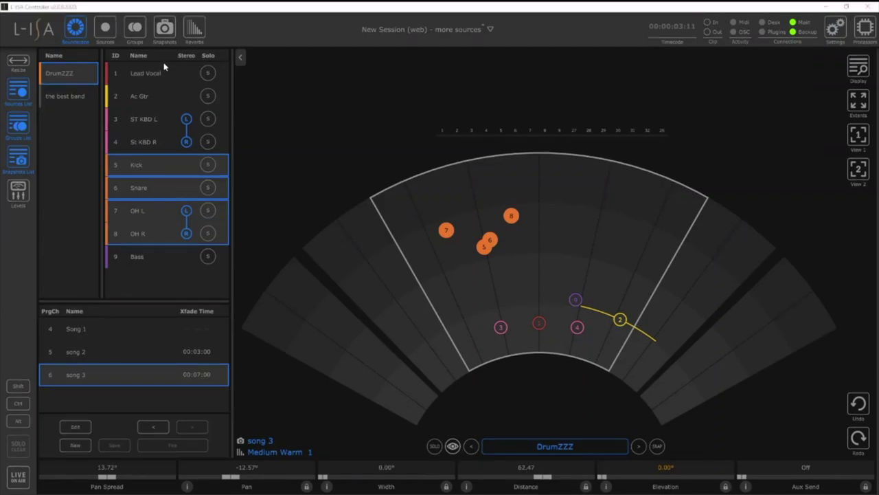
key("super+Tab")
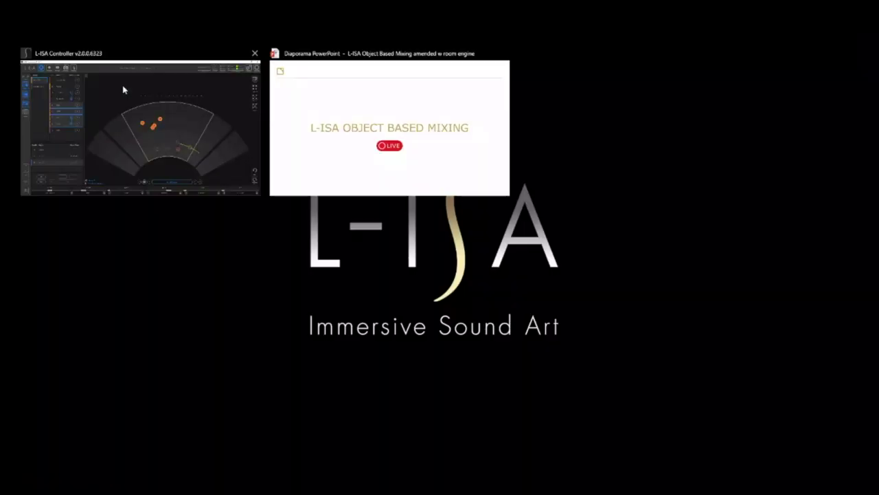
left_click(124, 89)
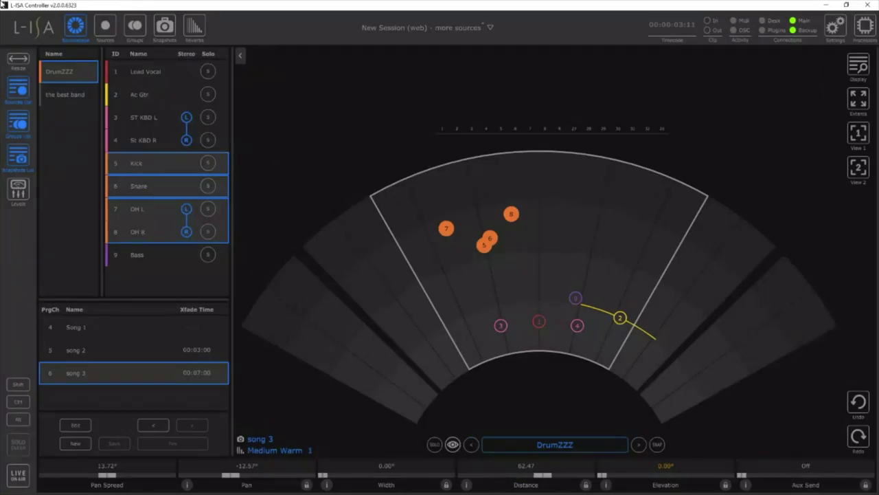
key("alt+Tab")
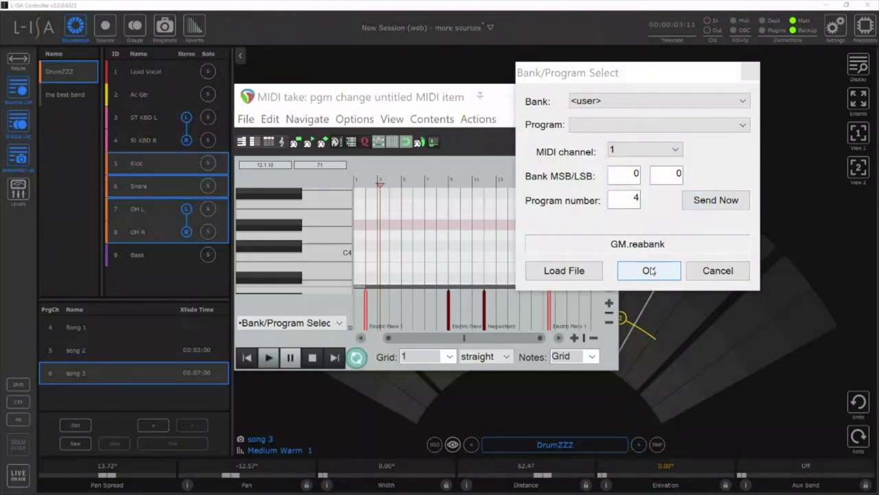
Step: Send program change 4 from the first event and program change 5 from the second to recall Song 1 and song 2
left_click(716, 202)
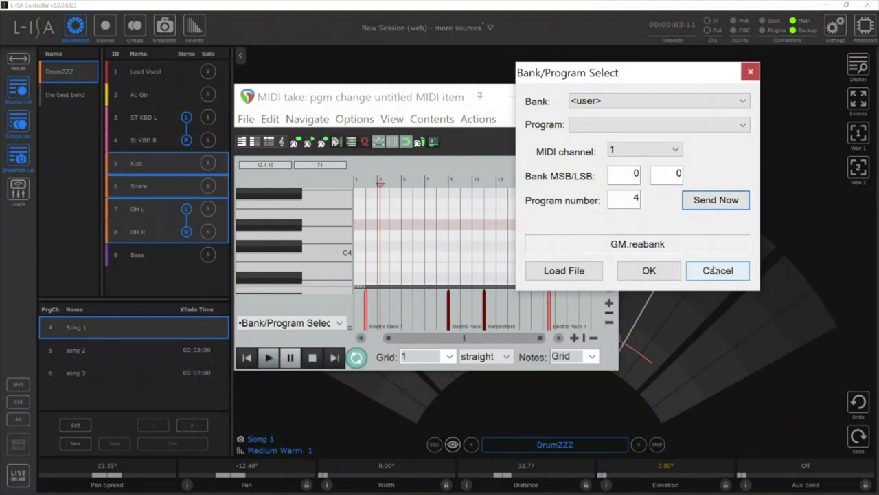
left_click(716, 270)
left_click(448, 308)
double_click(448, 307)
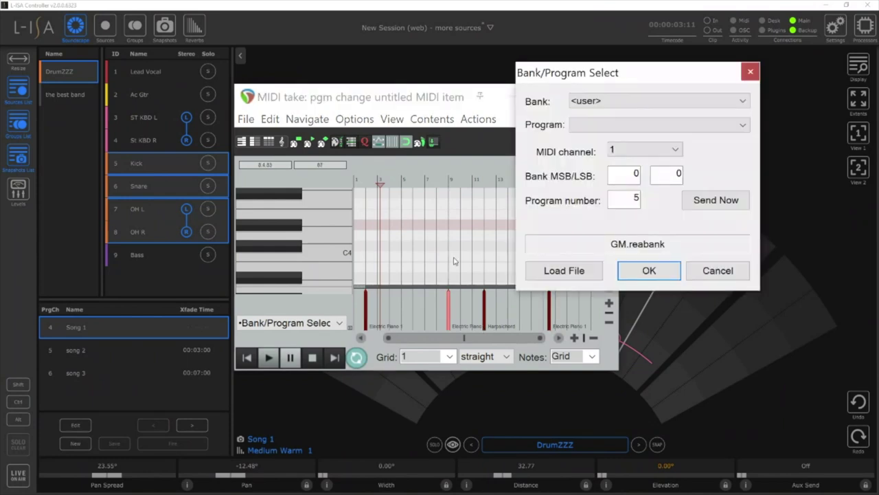
left_click(711, 206)
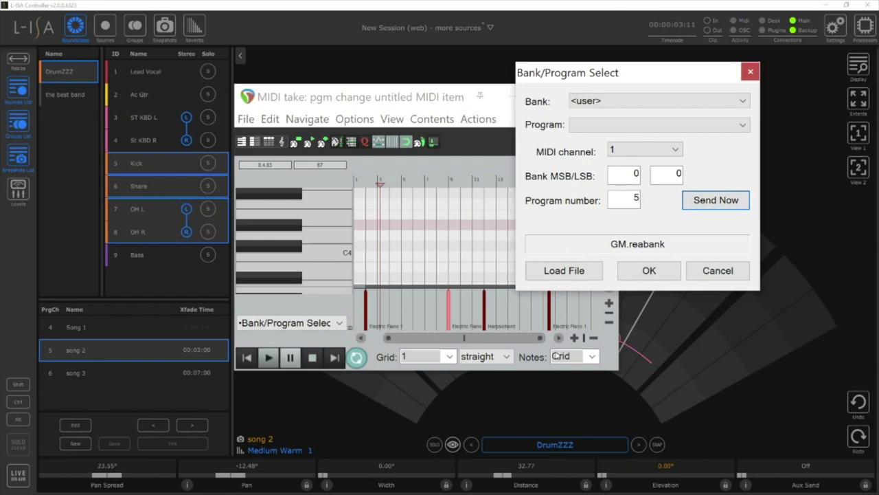
Step: Send program change 6 from the third event to recall song 3, and clear the source selection in the L-ISA Soundscape
left_click(484, 317)
left_click(718, 270)
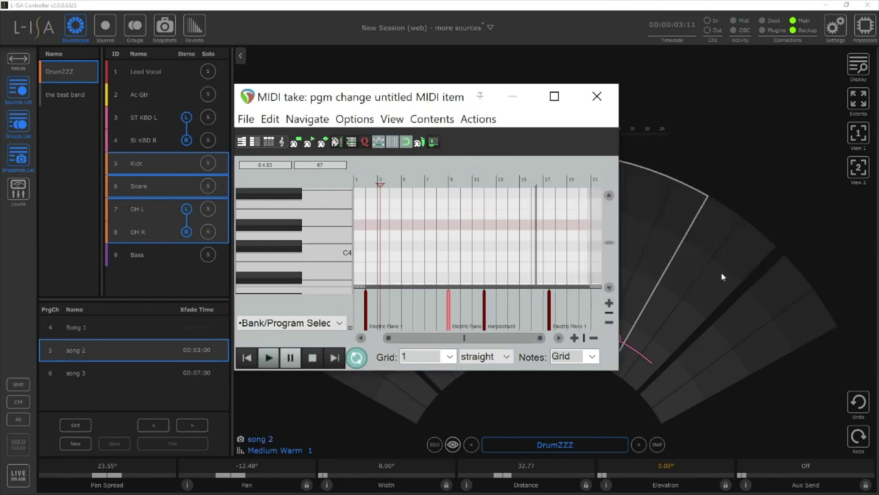
double_click(484, 309)
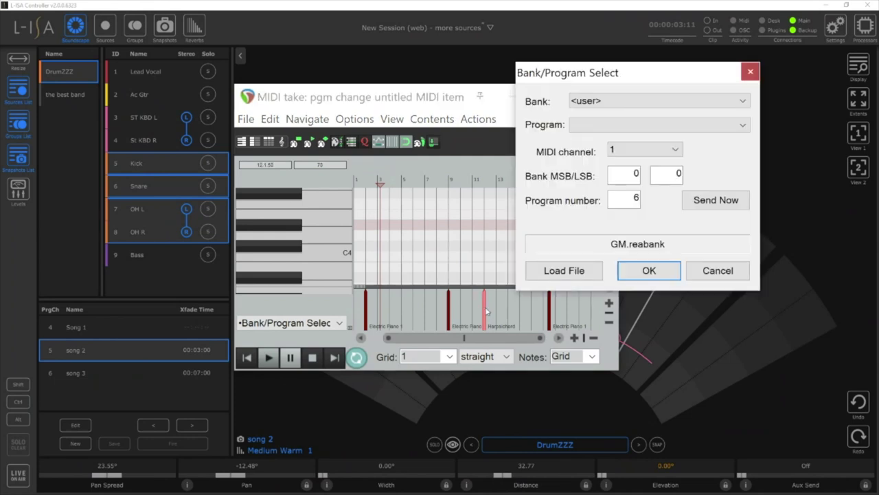
left_click(710, 206)
left_click(830, 190)
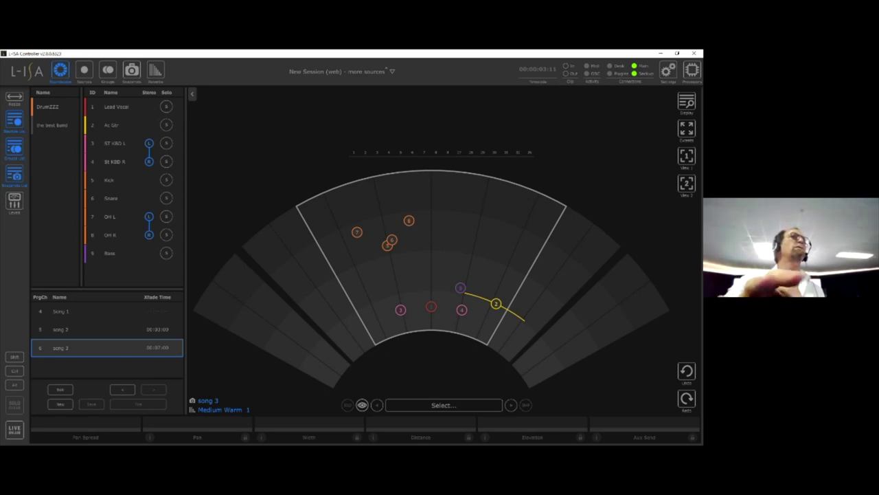
Step: Return to REAPER, open the Timecode Generator item's properties, and close the Bank/Program Select dialog and the MIDI editor
key("alt+Tab")
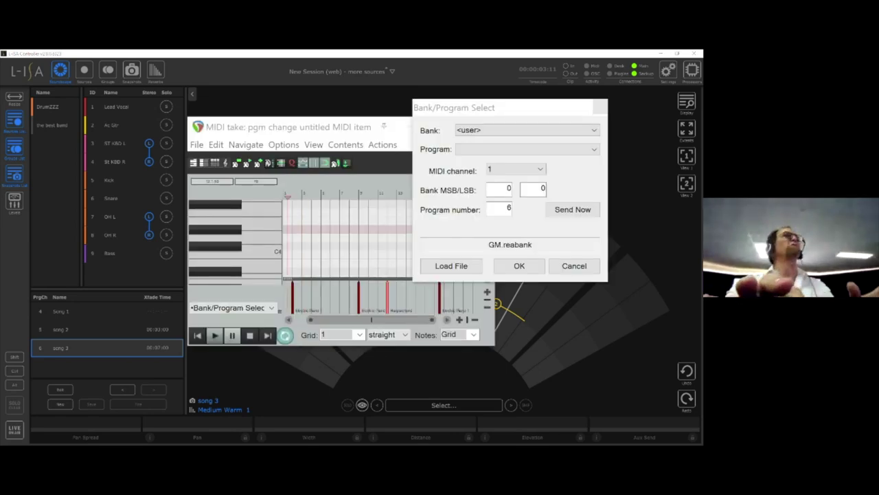
key("F2")
left_click_drag(465, 46, 254, 147)
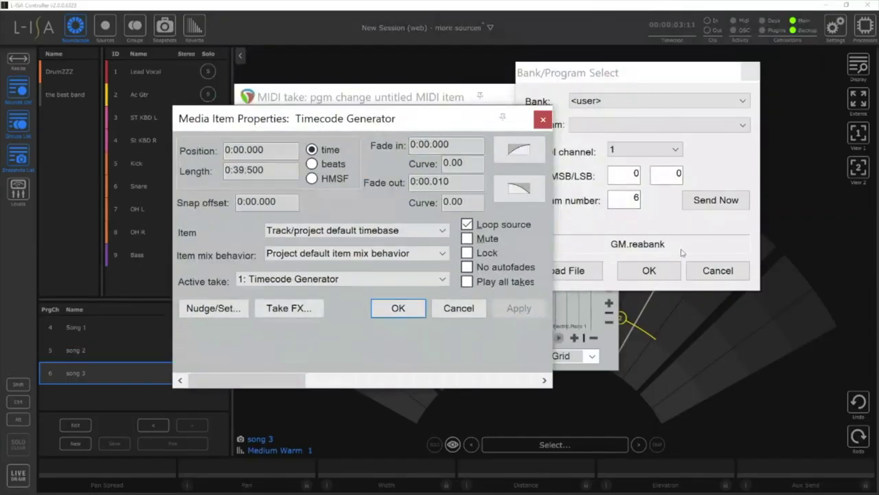
left_click(714, 272)
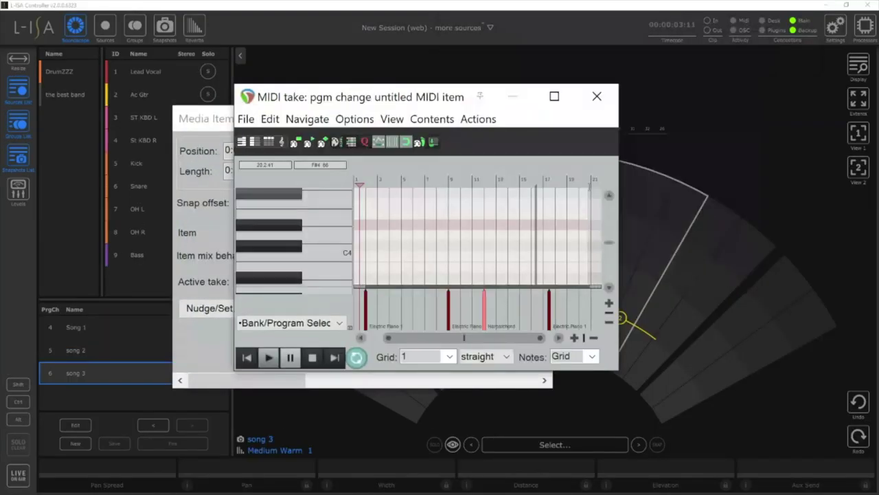
left_click(596, 96)
Step: Check the timecode item's SMPTE generator properties, accept them, and close the item properties
scroll(357, 293, "right", 6)
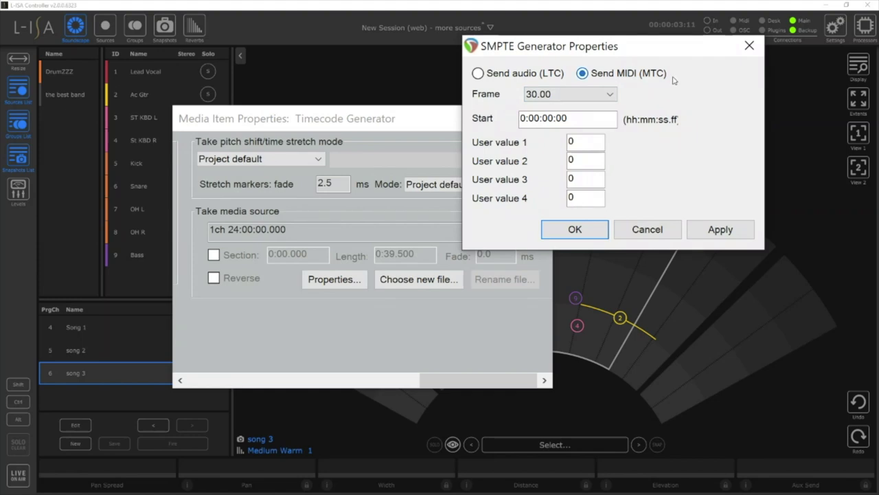
left_click(583, 231)
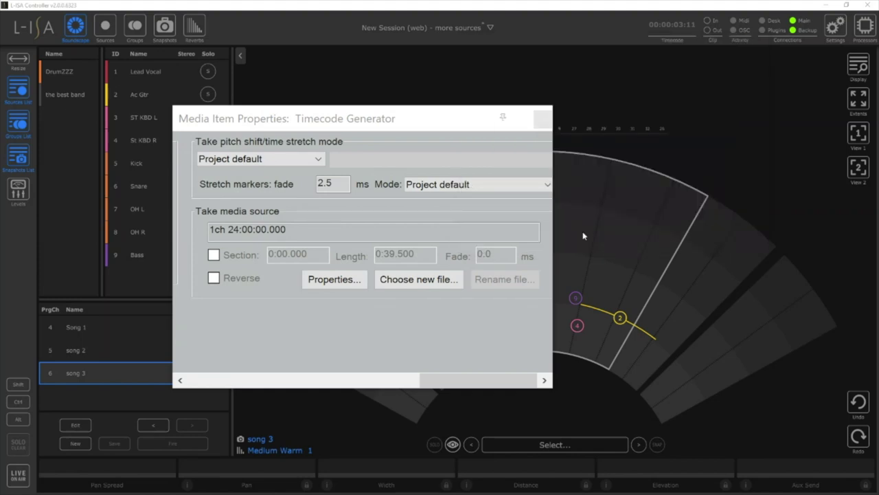
left_click(543, 118)
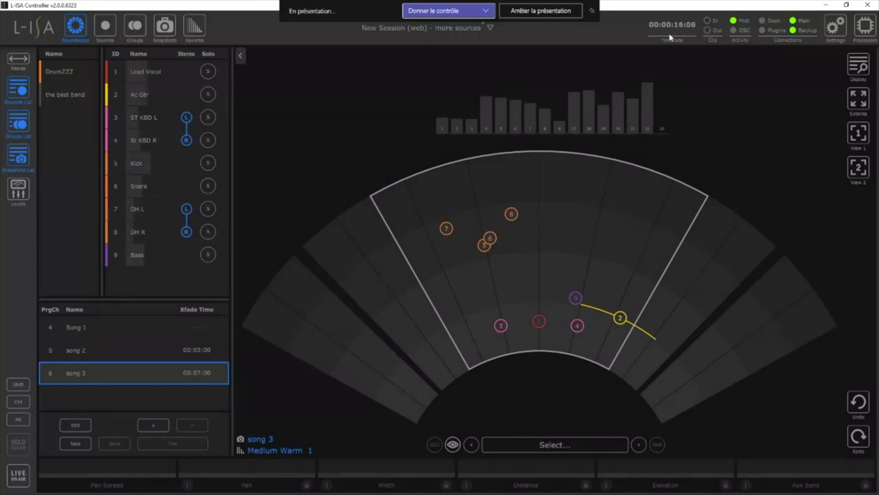
Step: Show the MTC Timecode column in the L-ISA snapshot list and set Song 1's timecode to 00:00:00:00
right_click(123, 311)
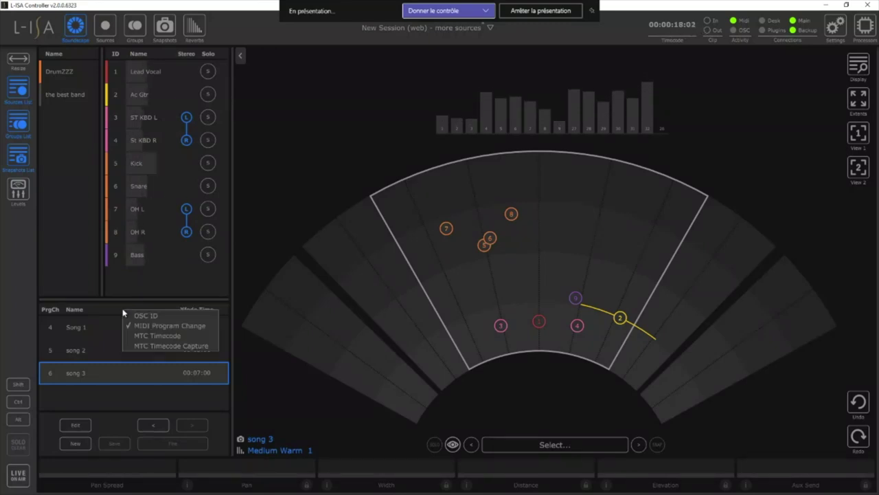
left_click(137, 335)
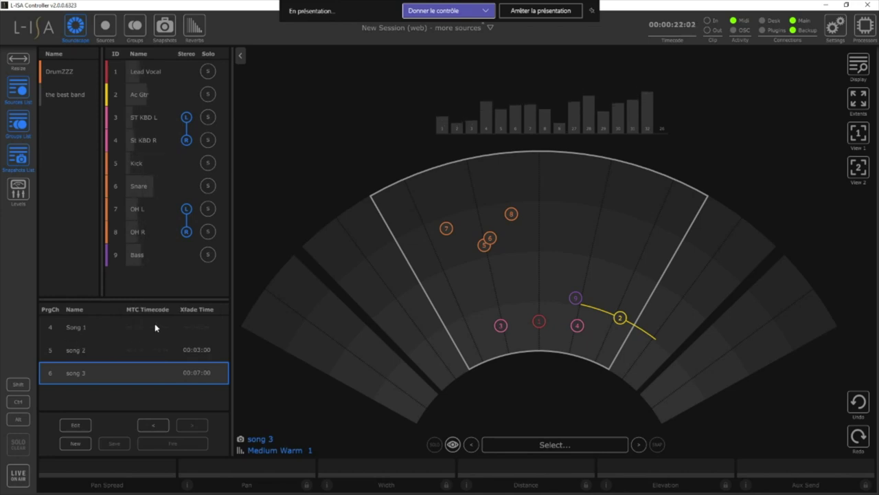
double_click(154, 323)
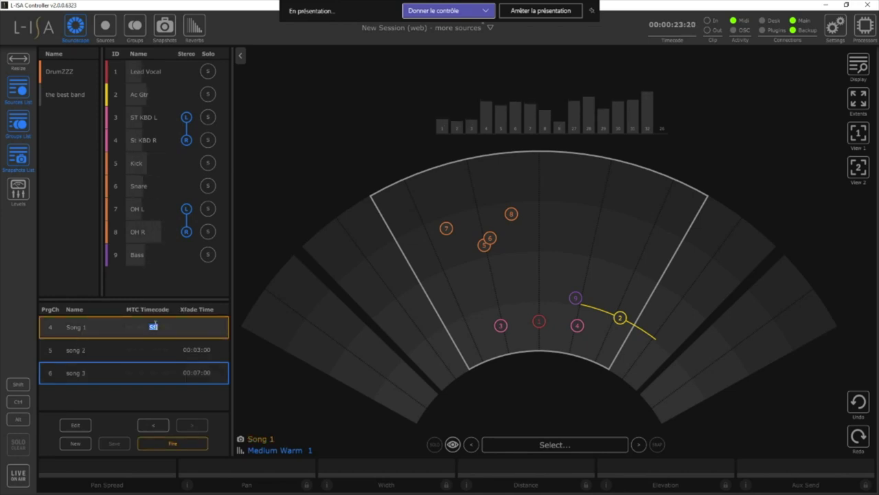
type("0")
key("Return")
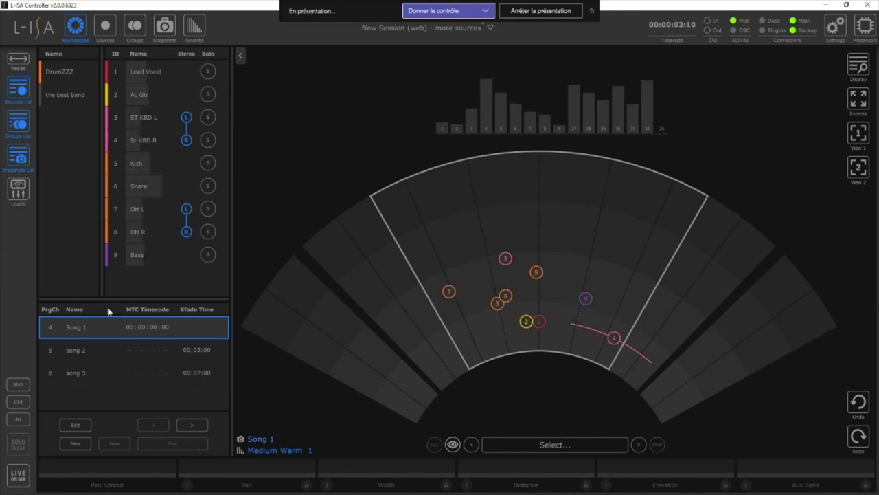
Step: Show the Capture column and capture running timecode for song 2 at about 00:00:11:05 and song 3 at about 00:00:19:21
mouse_move(128, 346)
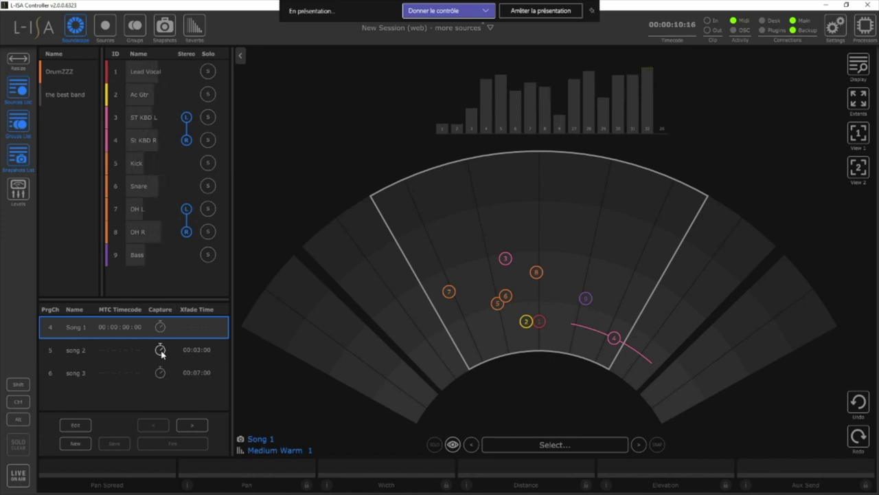
left_click(161, 351)
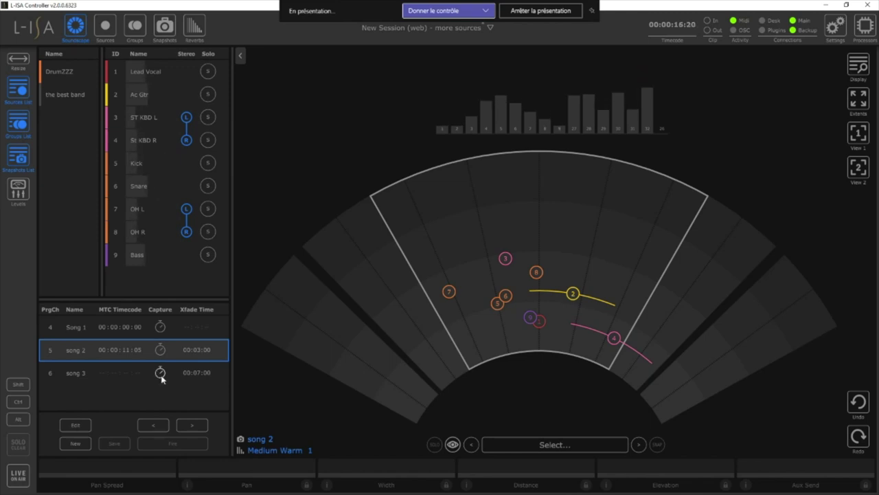
left_click(160, 373)
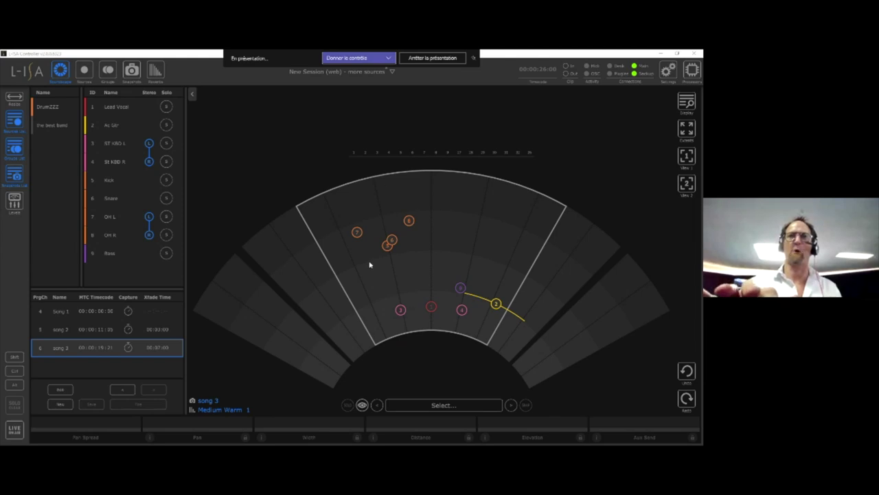
Step: Move the Lead Vocal source to about 12° pan, then bring it back to the centre at a distance of about 1.55
left_click(431, 307)
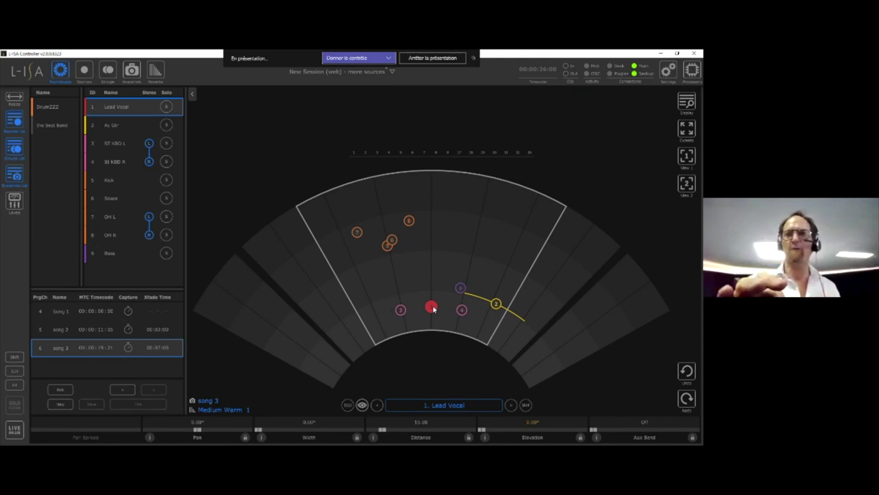
left_click_drag(434, 310, 460, 311)
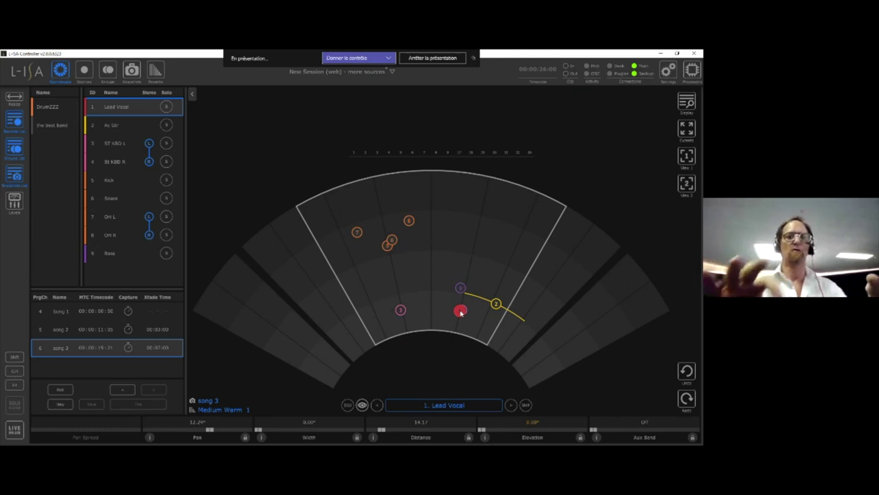
left_click_drag(461, 311, 431, 329)
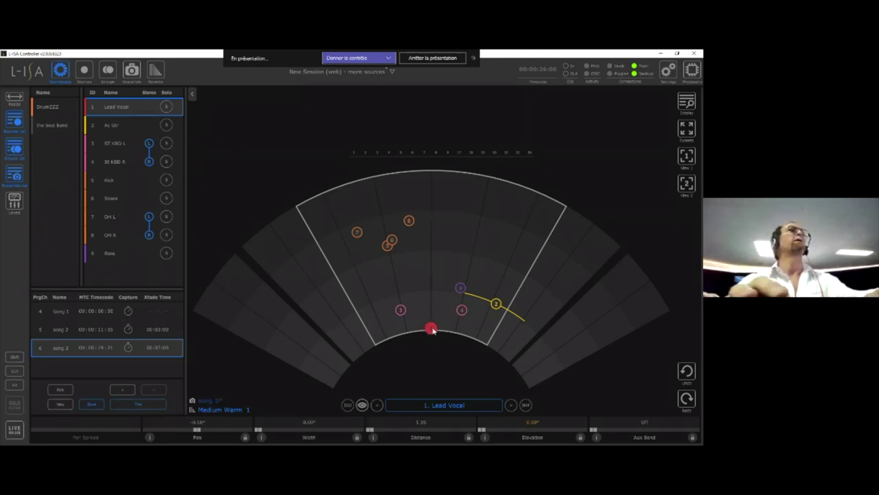
Step: Switch to REAPER, add the VST3 L-ISA Source Control plugin to the Ld Vx - stem track, and assign it to source 1. Lead Vocal
key("alt+Tab")
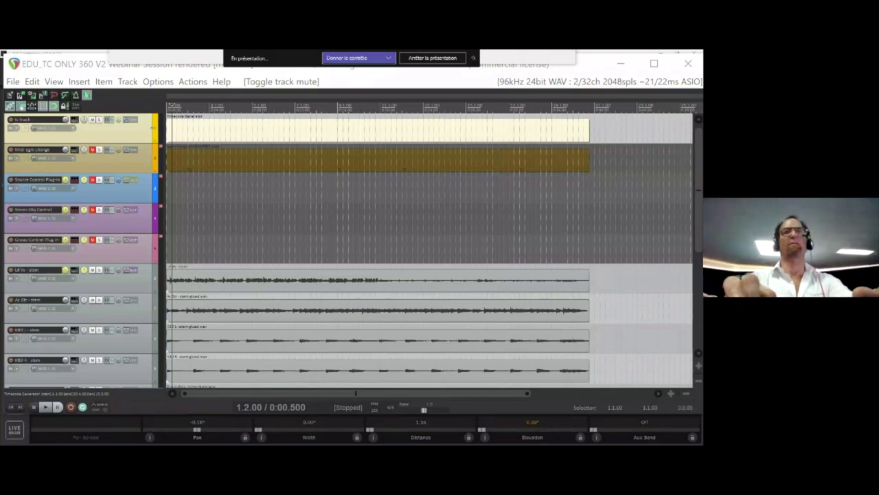
left_click(108, 269)
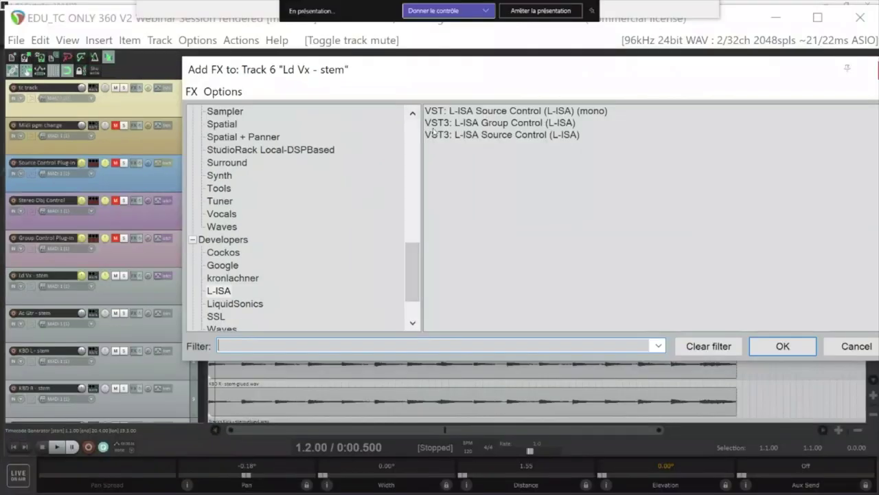
left_click(433, 134)
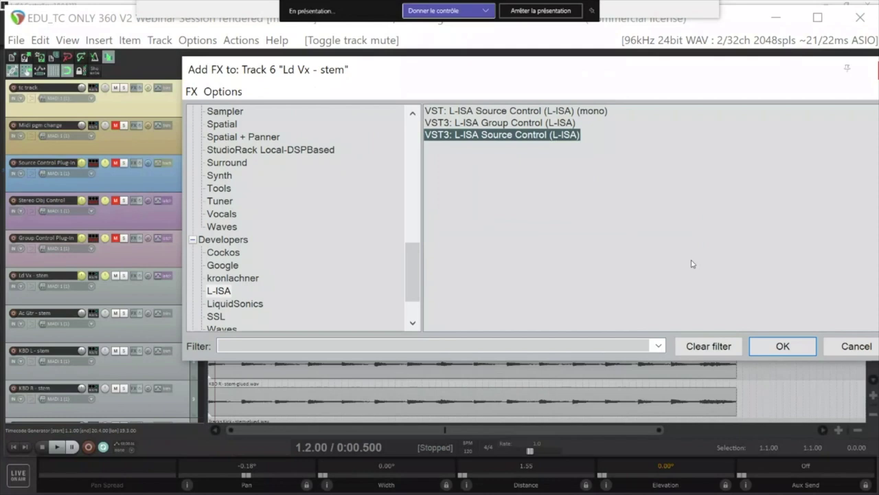
right_click(758, 348)
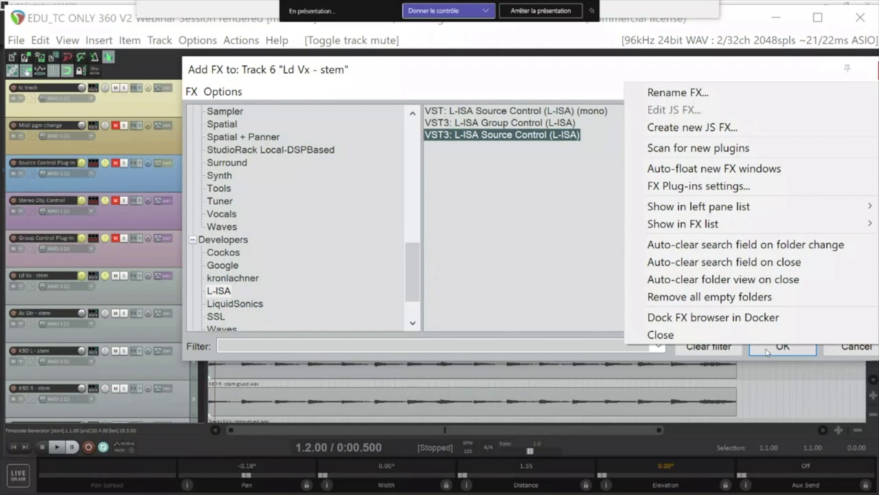
left_click(767, 349)
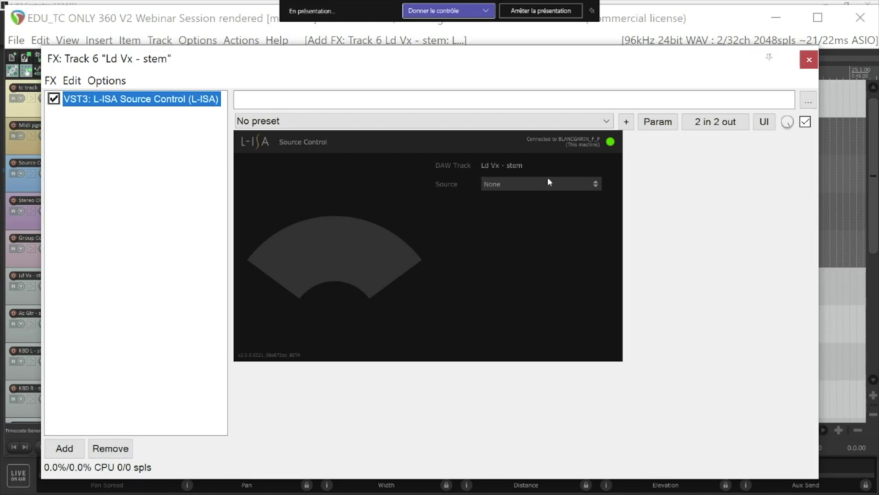
left_click(599, 182)
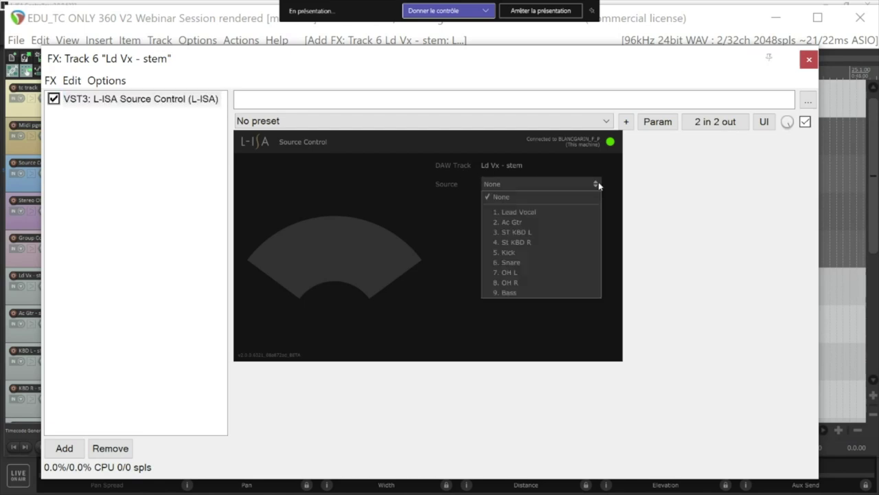
left_click(529, 211)
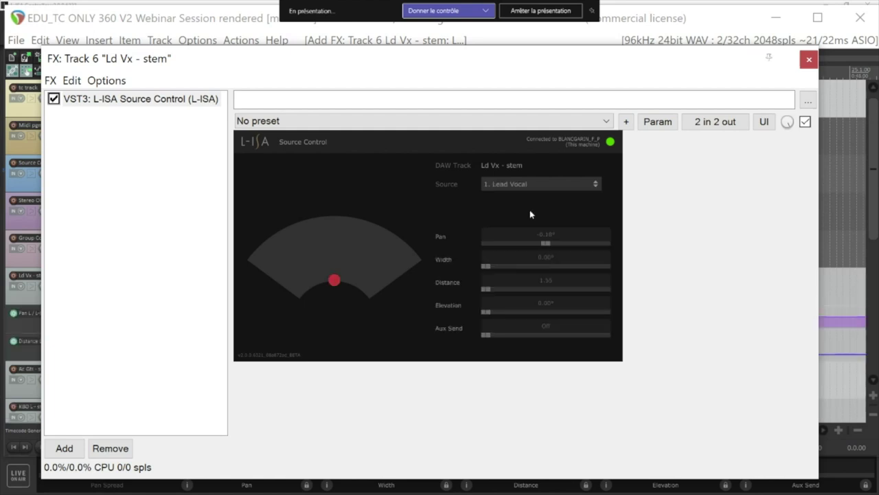
Step: Try to move the Lead Vocal from the Source Control plugin's source position and Pan control, checking its position in L-ISA Controller
left_click(335, 285)
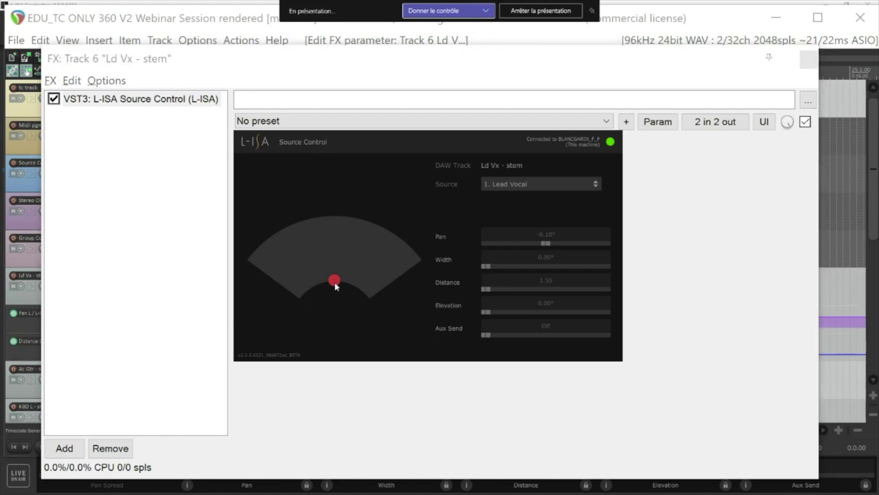
key("alt+Tab")
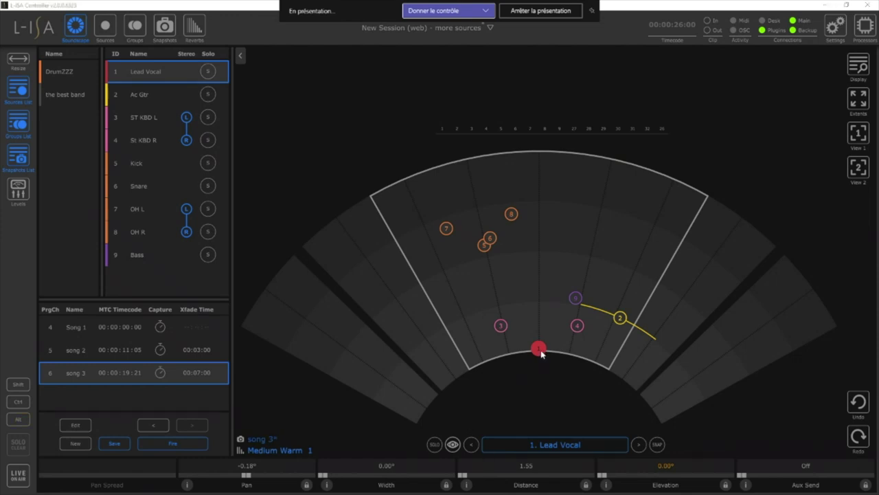
key("alt+Tab")
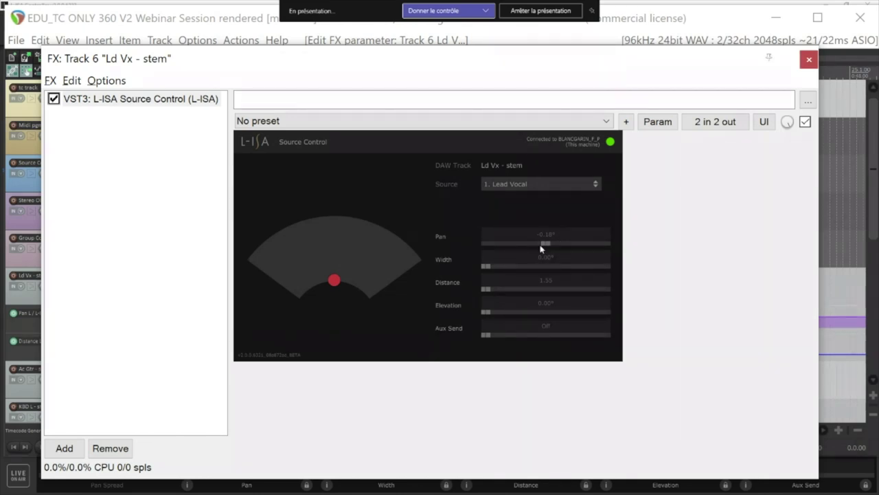
left_click(540, 249)
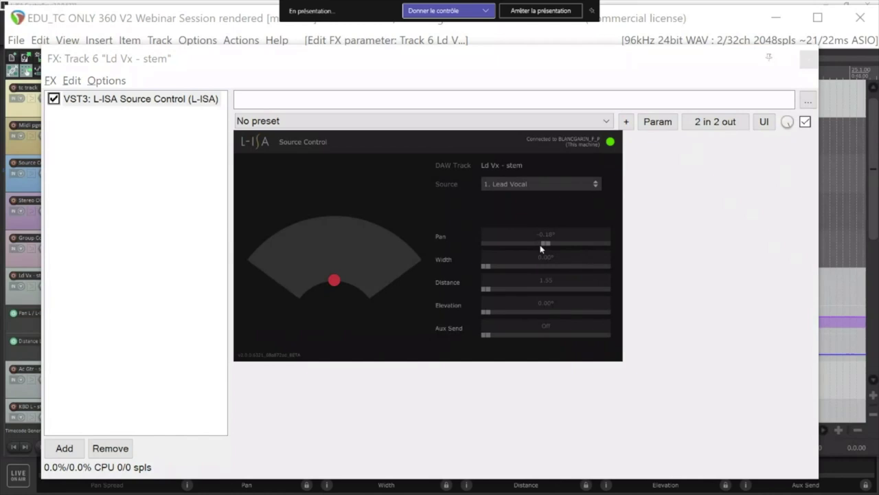
Step: Switch to L-ISA Controller and open the control settings of the sources
key("alt+Tab")
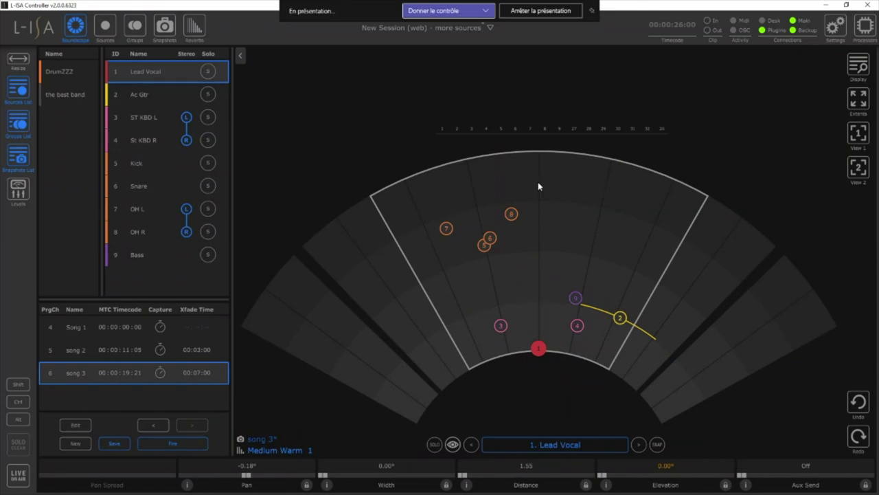
left_click(106, 27)
left_click(86, 56)
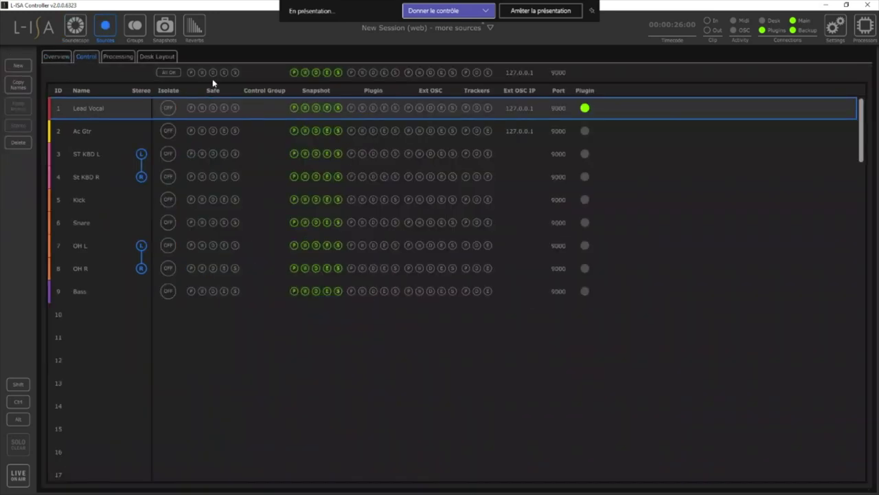